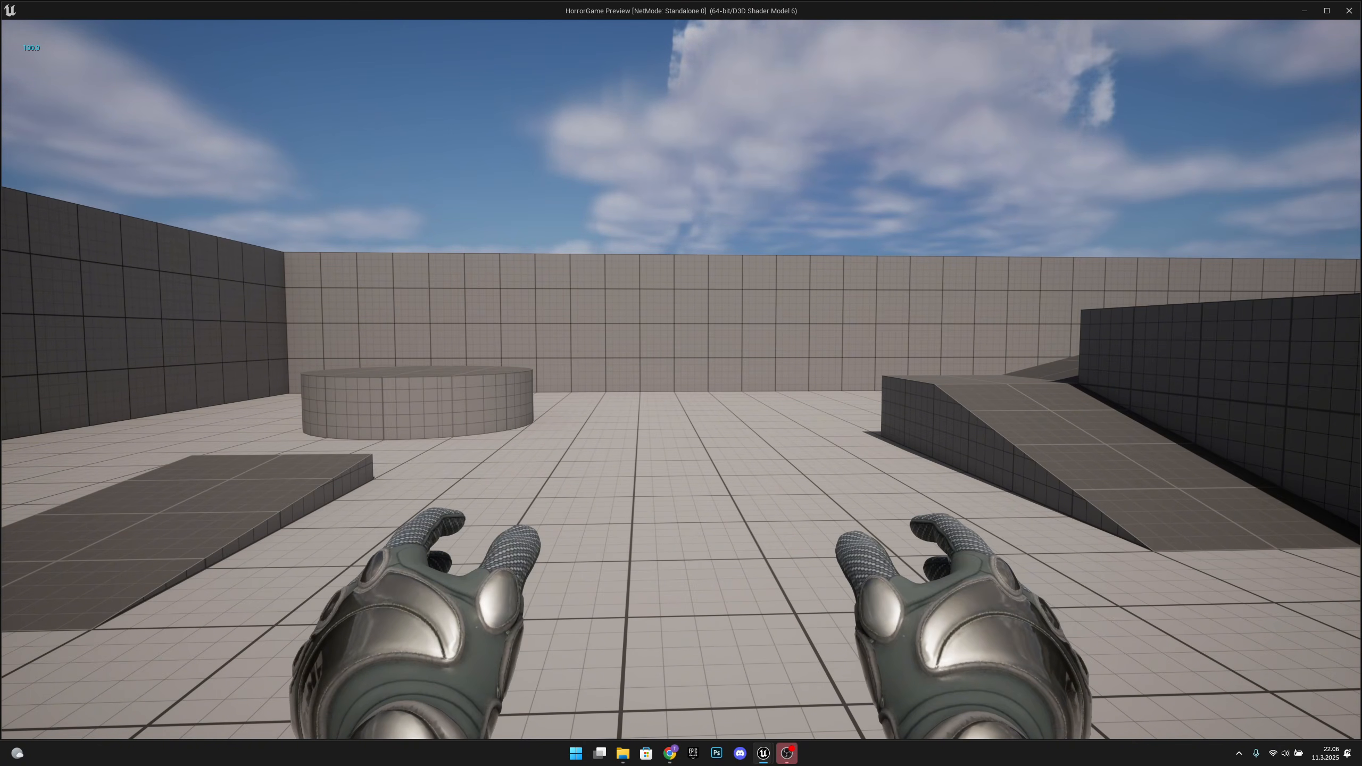
Switch to Google Drive, look at the Animations folder in Horror Resources, and return to the HorrorGame project in Unreal Editor
key("w")
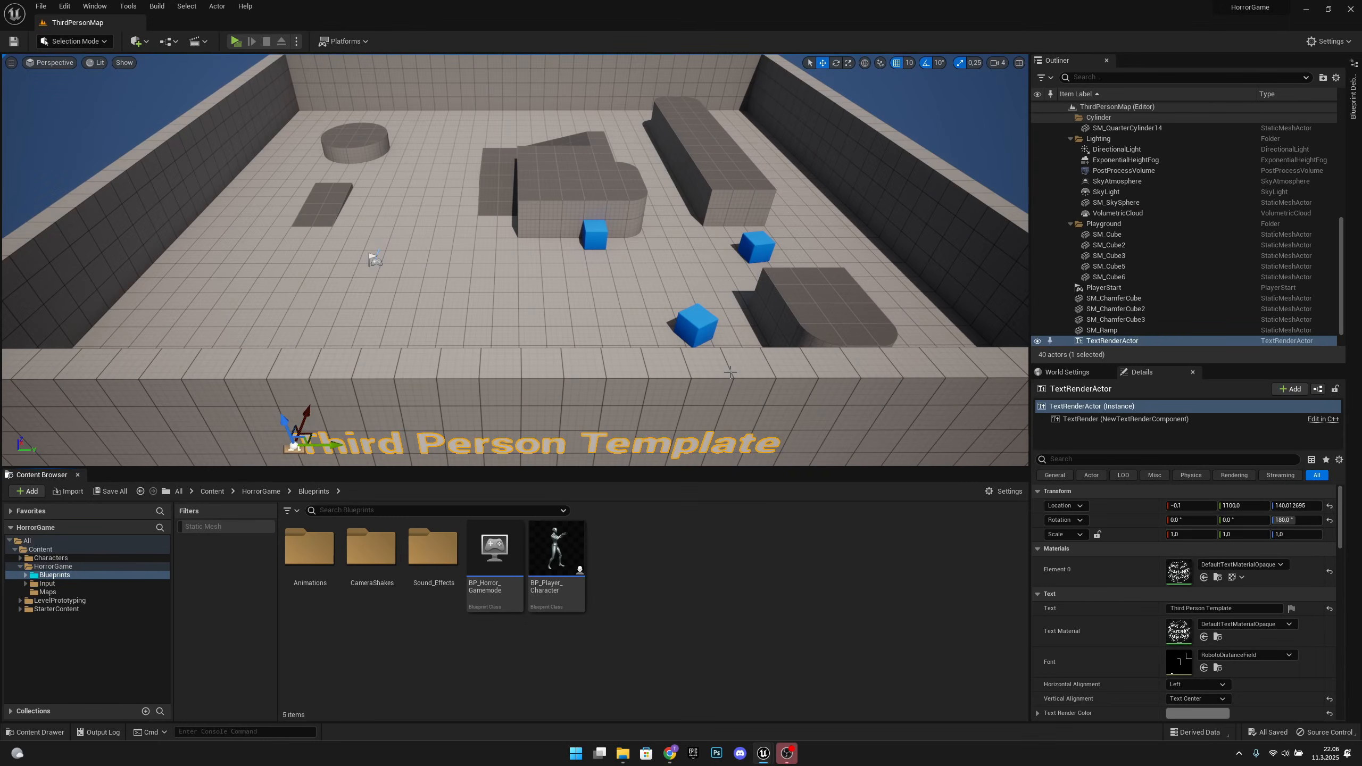
left_click(669, 753)
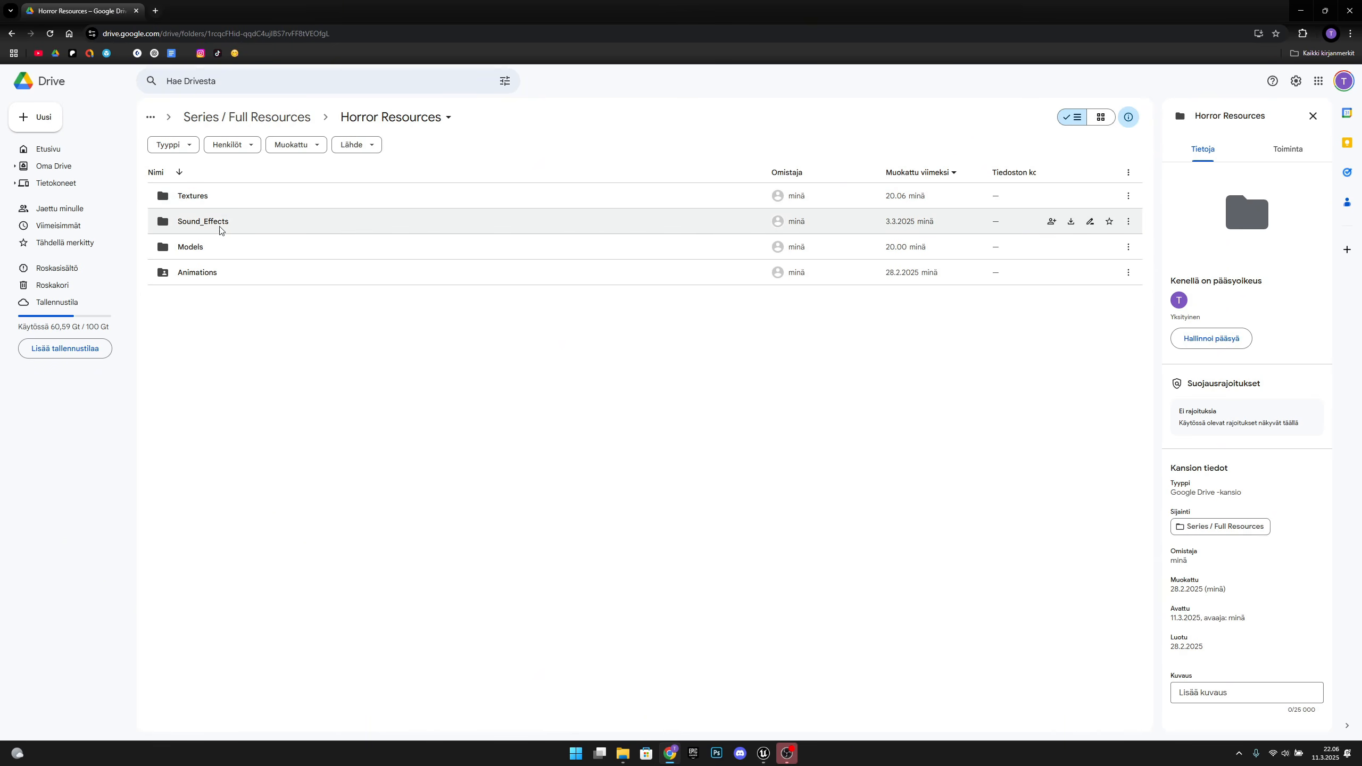
double_click(226, 272)
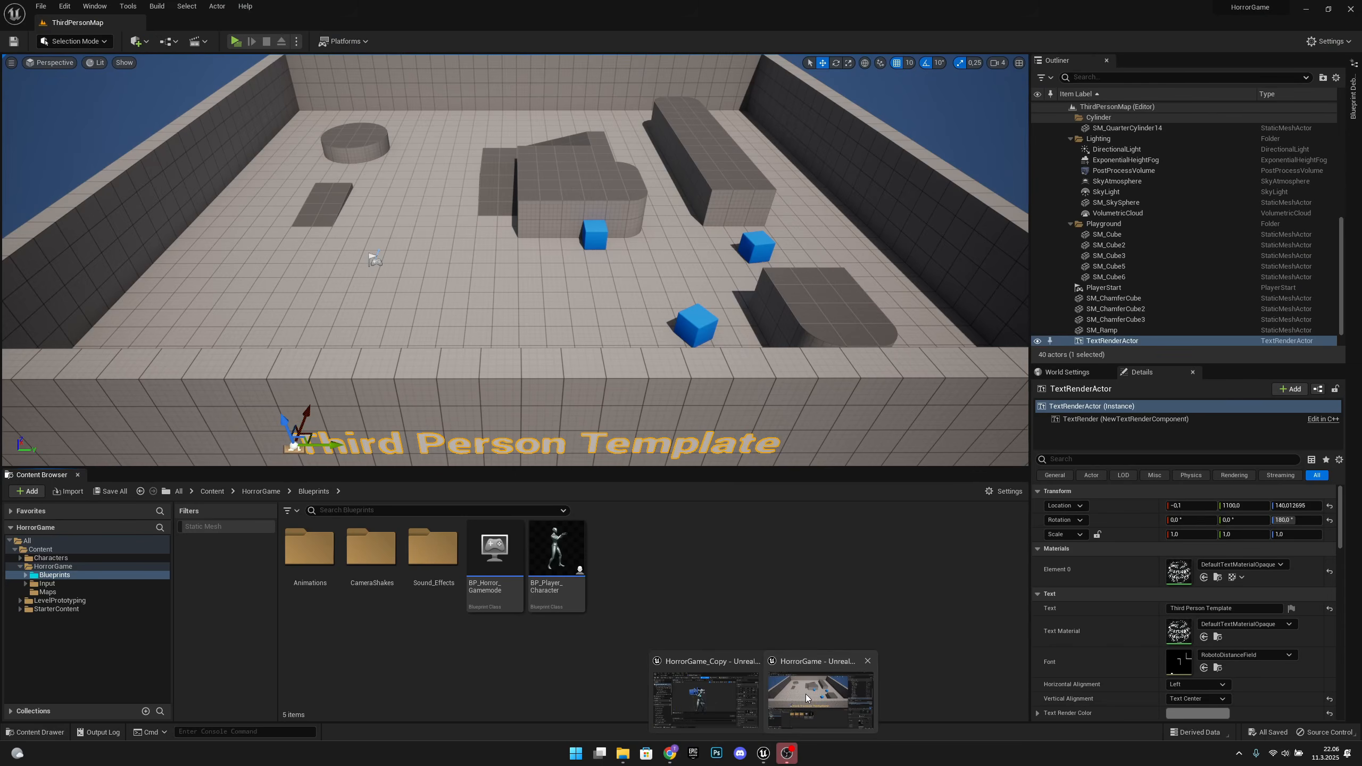
left_click(806, 694)
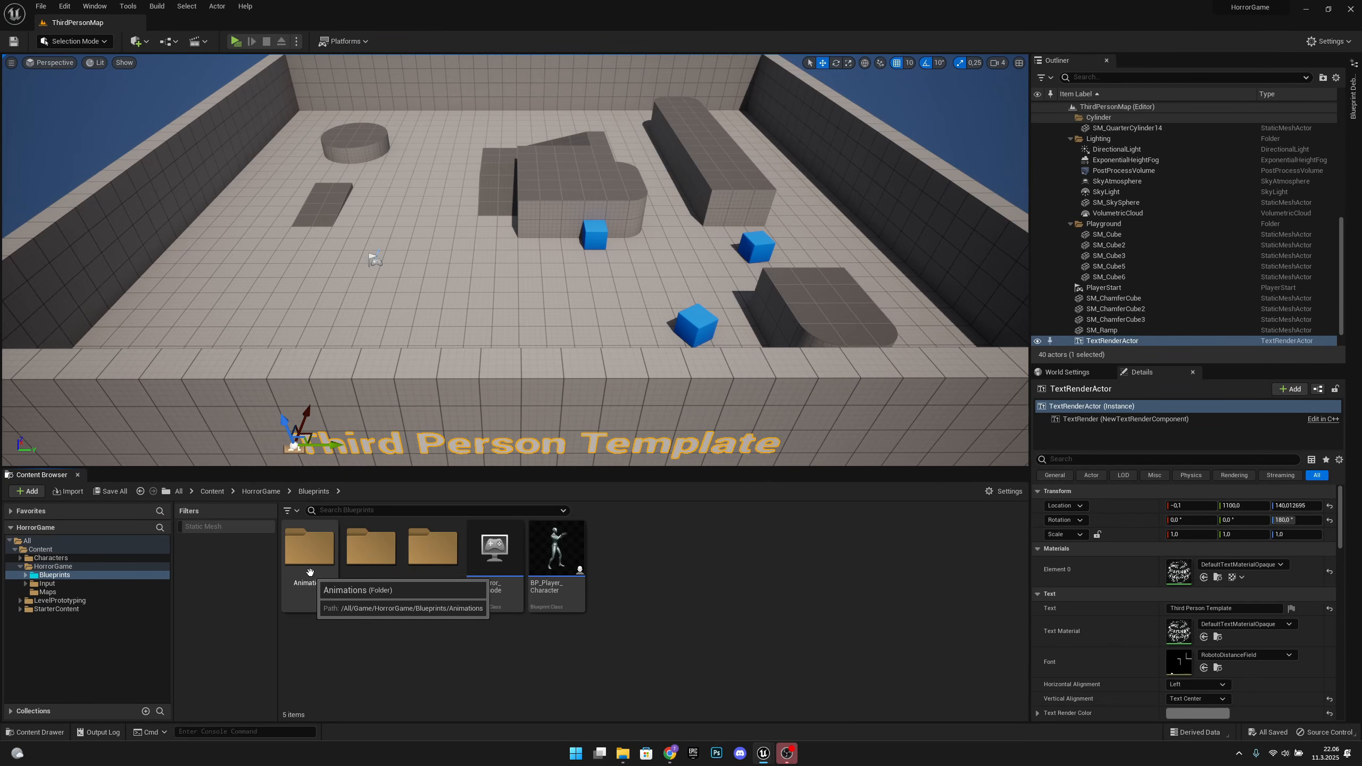
Import Flashlight_Idle_.FBX from the Assets animations into the project's Animations folder, using the SK_Mannequin skeleton
double_click(310, 550)
left_click(623, 753)
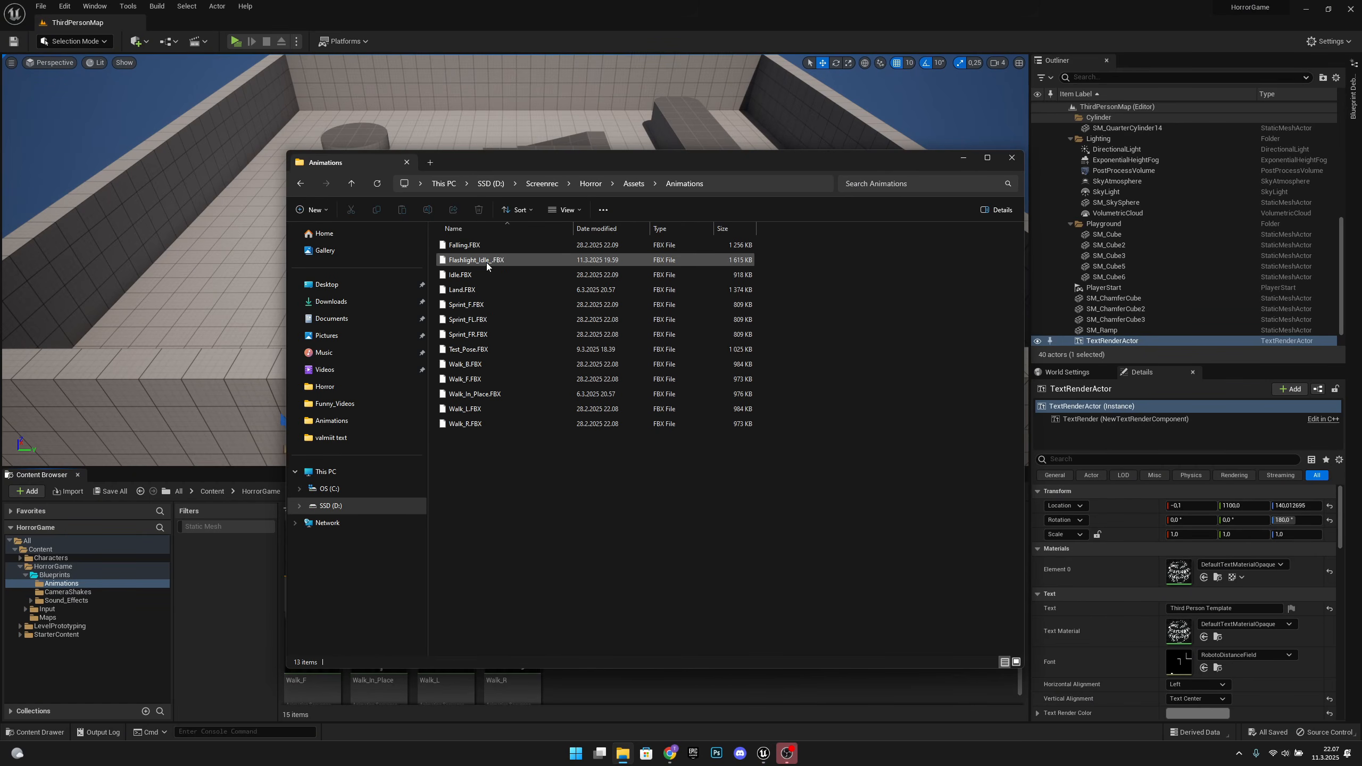
left_click_drag(487, 262, 674, 689)
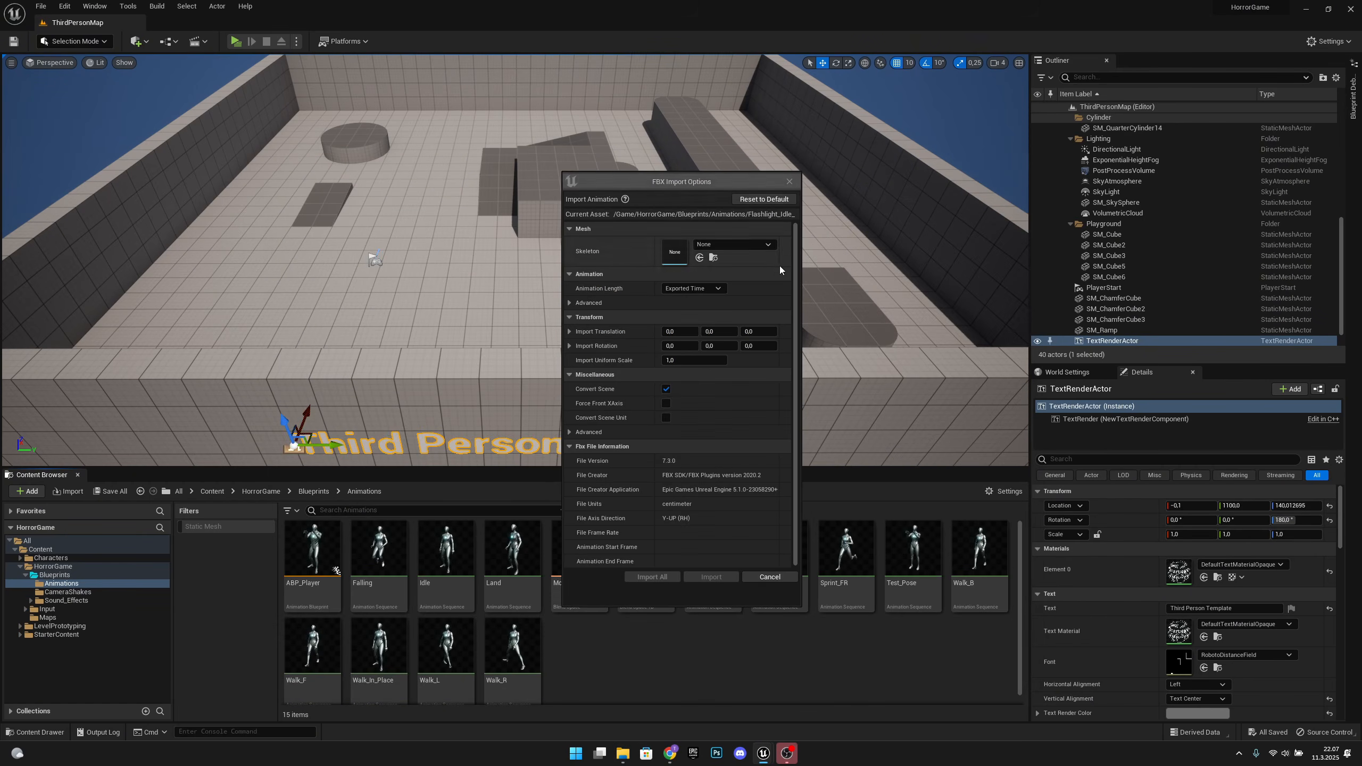
left_click(725, 245)
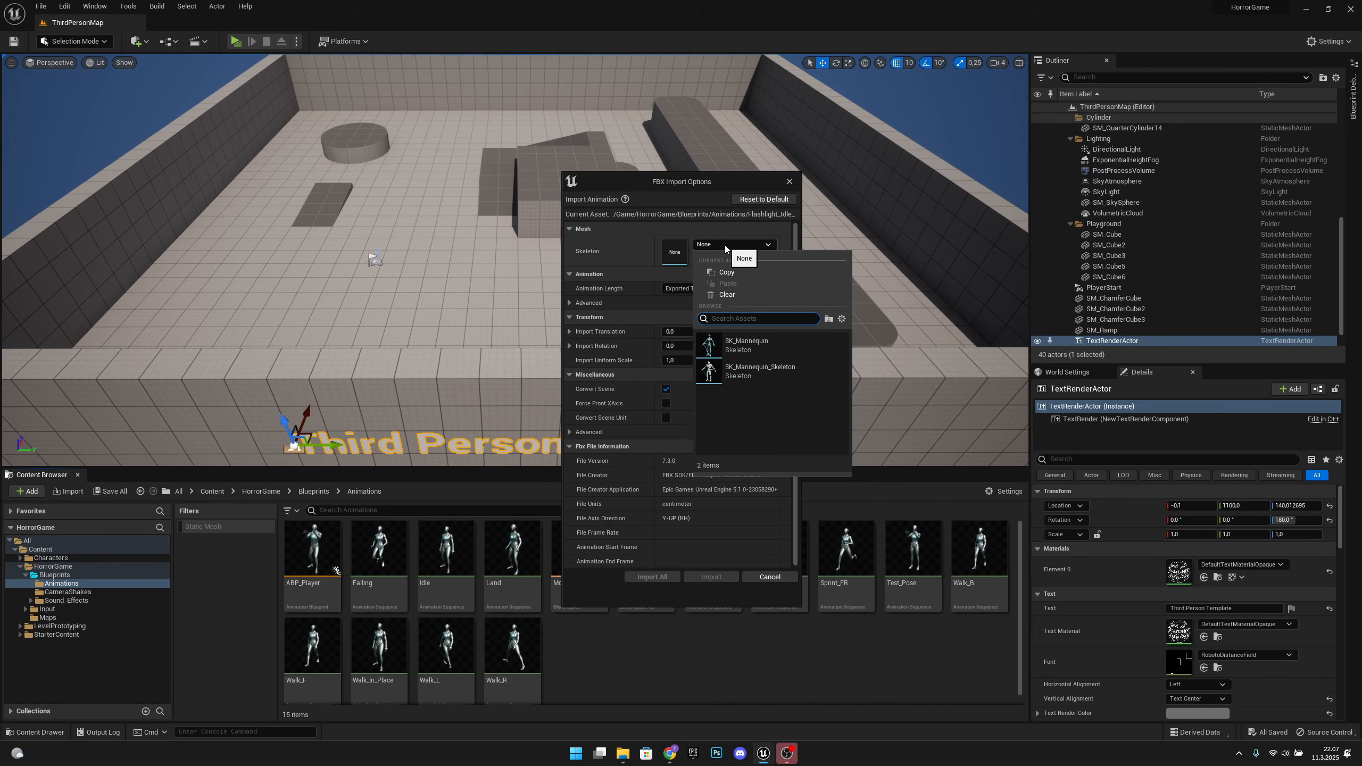
left_click(766, 345)
left_click(658, 578)
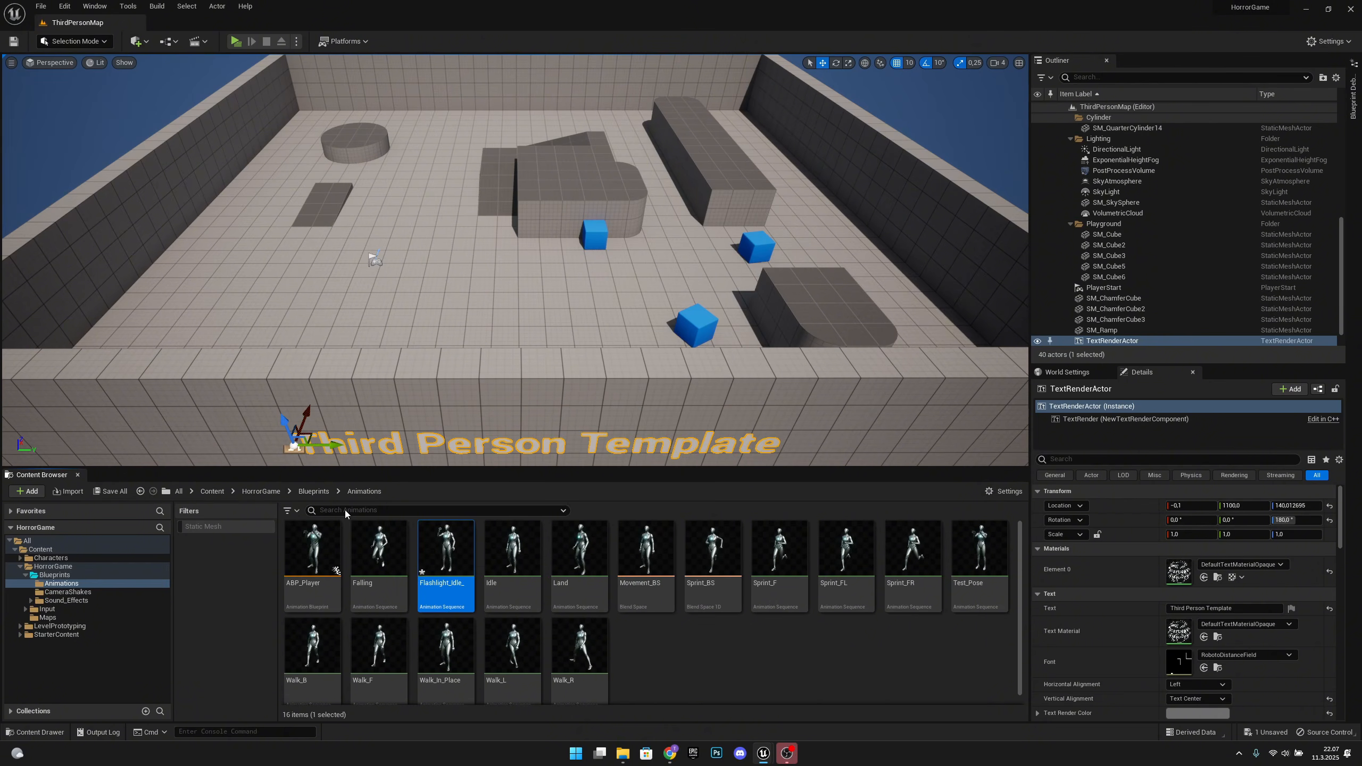
Import the Models folder with the flashlight mesh from Assets into the Blueprints folder using the default FBX options, and dismiss the message log
left_click(315, 492)
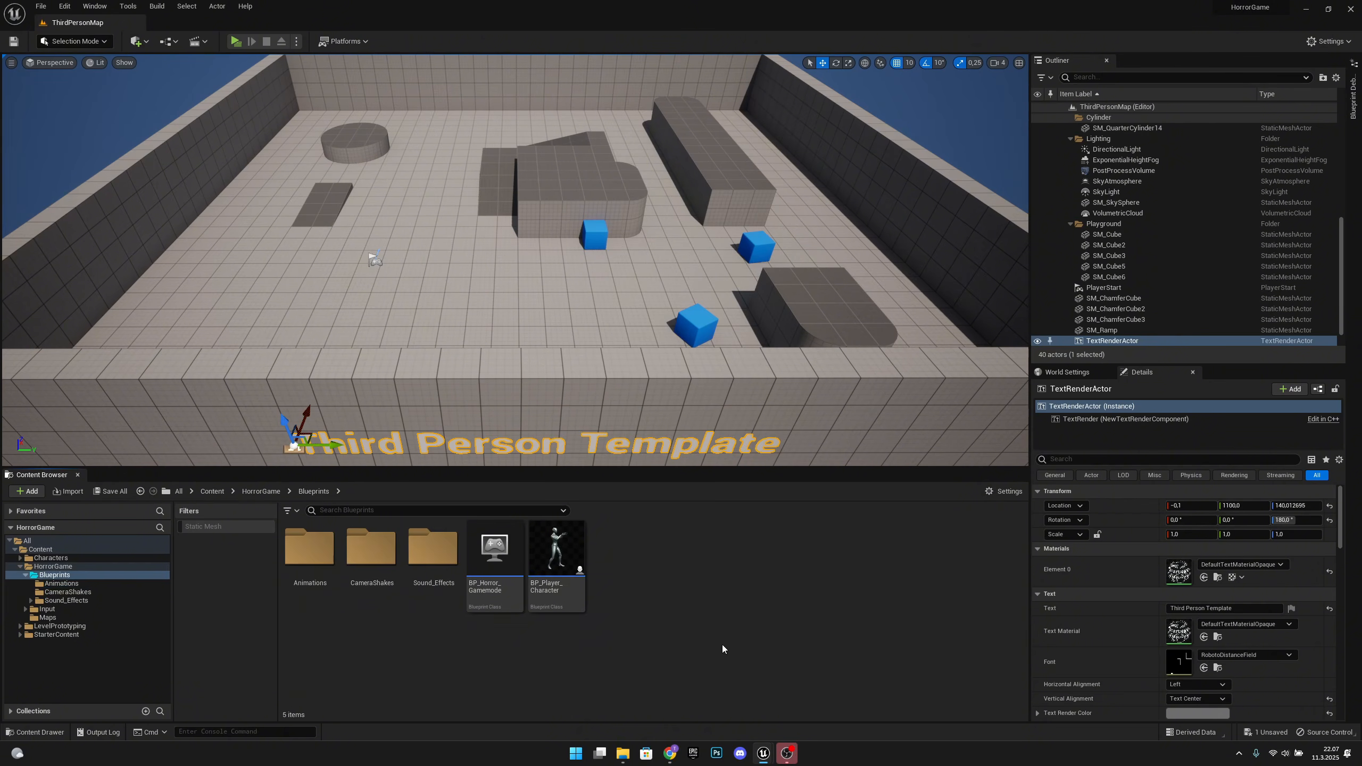
left_click(623, 755)
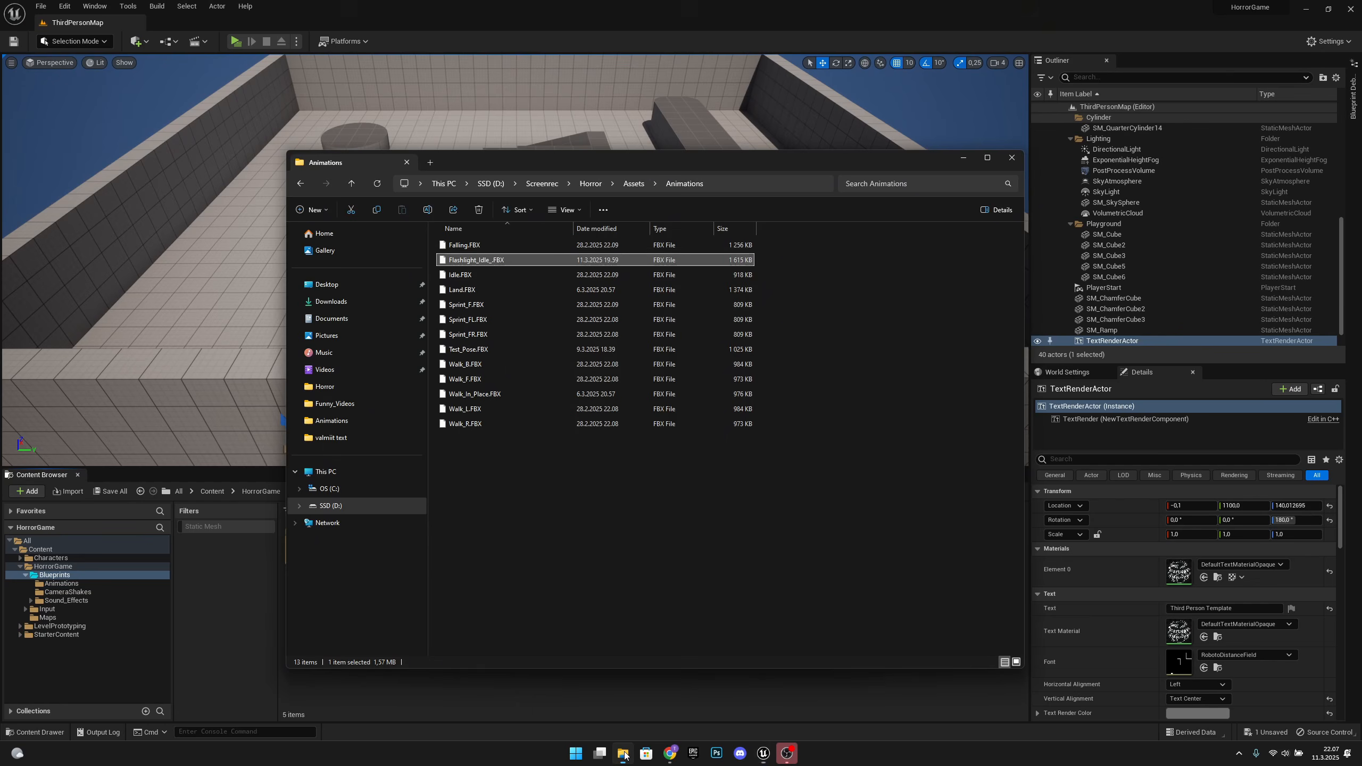
left_click(628, 184)
left_click_drag(557, 161, 797, 107)
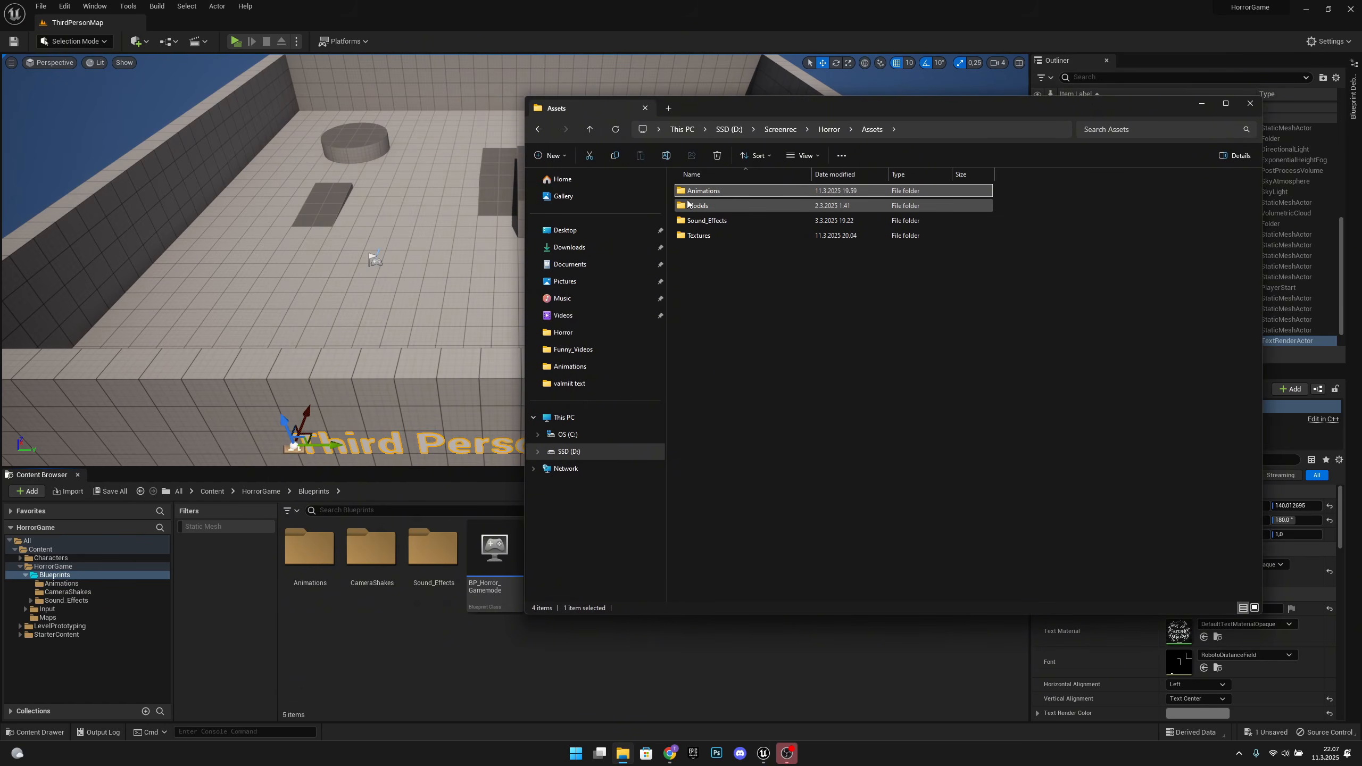
left_click_drag(688, 204, 480, 660)
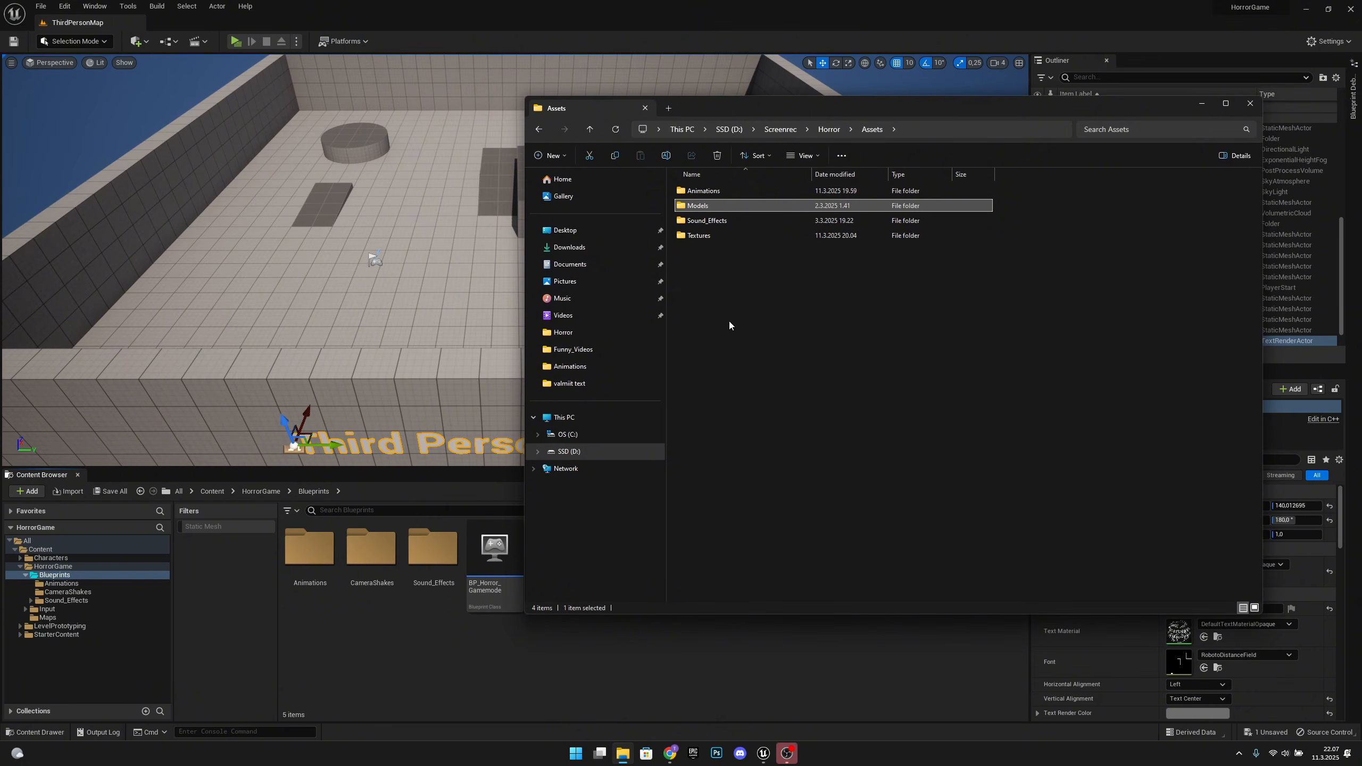
left_click_drag(711, 234, 836, 354)
left_click(678, 674)
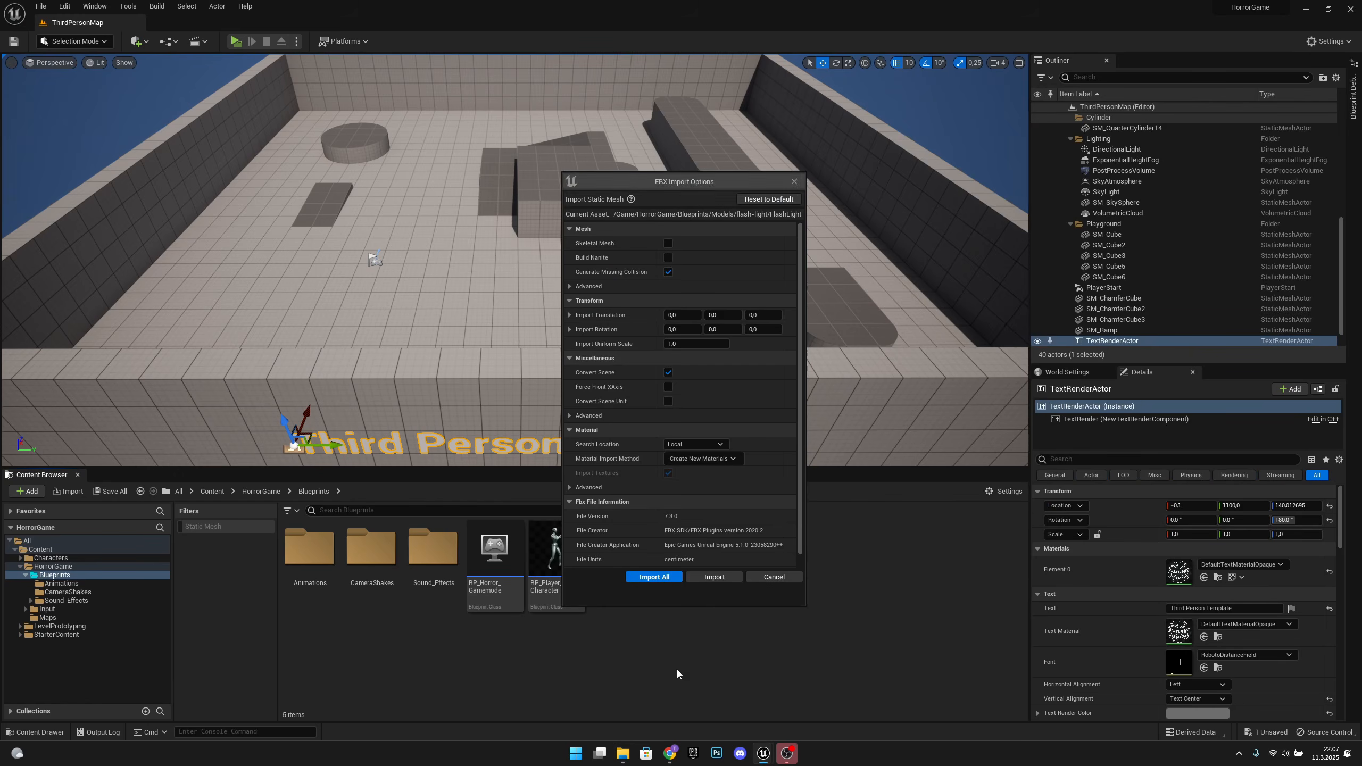
left_click(654, 577)
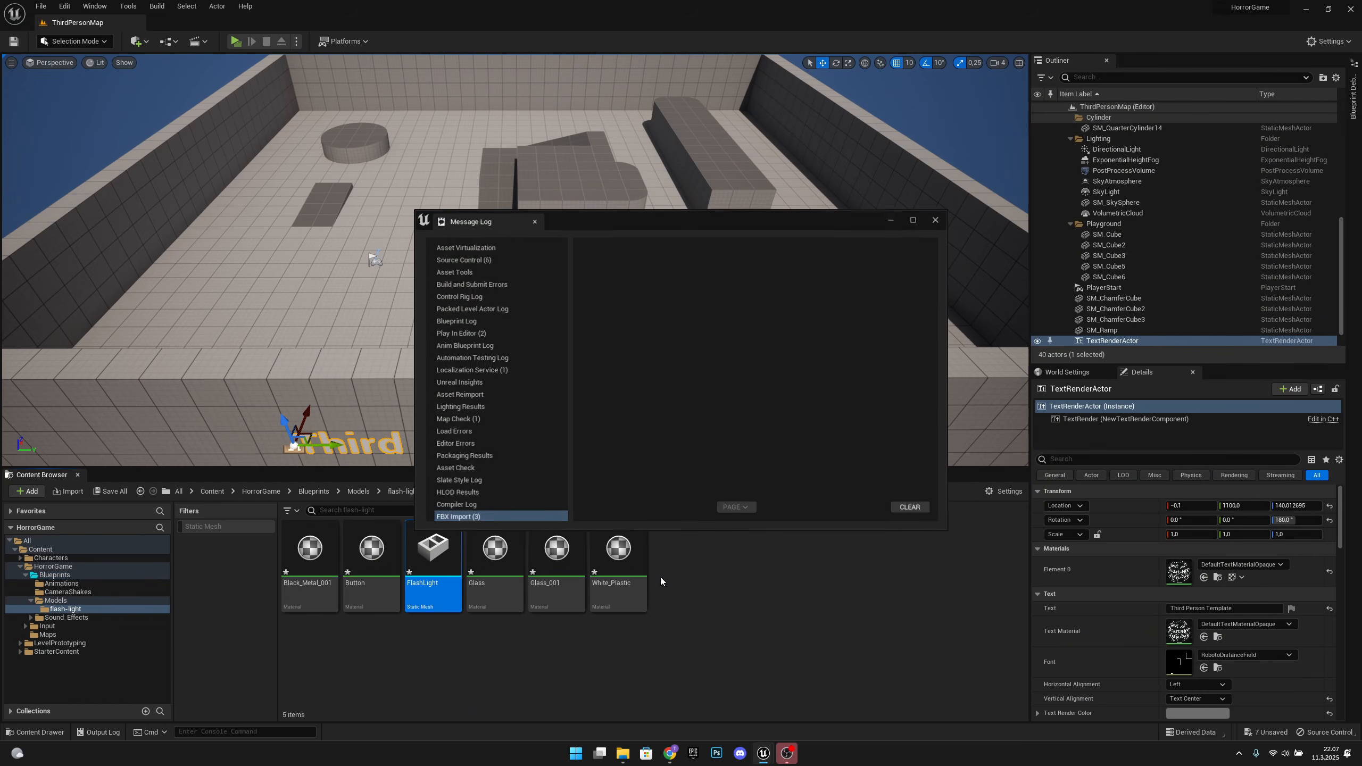
left_click(936, 220)
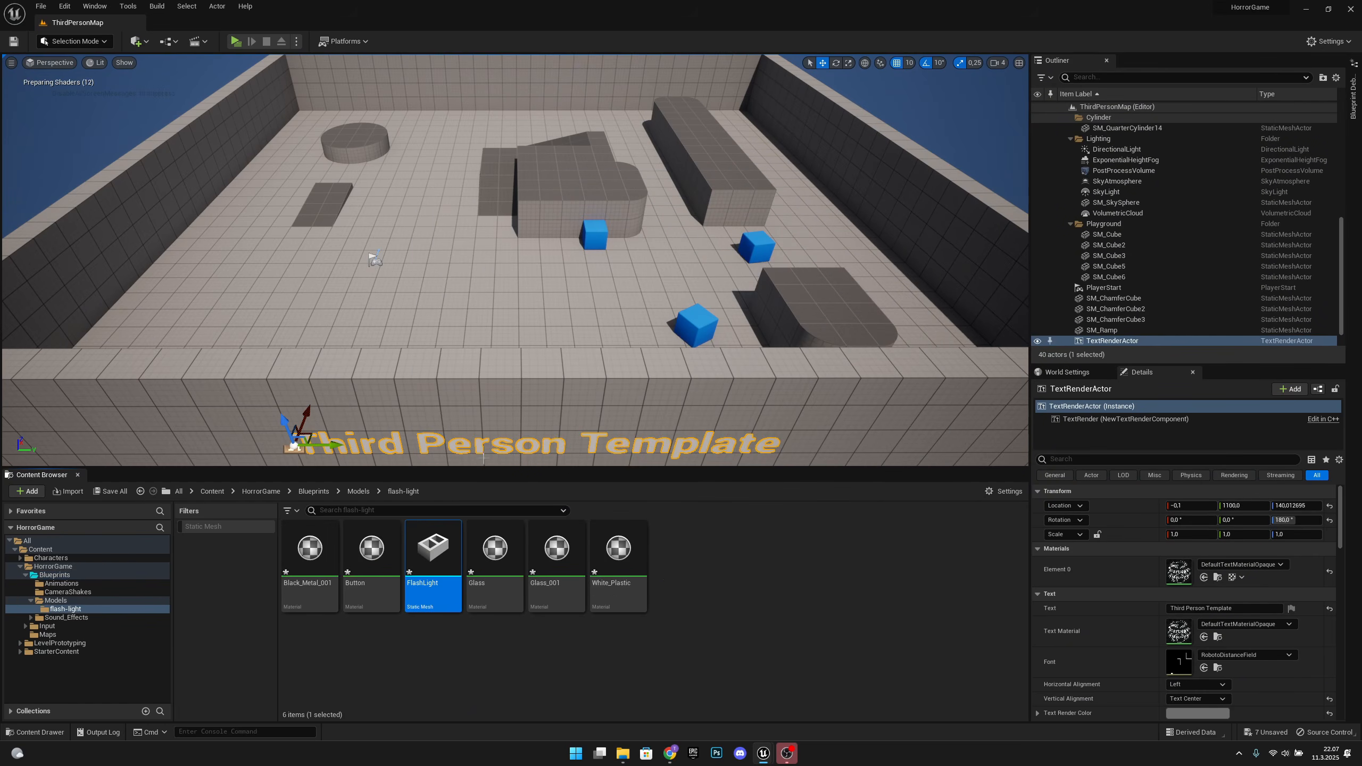
Import the Textures folder from Assets into the project's Blueprints folder
left_click(358, 492)
left_click(313, 491)
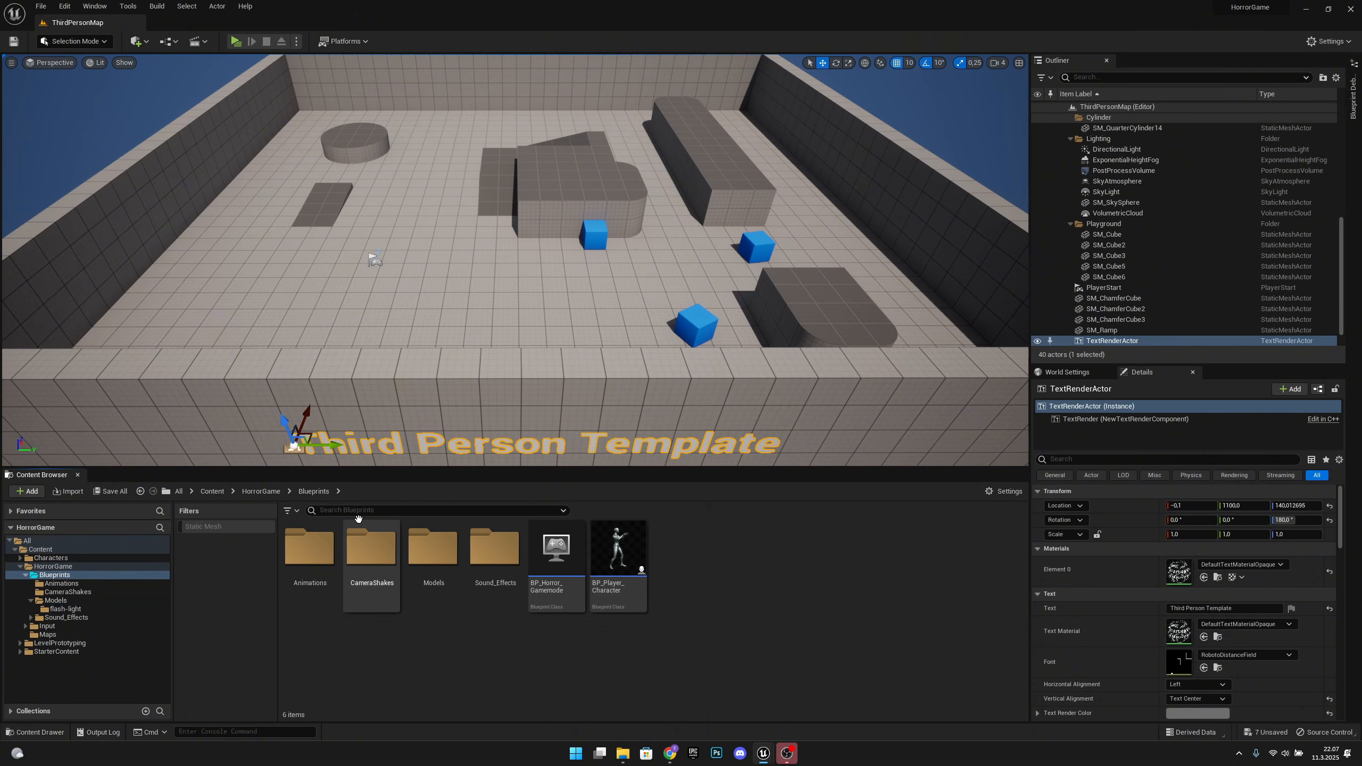
left_click(622, 754)
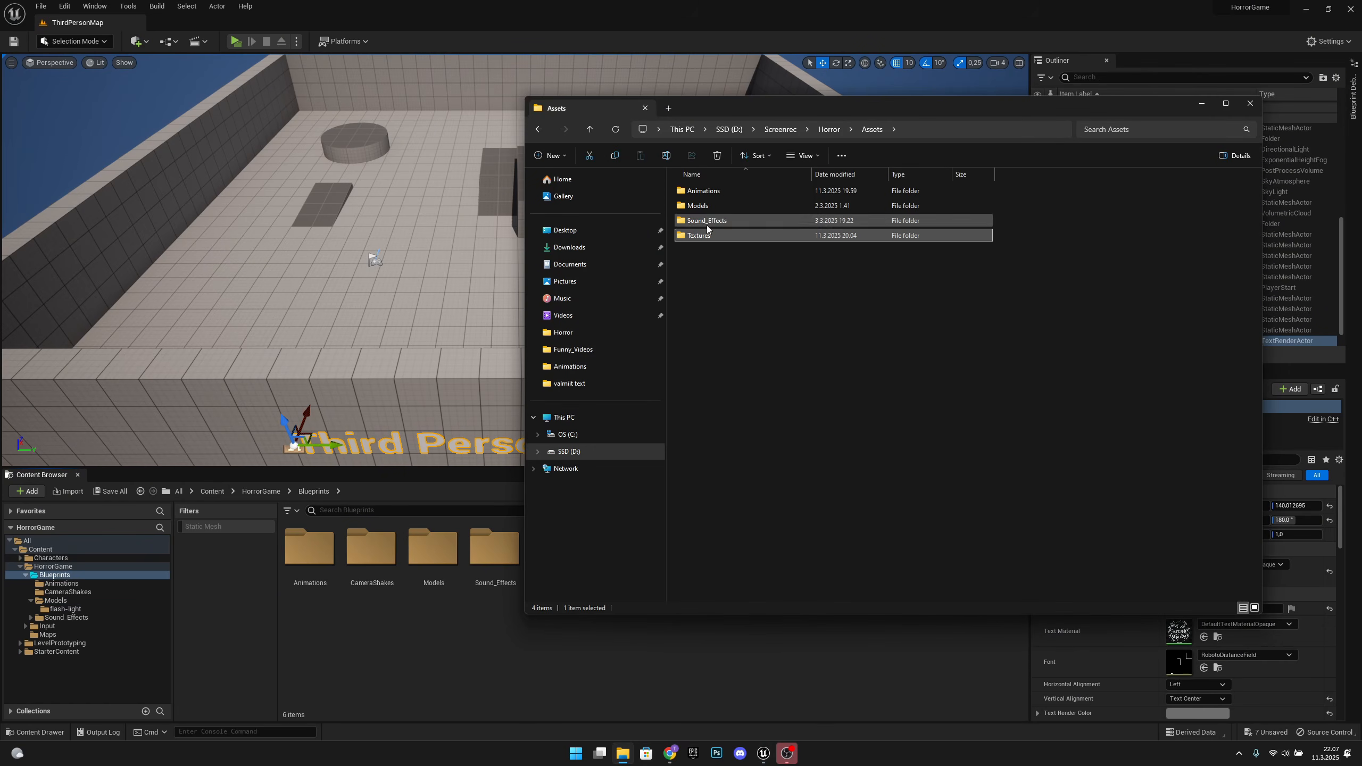
left_click_drag(697, 235, 644, 658)
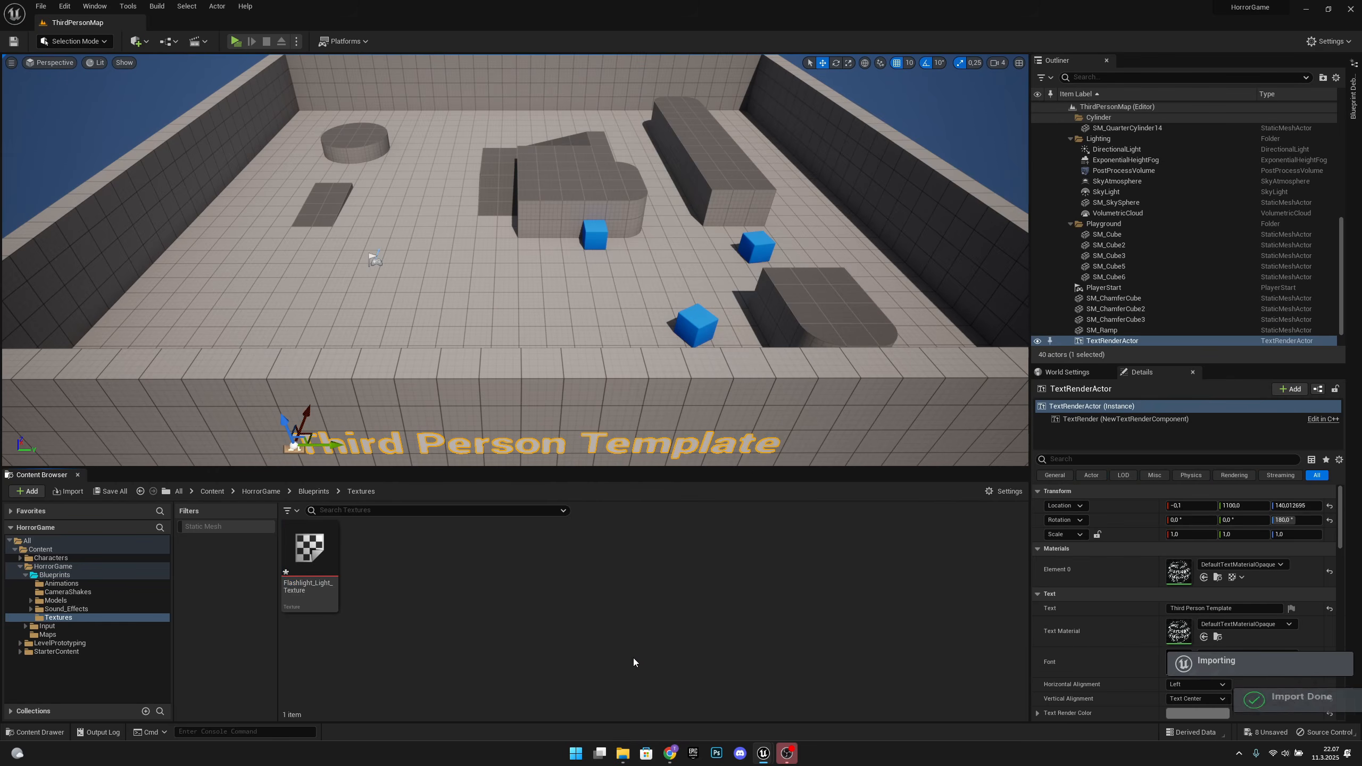
Create a new folder named Materials inside the Blueprints folder
left_click(317, 491)
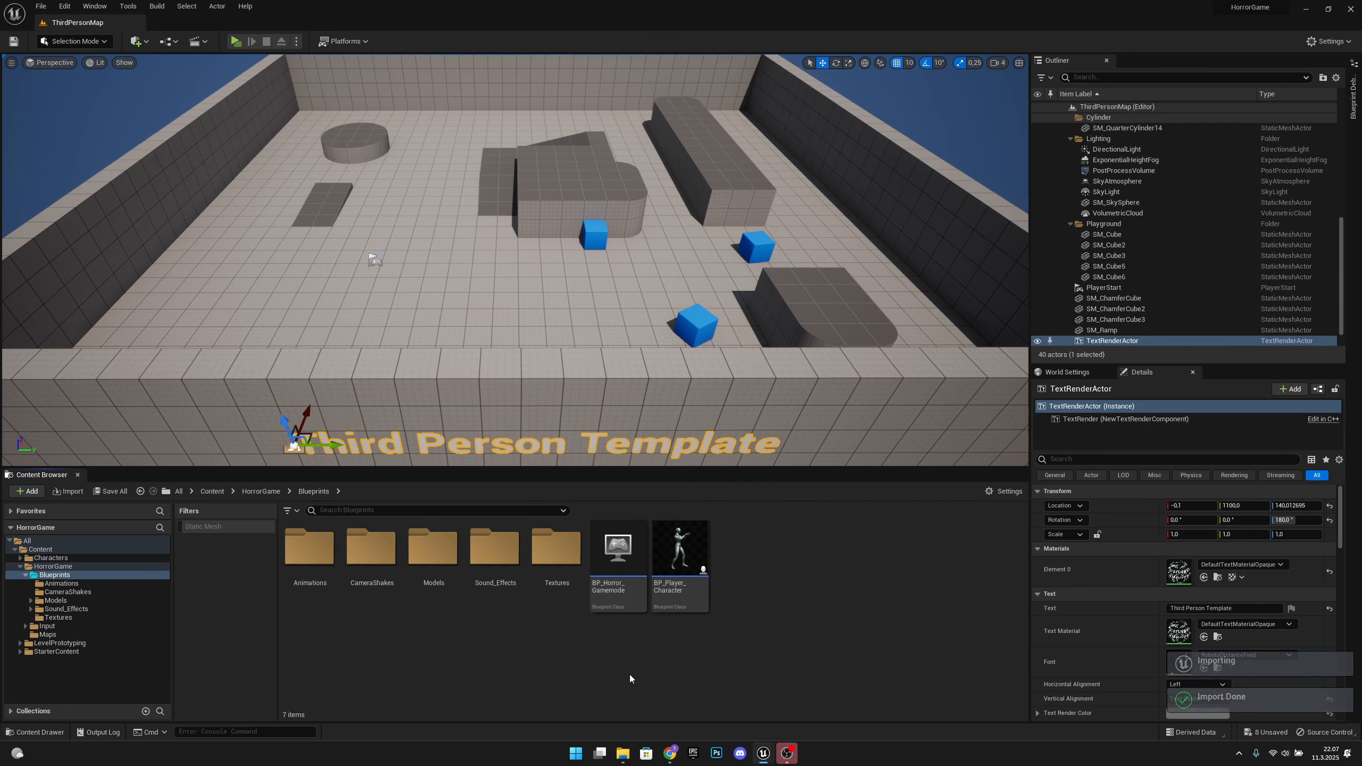
right_click(746, 561)
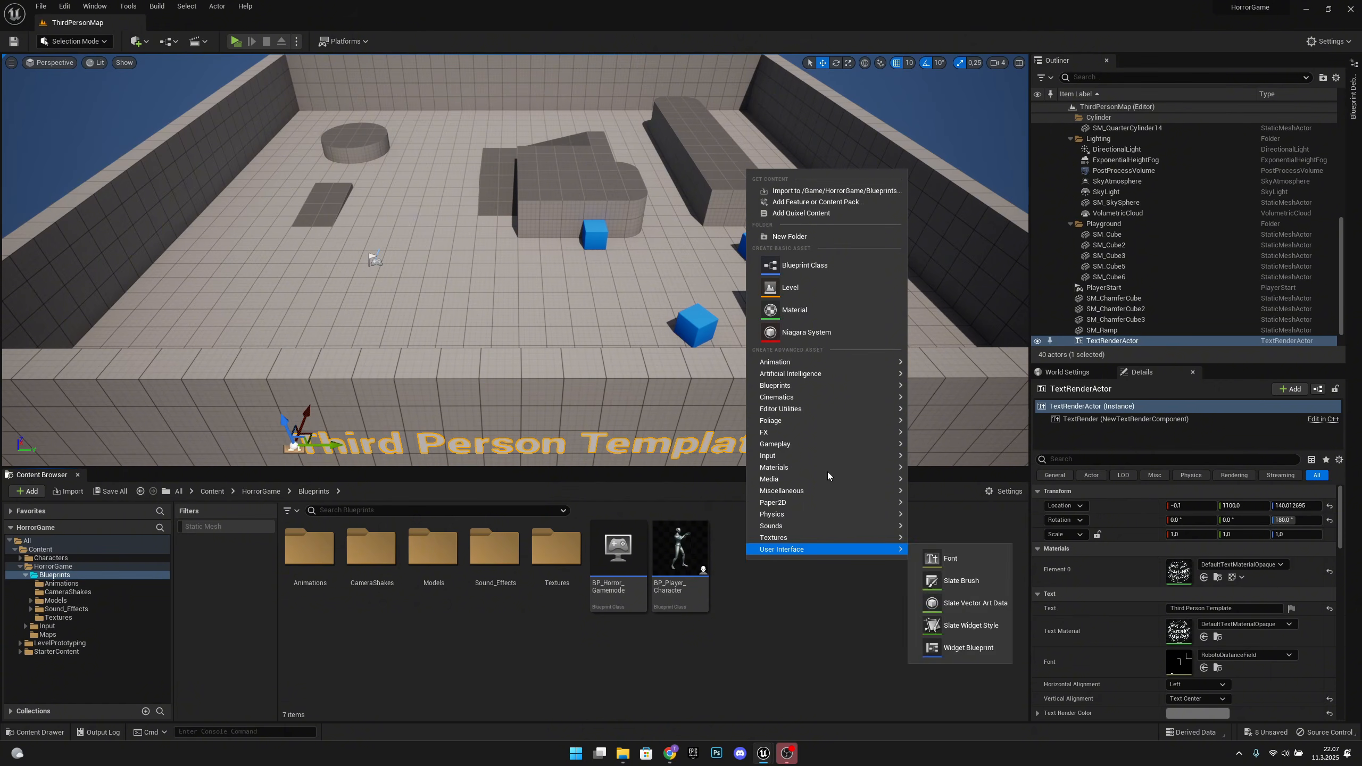
left_click(813, 239)
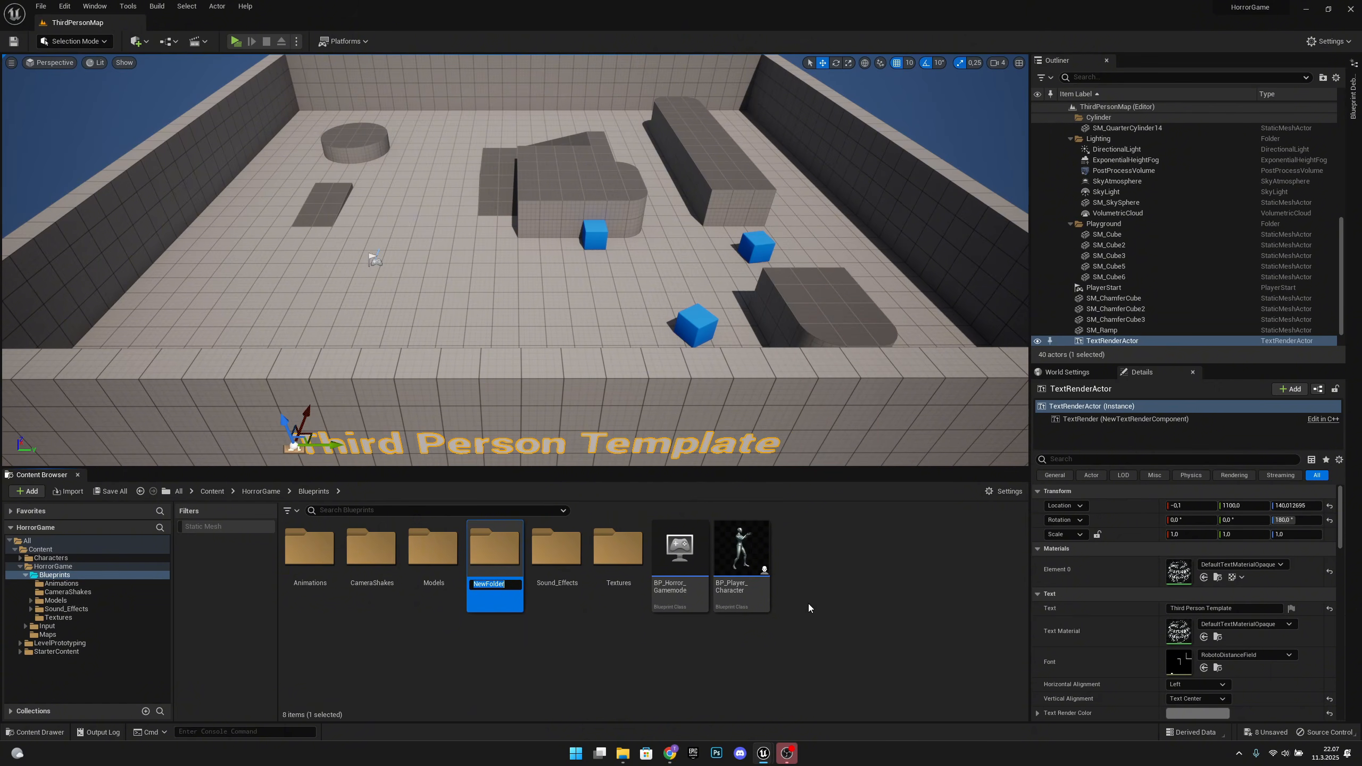
type("Materials")
key("Return")
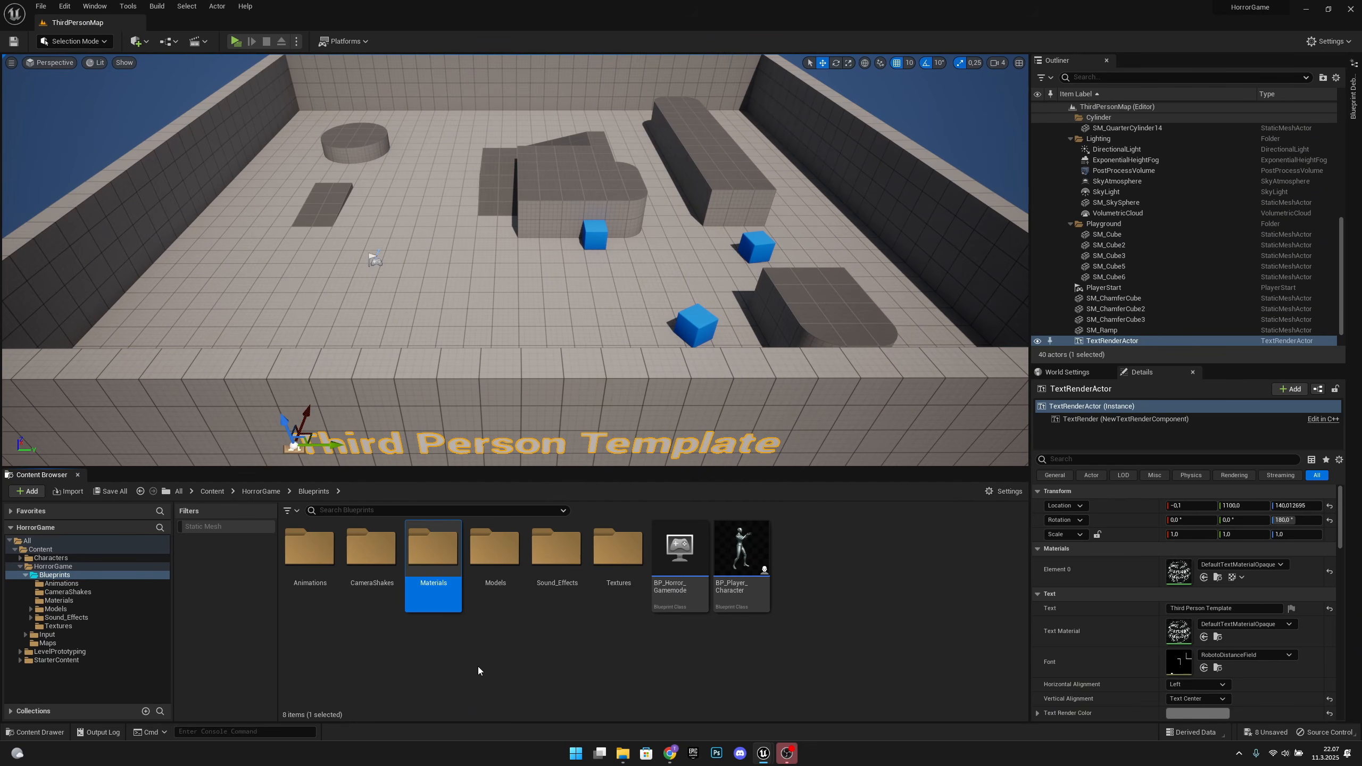
Create a material named Flashlight_Light_MAT in the Materials folder
double_click(435, 562)
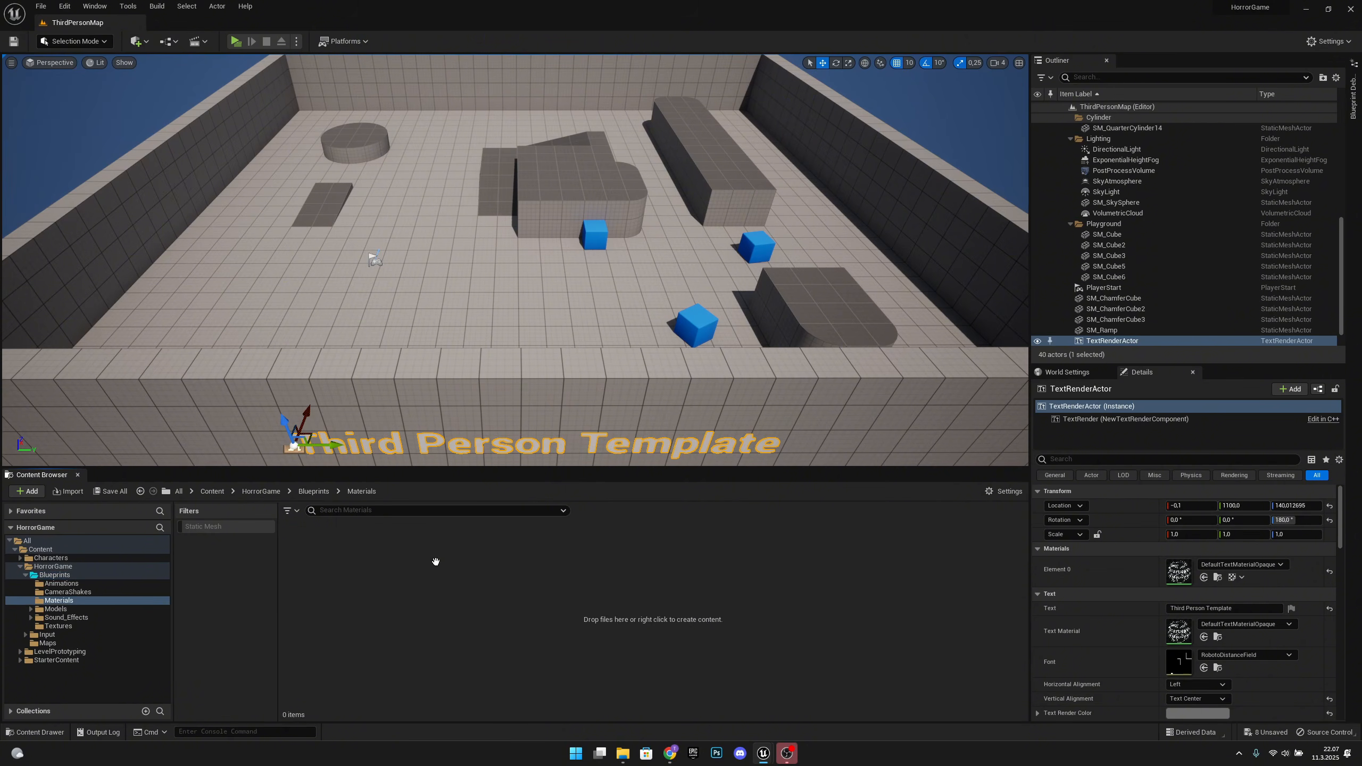
right_click(345, 558)
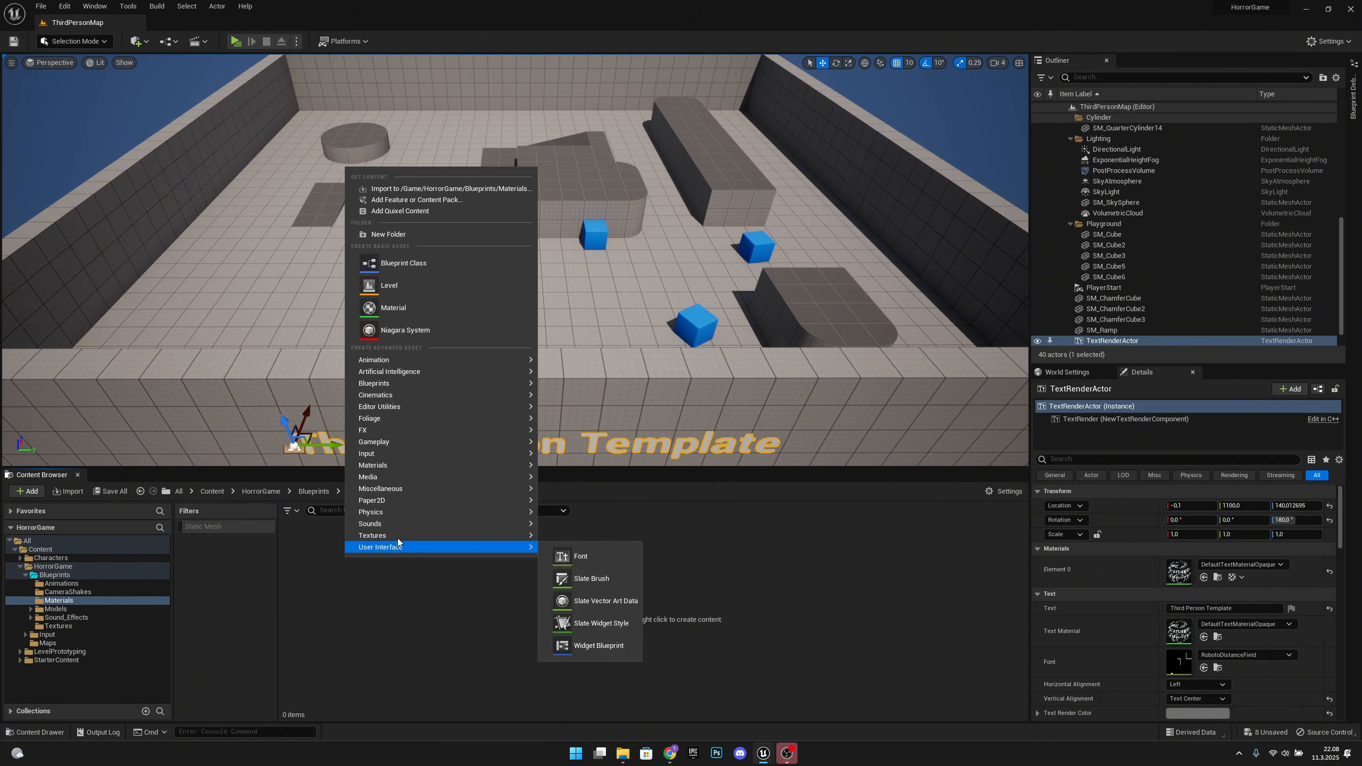
left_click(421, 310)
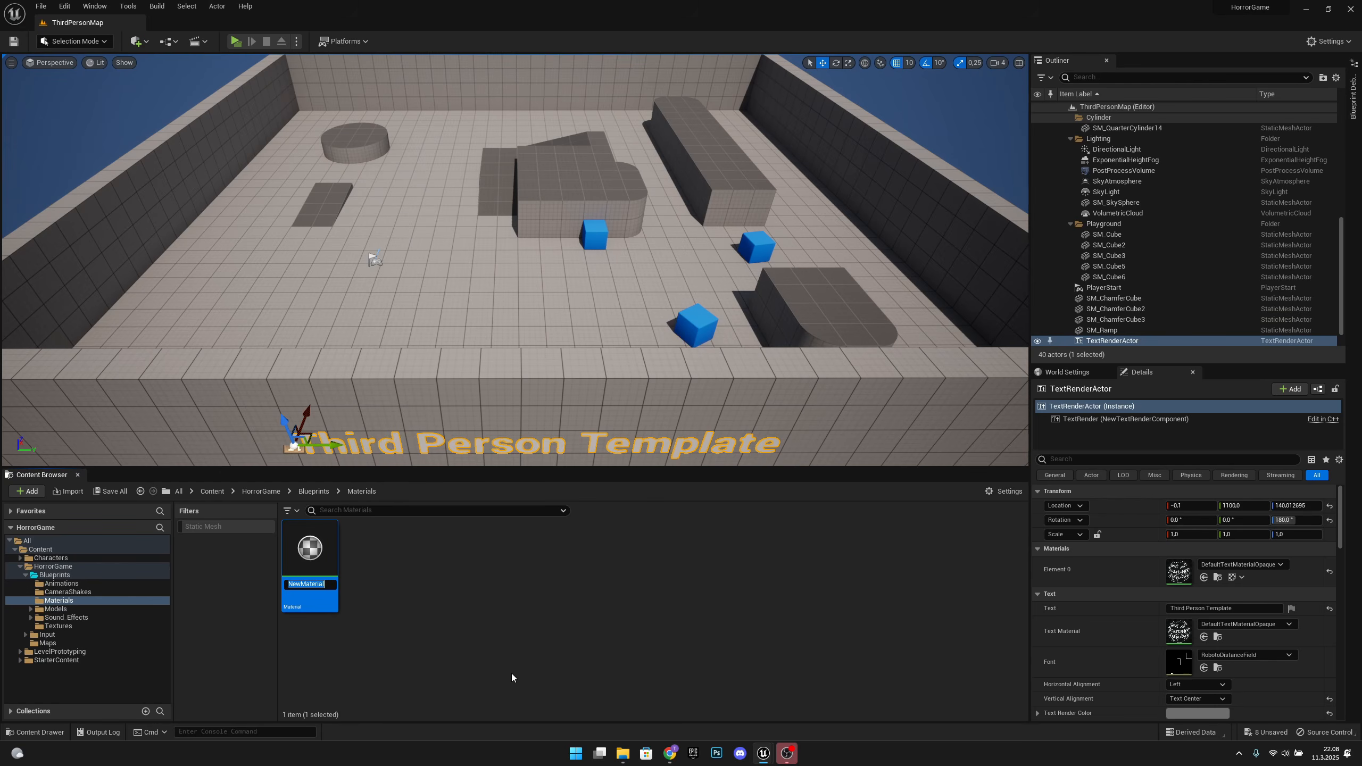
type("Flashlight")
type("_Light")
type("_MAT")
key("Return")
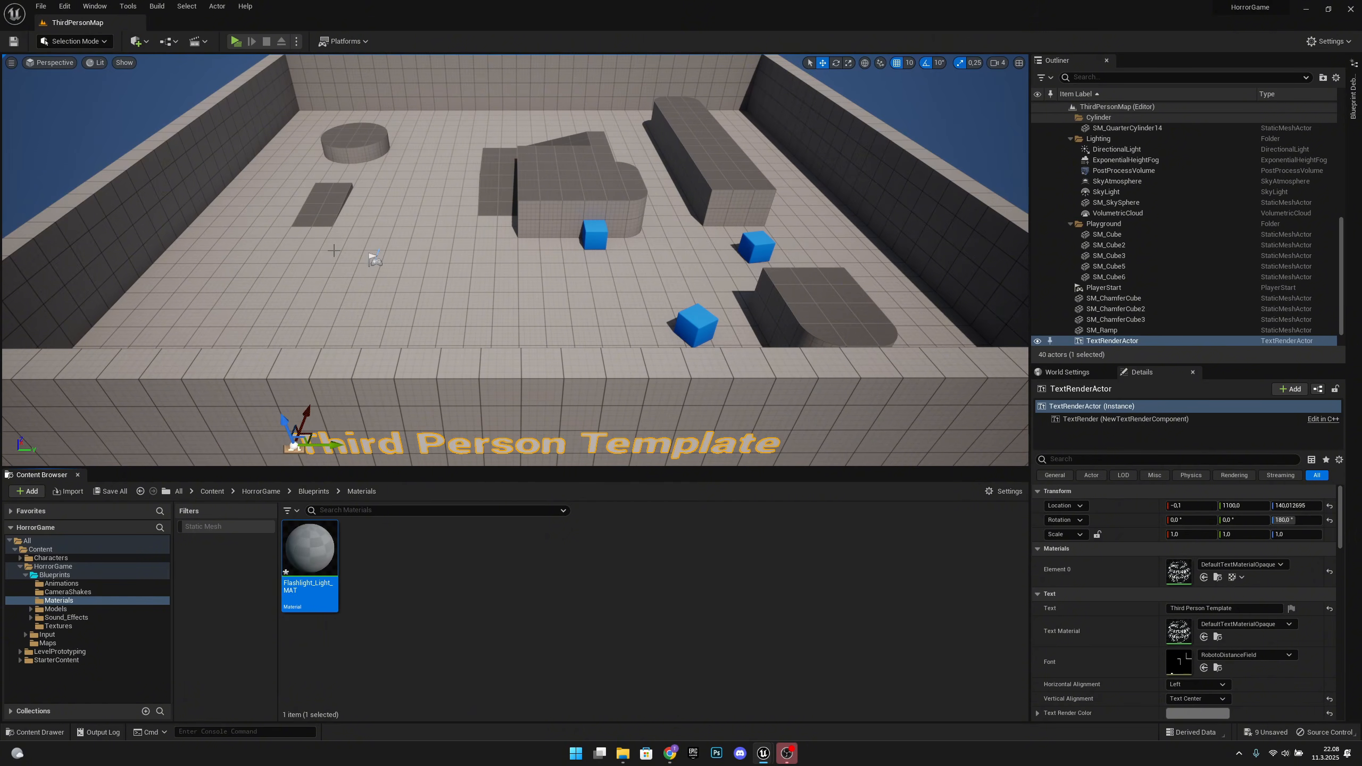
Open Flashlight_Light_MAT and set its Material Domain to Light Function
double_click(312, 553)
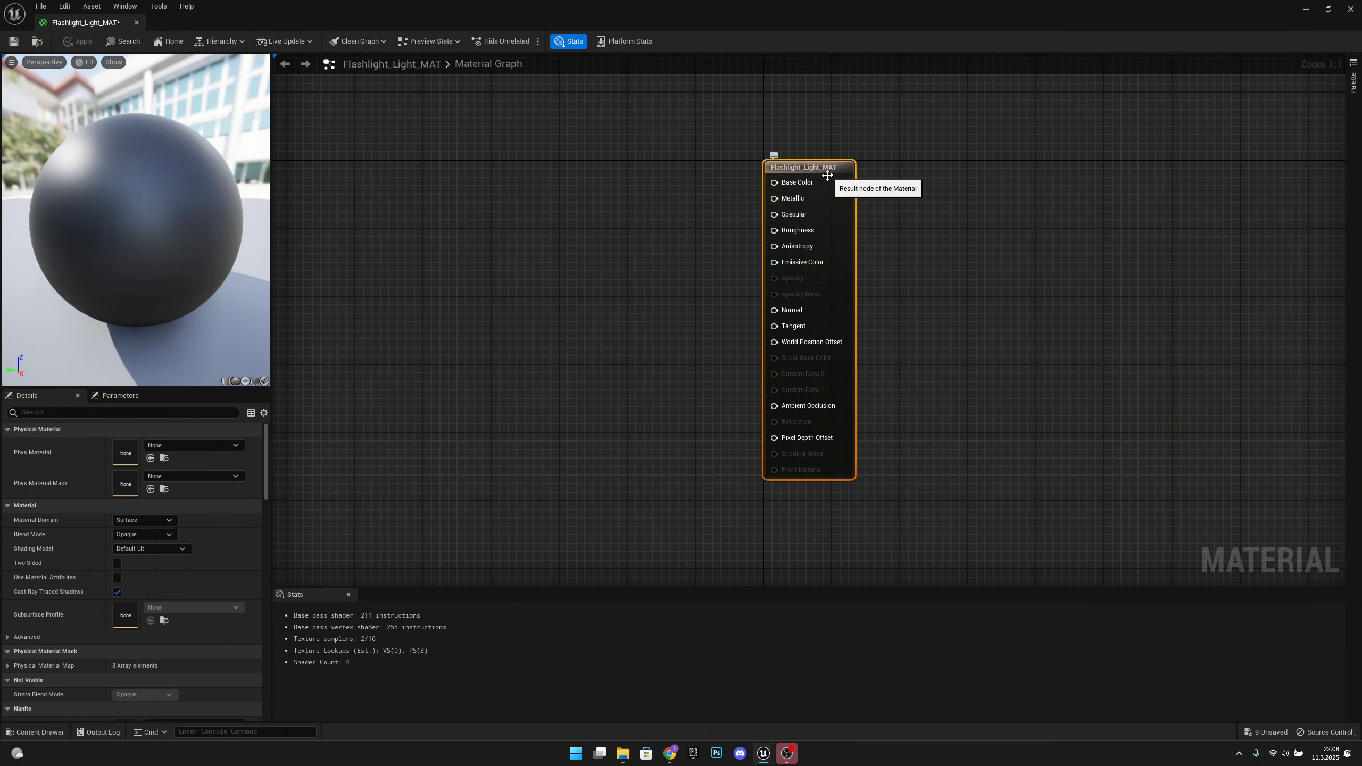
left_click(154, 519)
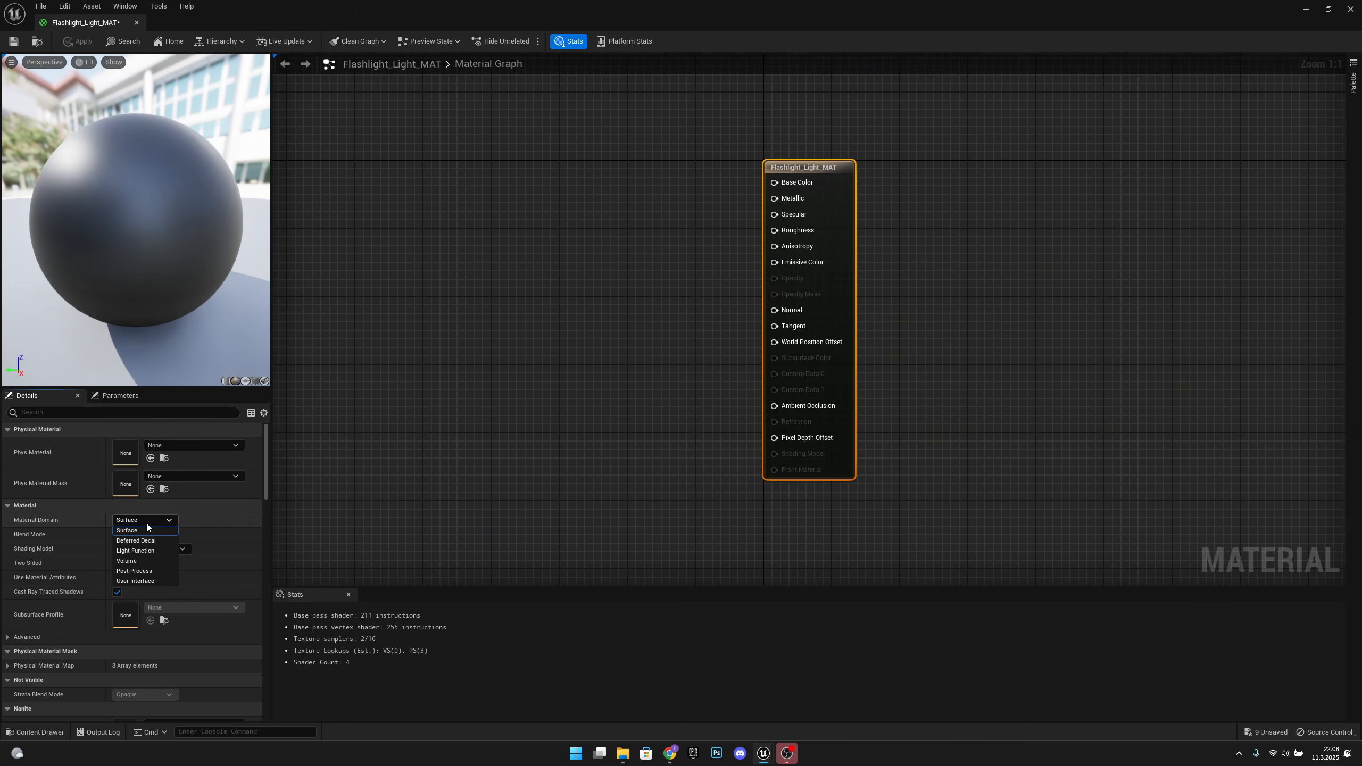
left_click(140, 551)
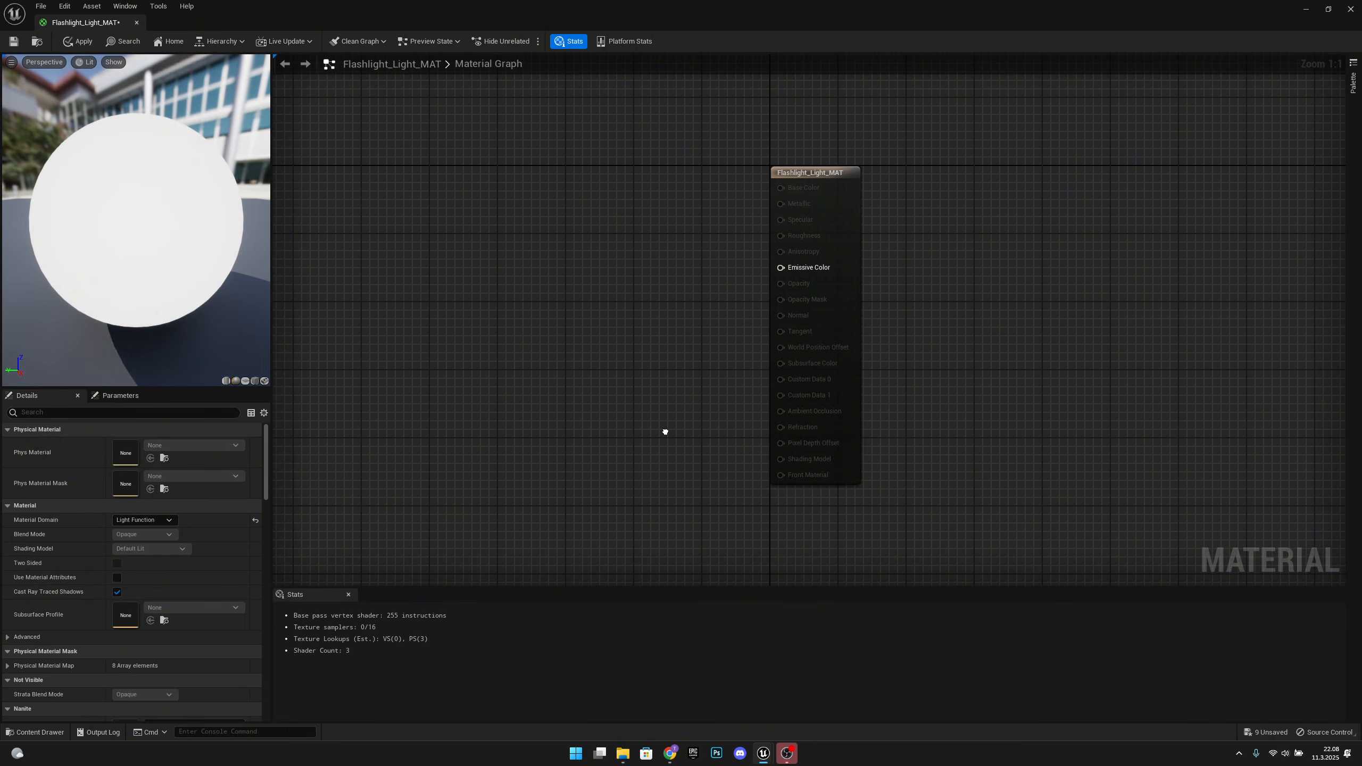
Add a Texture Sample node before the material's result node and assign Flashlight_Light_Texture to it
right_click(533, 223)
type("texture")
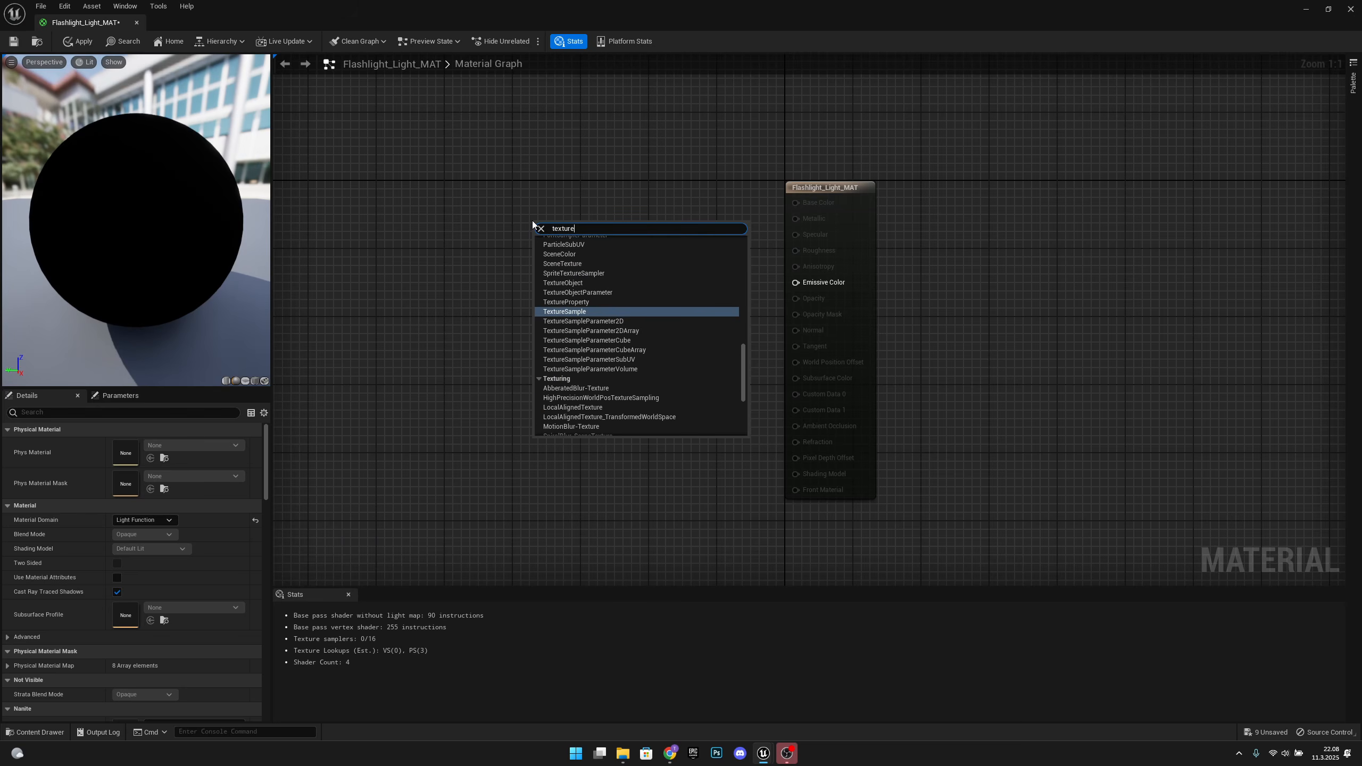
left_click(590, 313)
left_click_drag(589, 230, 602, 268)
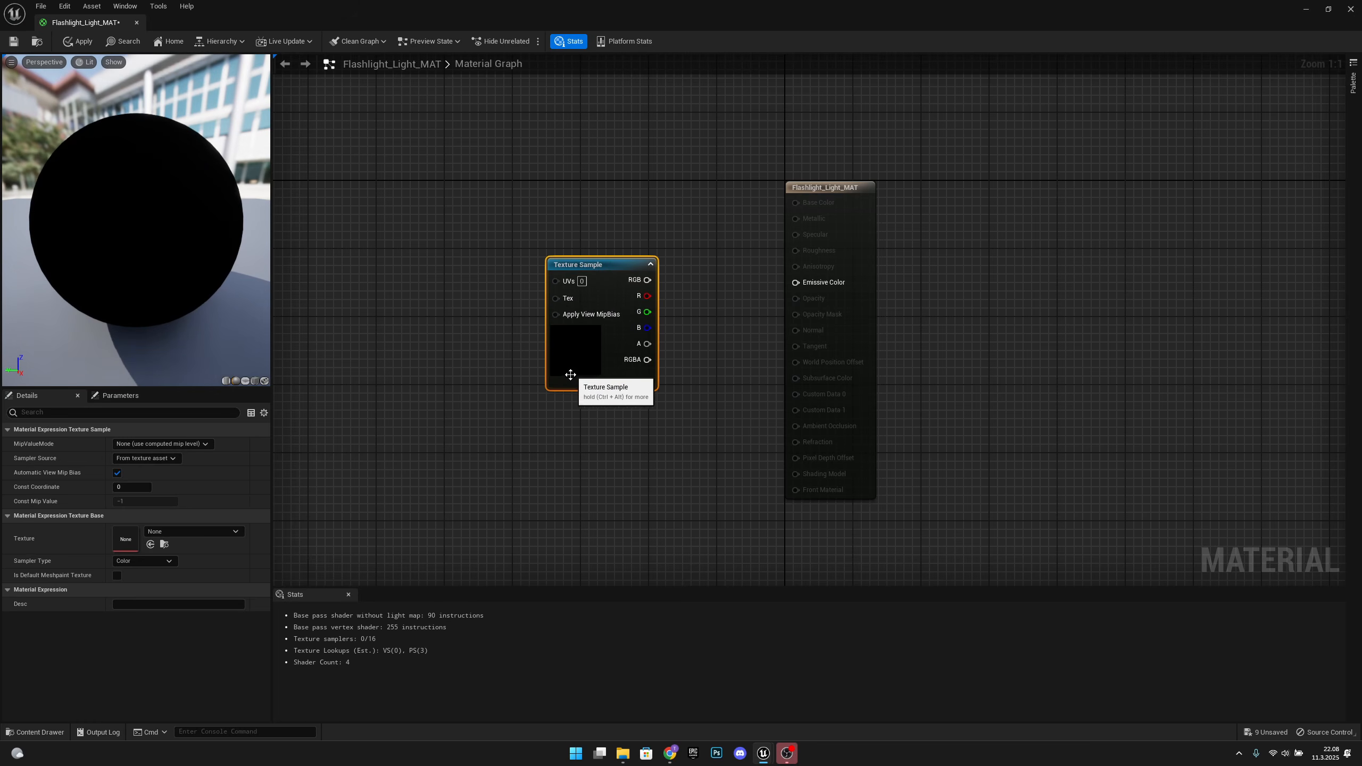
left_click(187, 533)
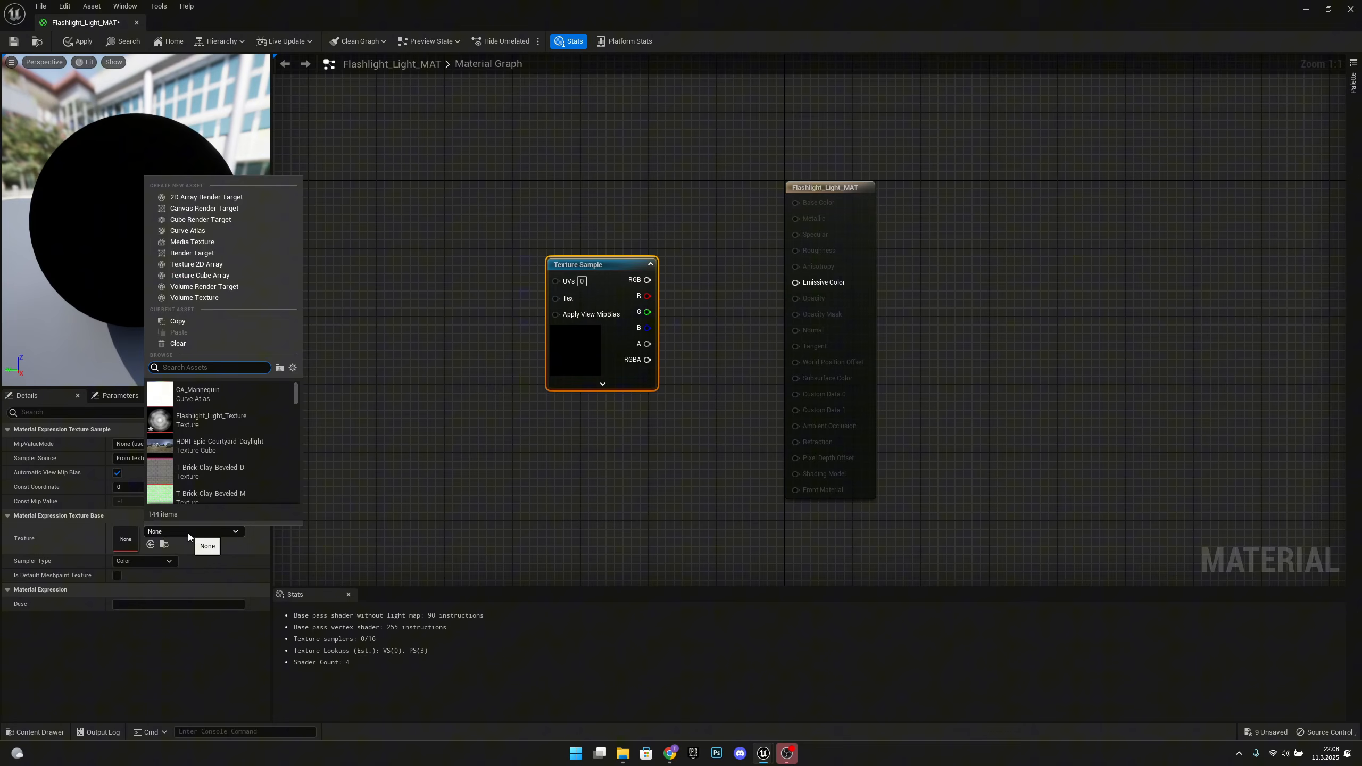
left_click(240, 422)
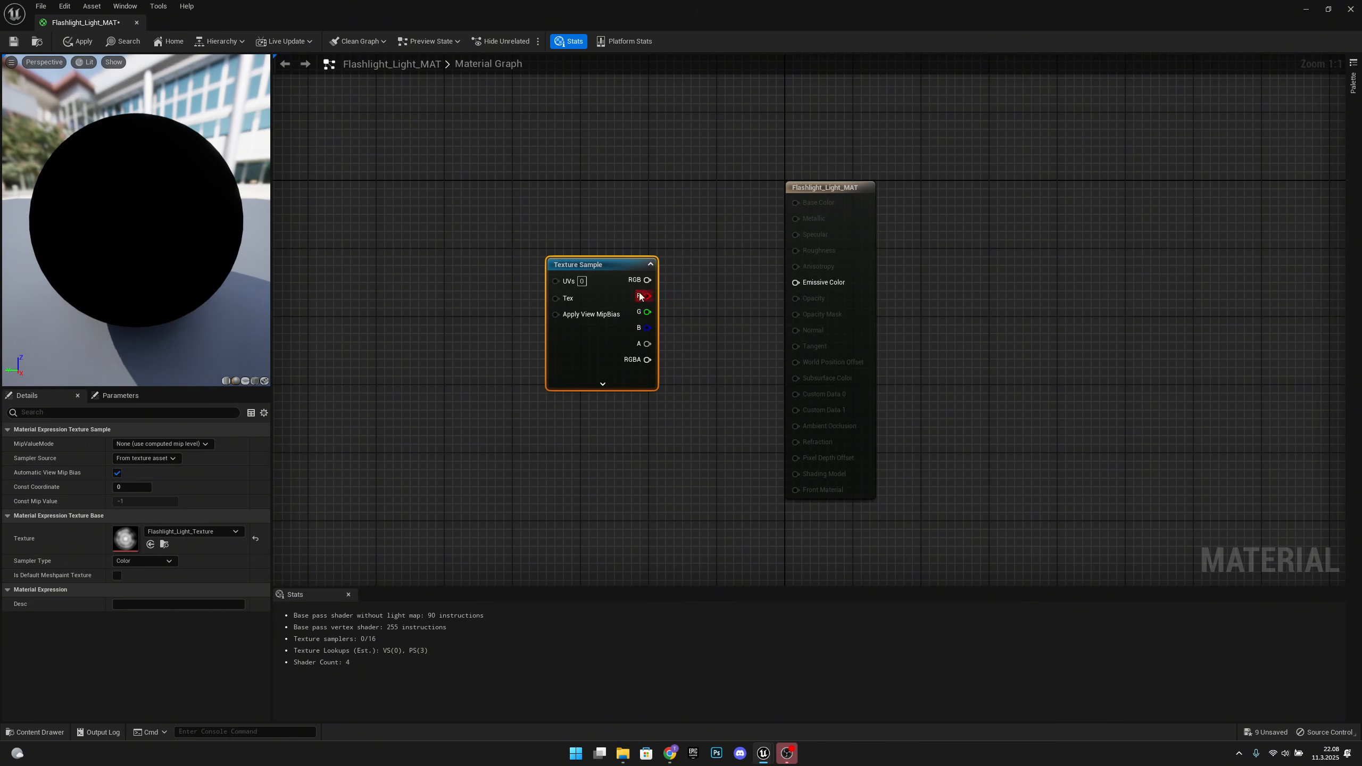
Connect the Texture Sample's RGB output to Emissive Color, then save the material
left_click_drag(647, 279, 828, 286)
left_click_drag(615, 263, 633, 267)
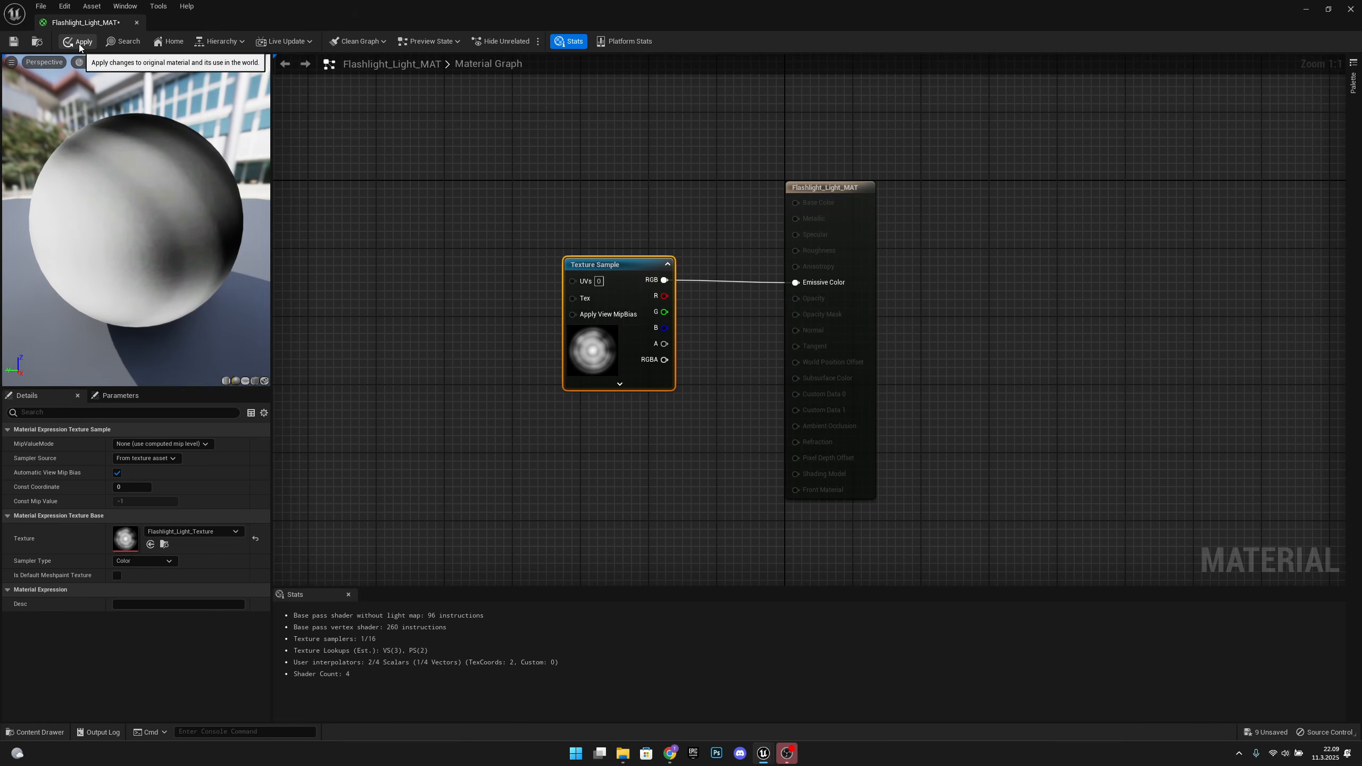
left_click(15, 42)
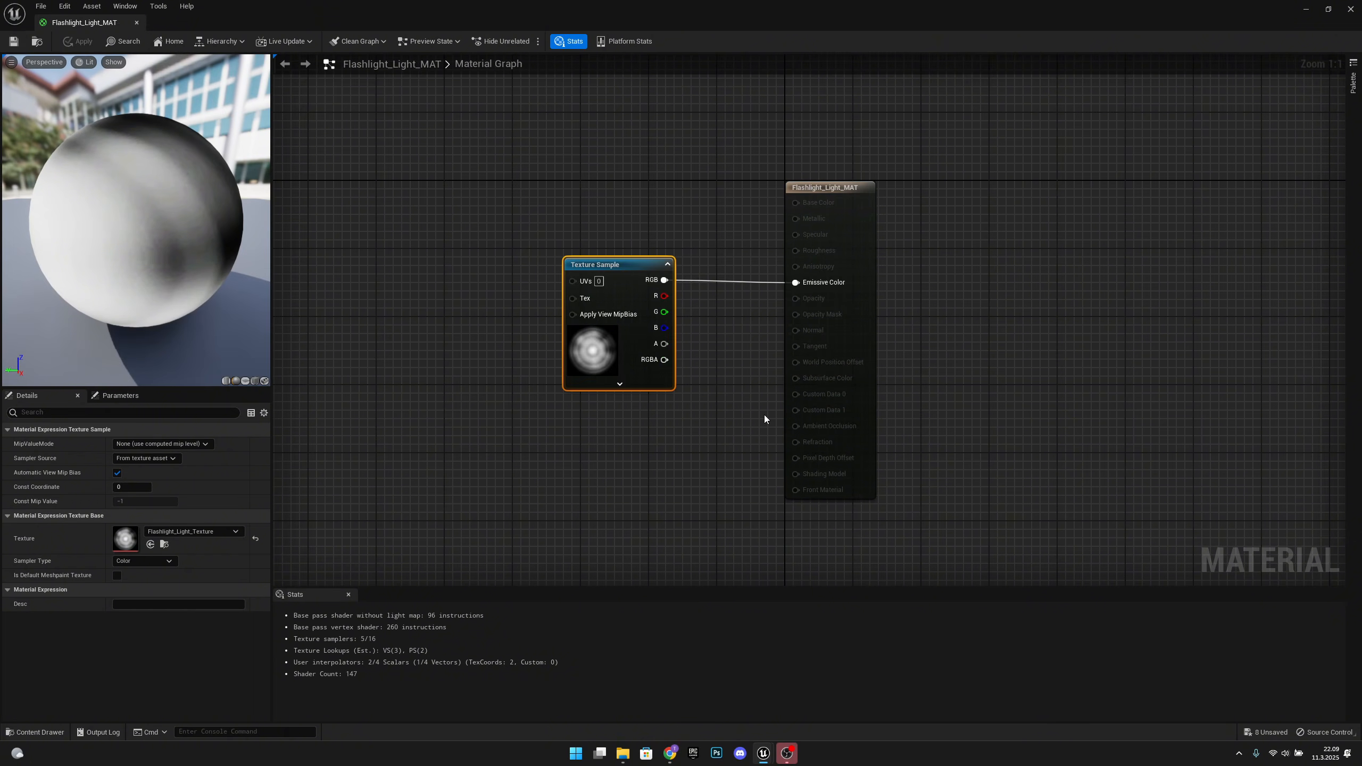
Close the material, open BP_Player_Character from the Blueprints folder and examine the character's pose in its viewport
left_click(137, 22)
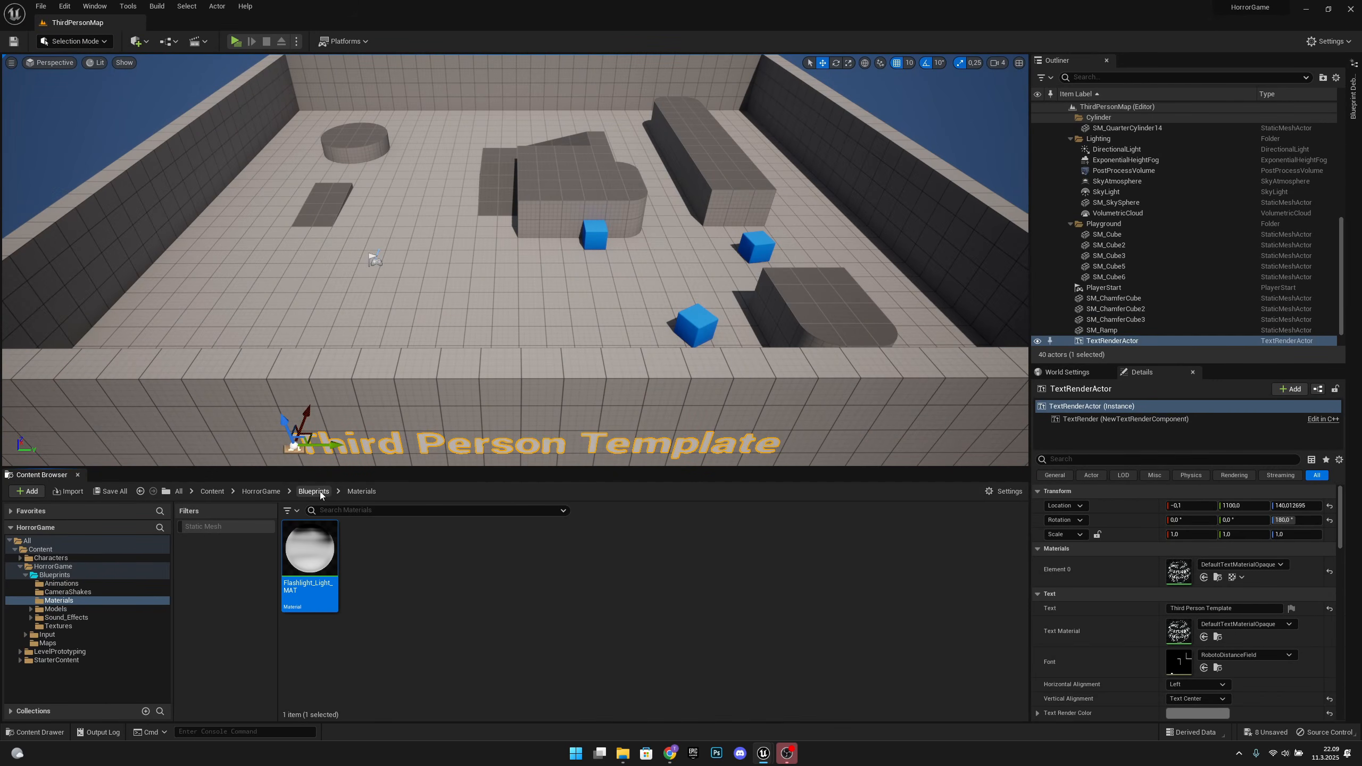
left_click(314, 492)
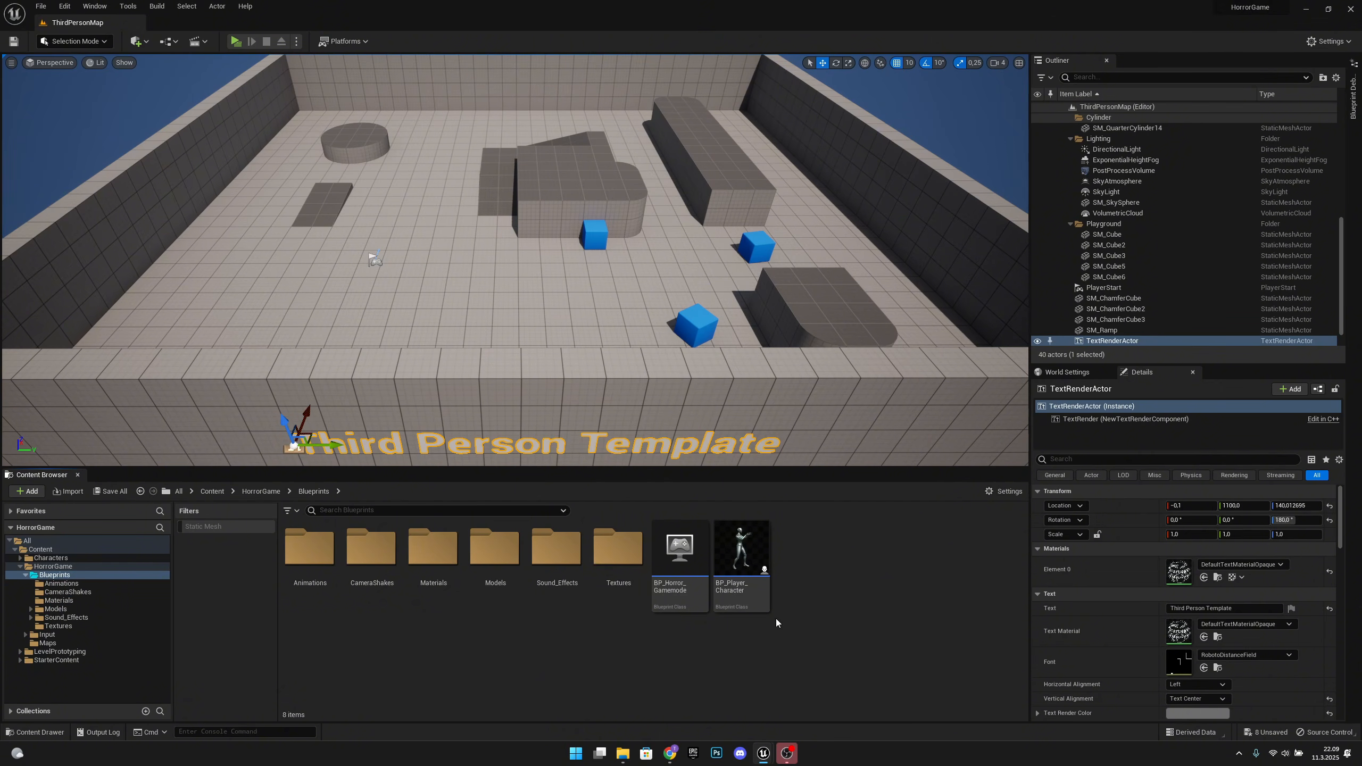
left_click(752, 546)
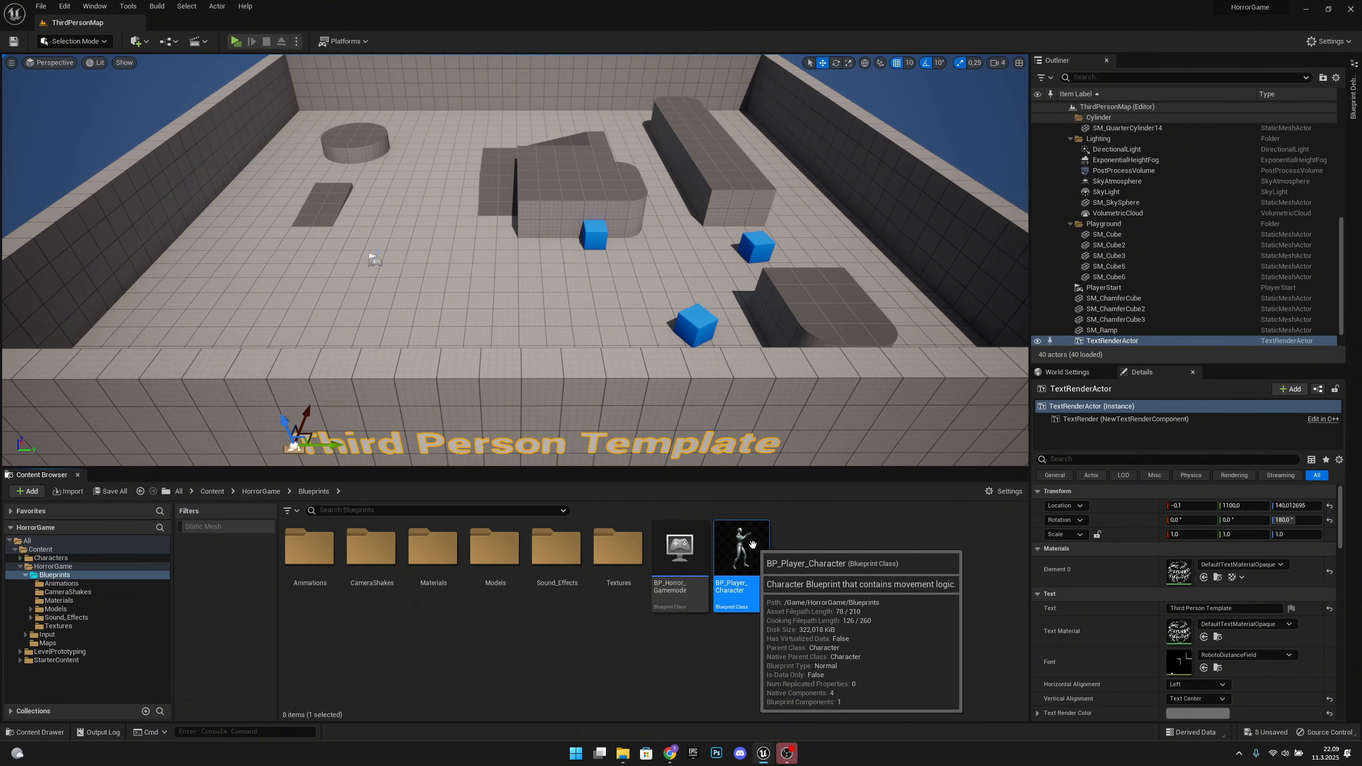
double_click(755, 549)
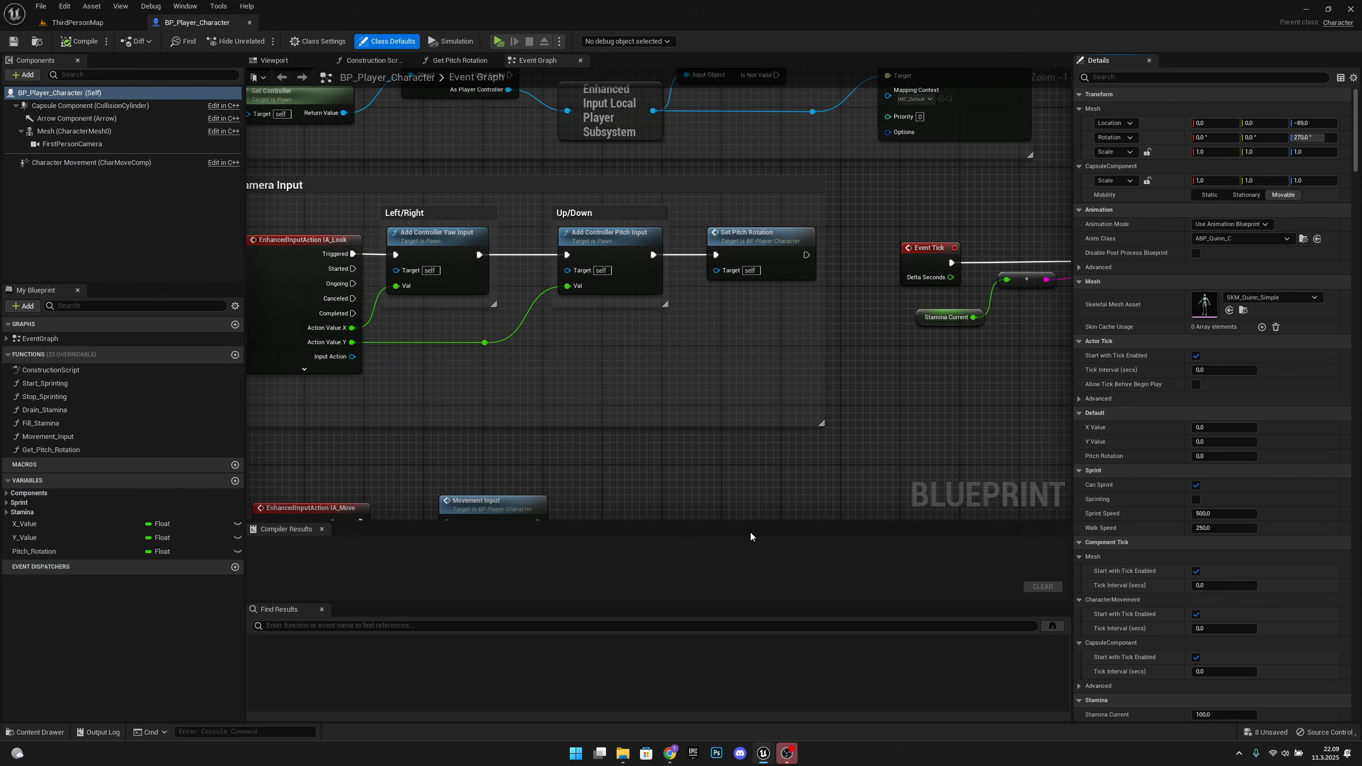
left_click(301, 66)
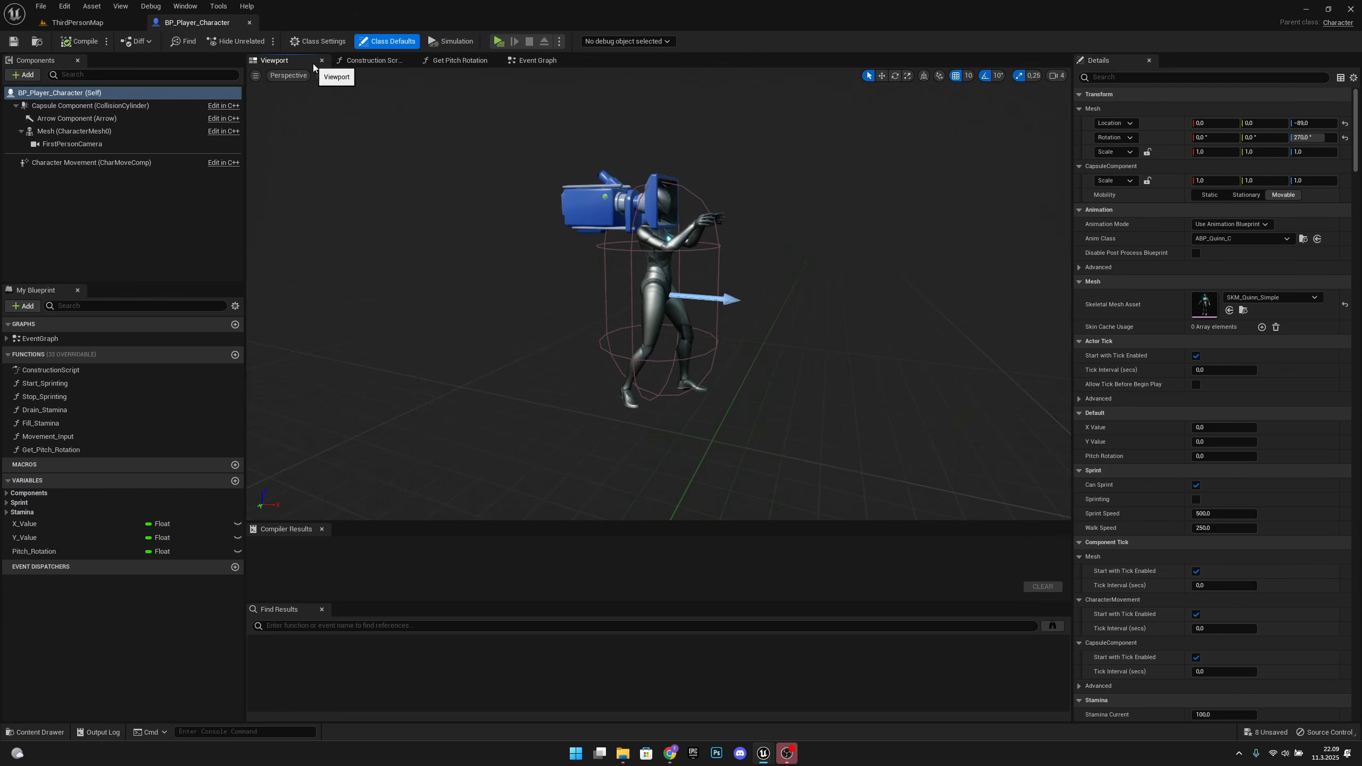
mouse_move(659, 300)
right_mouse_down()
mouse_move(692, 306)
mouse_move(580, 300)
mouse_move(671, 303)
mouse_move(650, 293)
right_mouse_up()
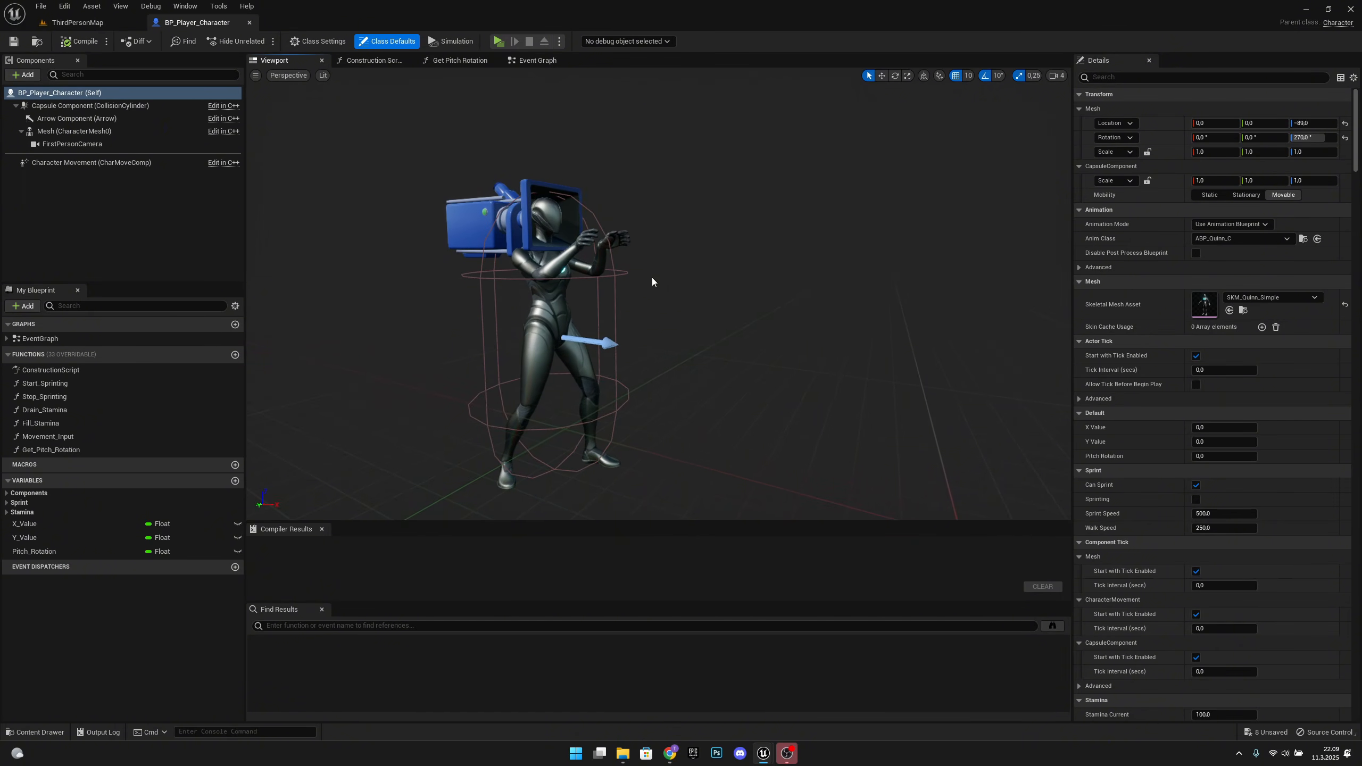
Open the ABP_Player animation blueprint from the Animations folder and enter the Locomotion state inside Main States
left_click(103, 24)
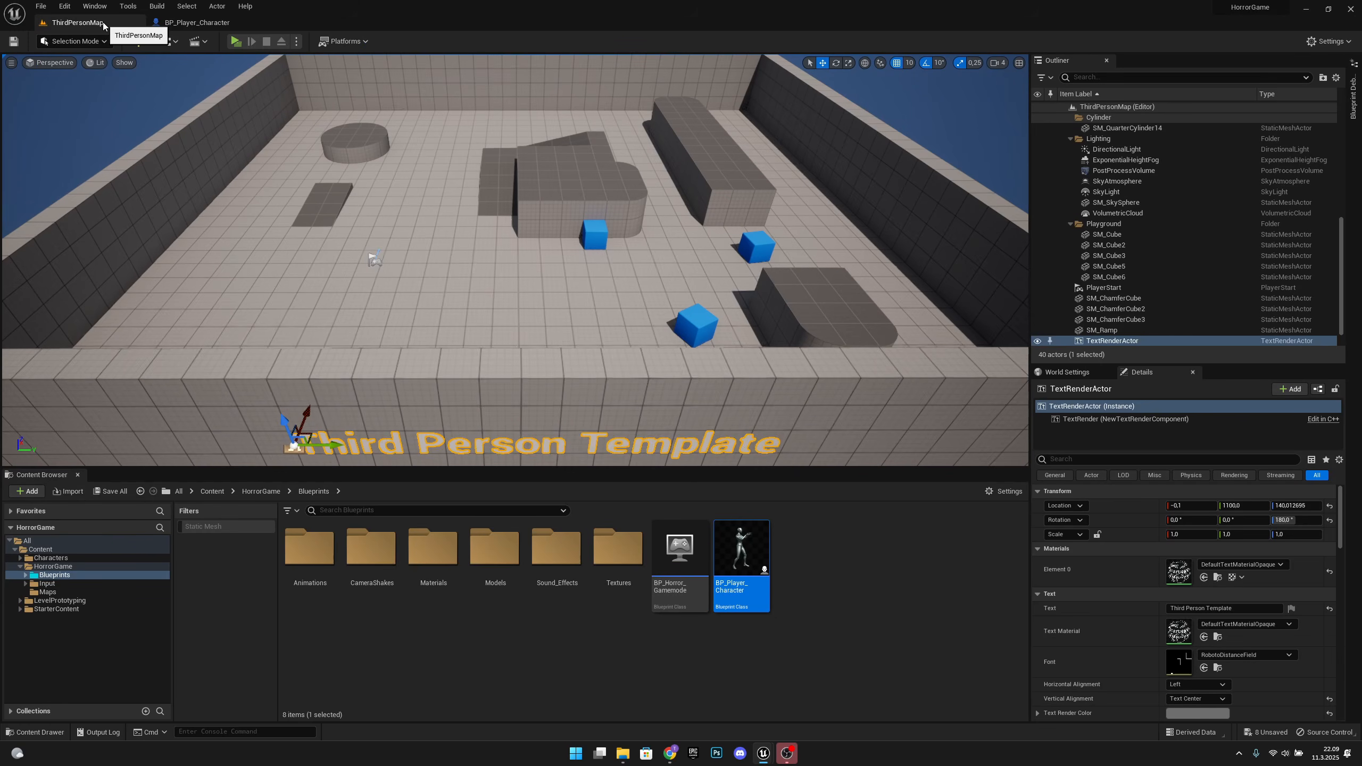
double_click(310, 547)
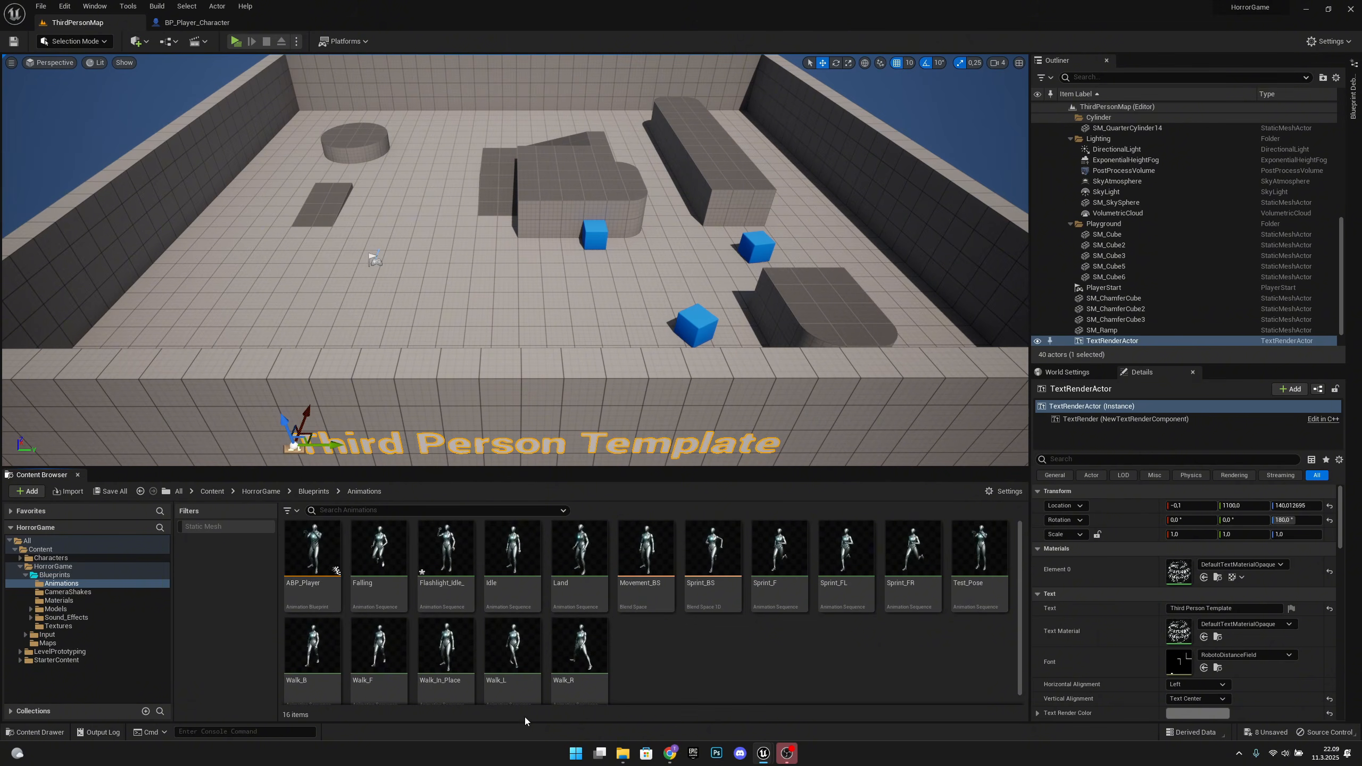
left_click(325, 546)
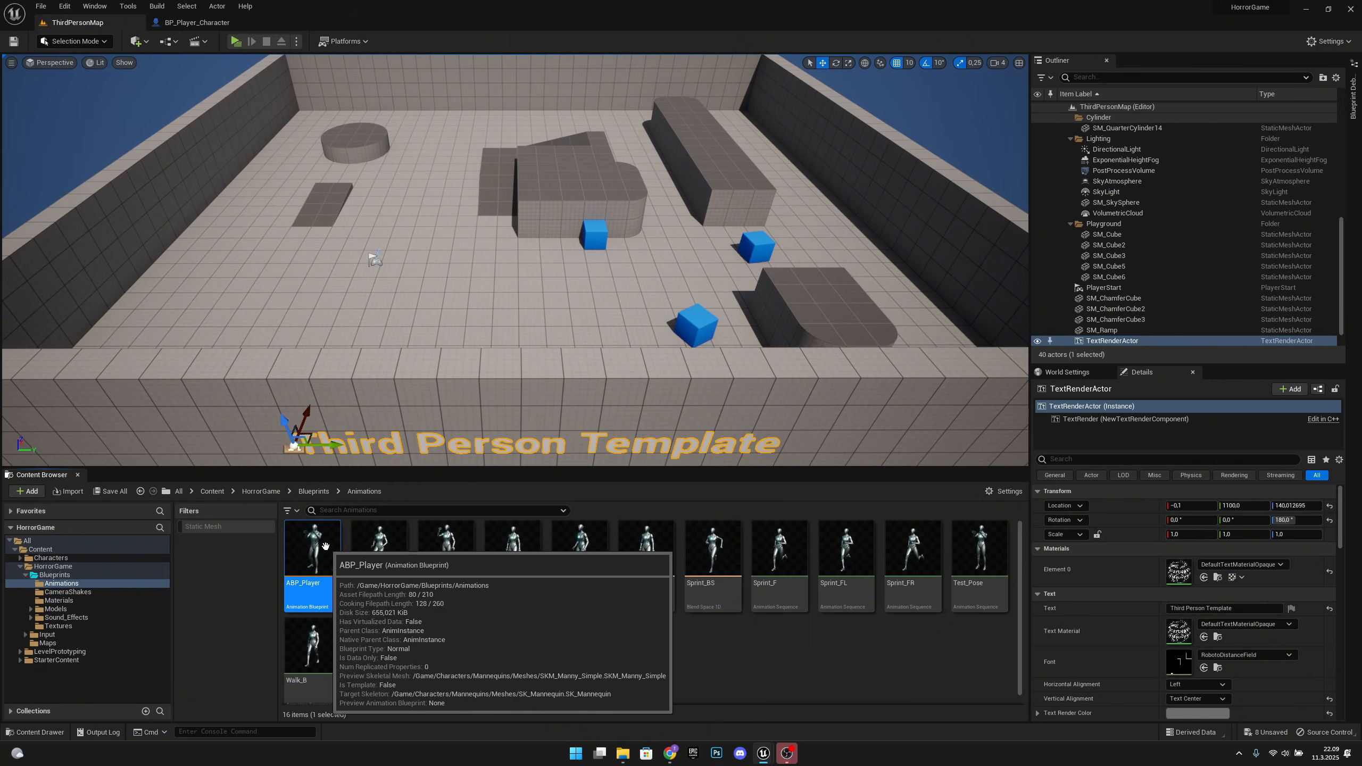
double_click(325, 546)
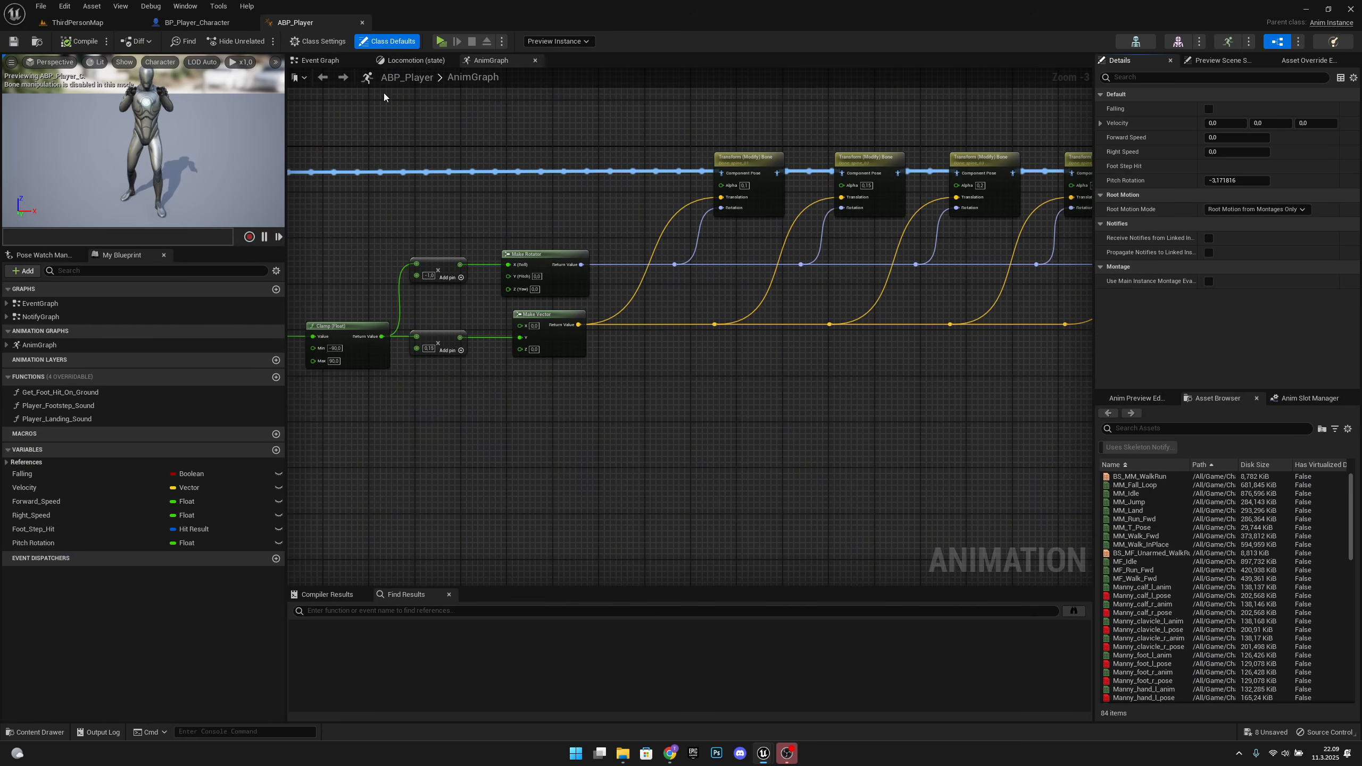
right_click_drag(300, 279, 585, 245)
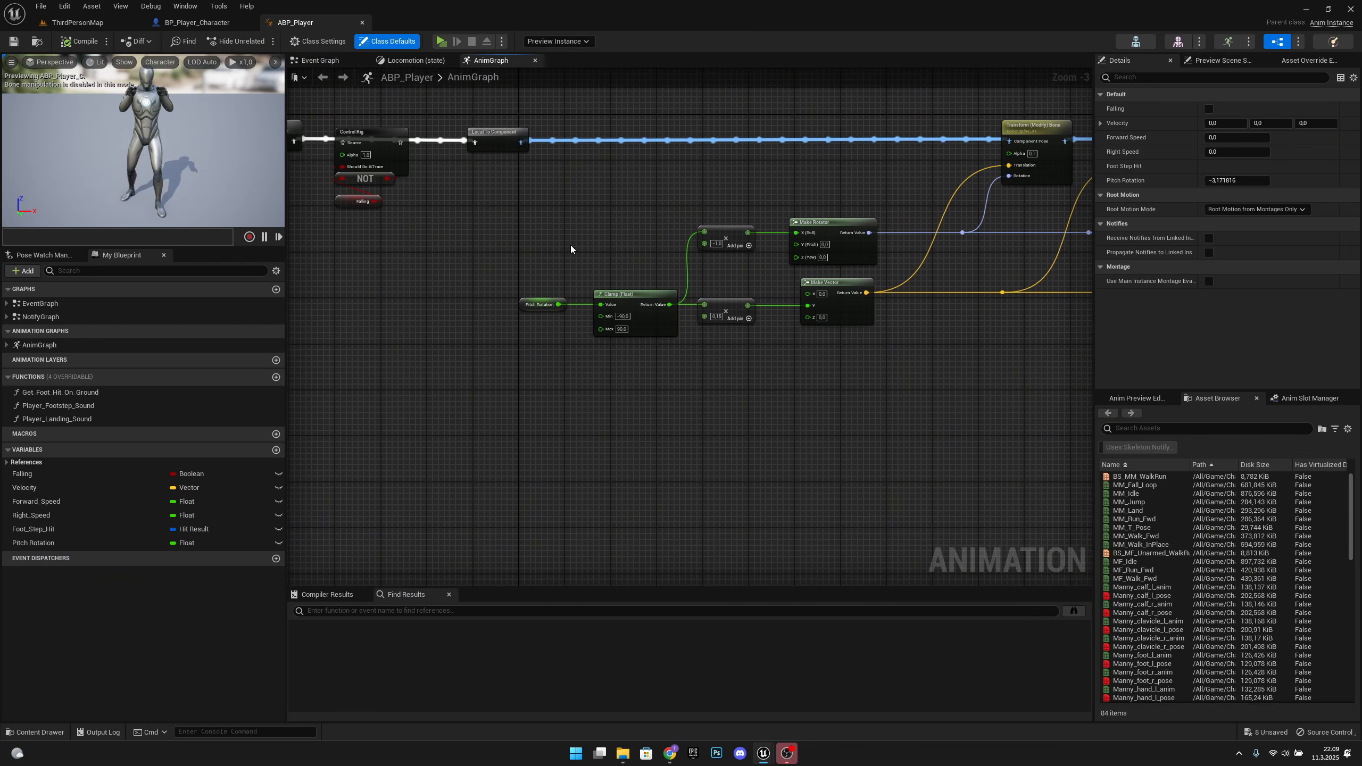
scroll(571, 245, "down", 2)
right_click_drag(474, 219, 544, 229)
scroll(549, 211, "up", 5)
right_click_drag(427, 181, 560, 257)
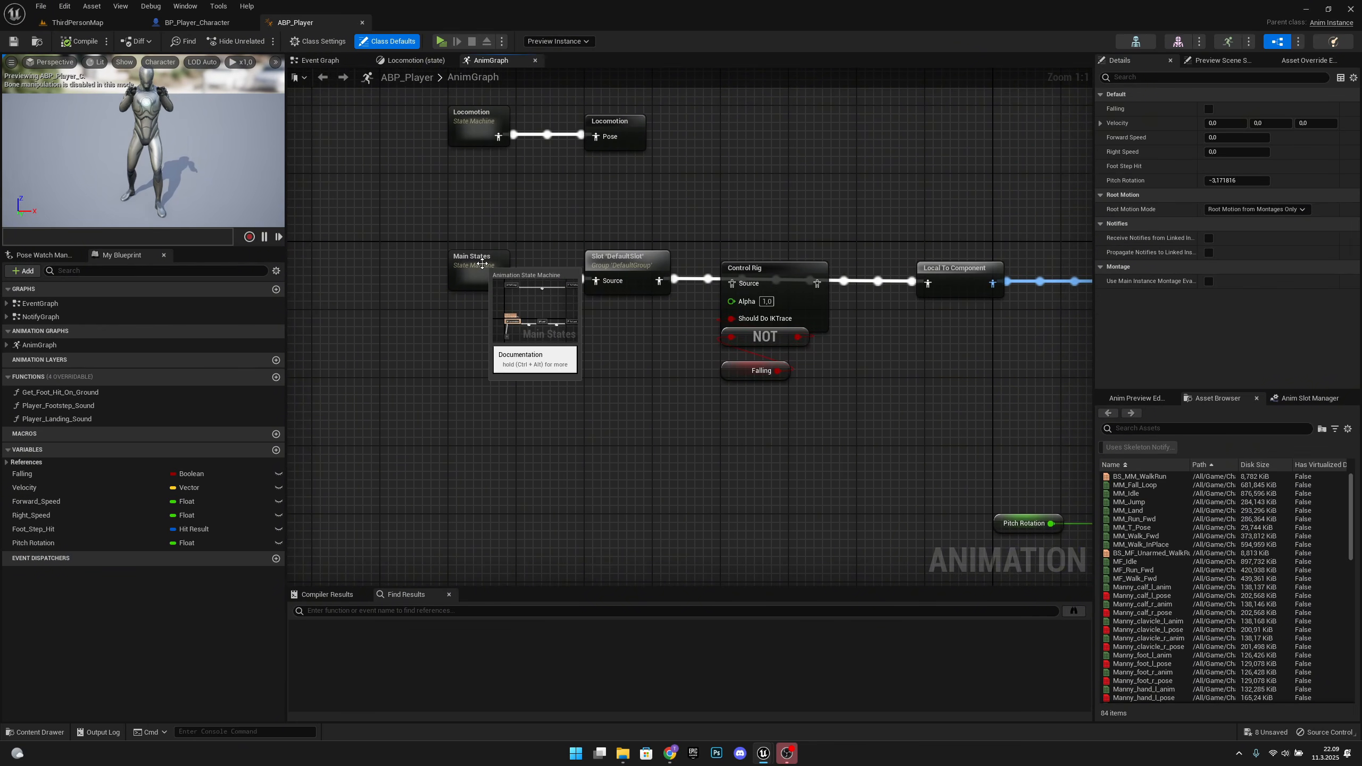
double_click(496, 274)
double_click(603, 385)
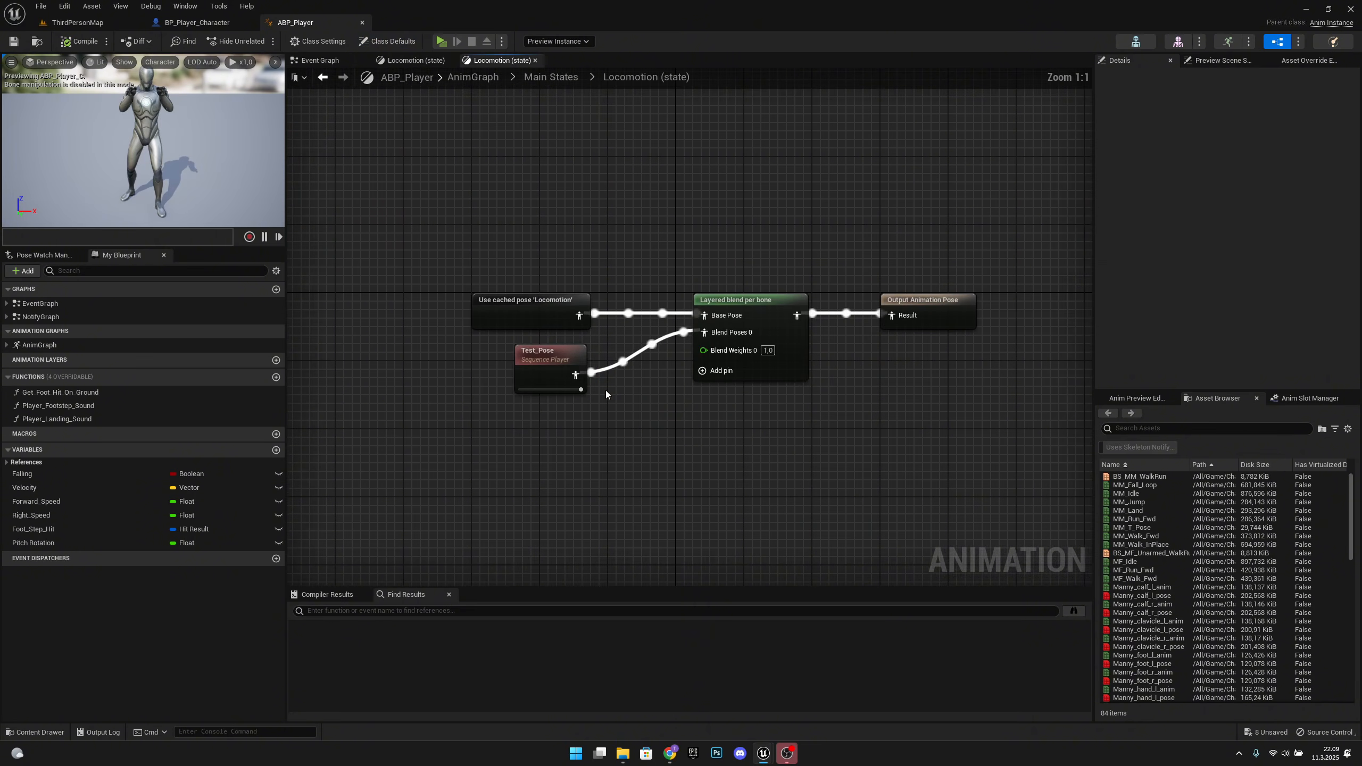
Replace the Test_Pose sequence with Flashlight_Idle_ in the Locomotion state, and compile and save the animation blueprint
left_click(564, 375)
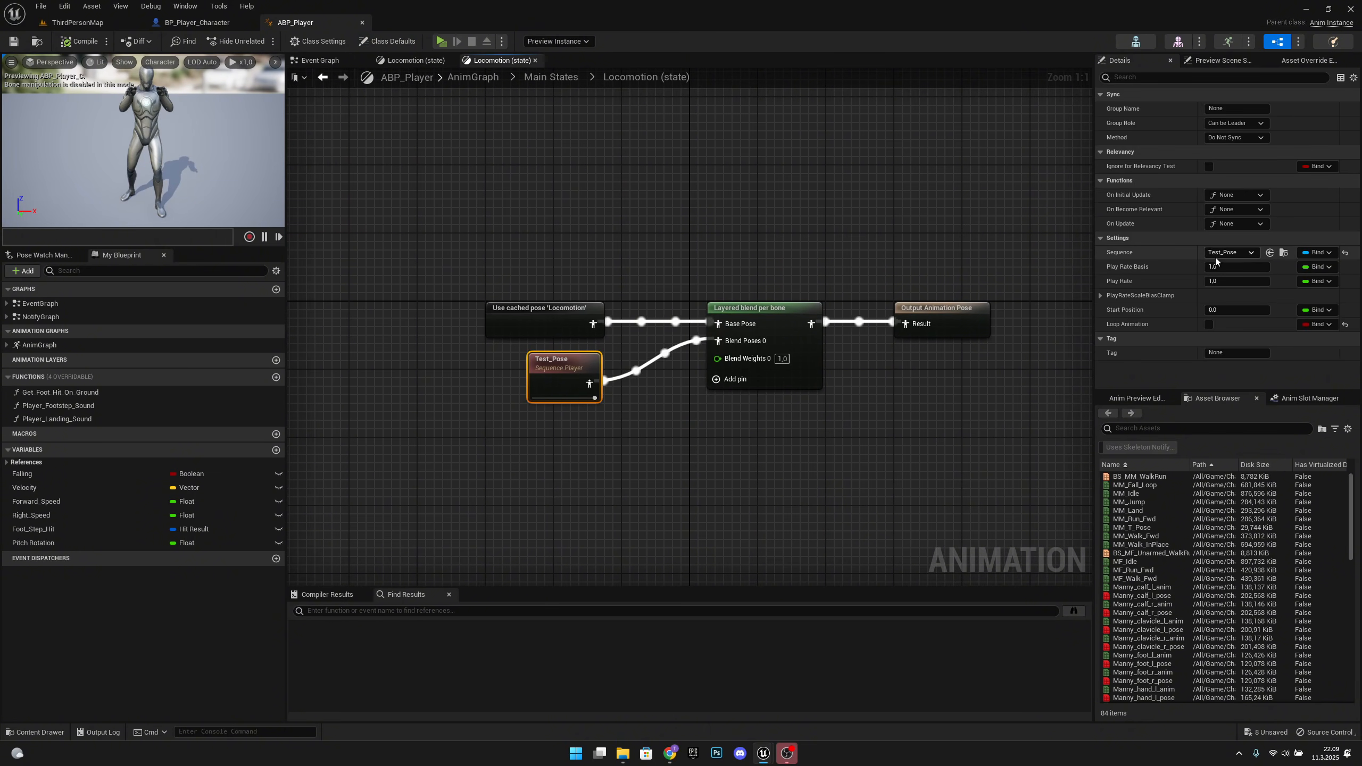
left_click(1231, 253)
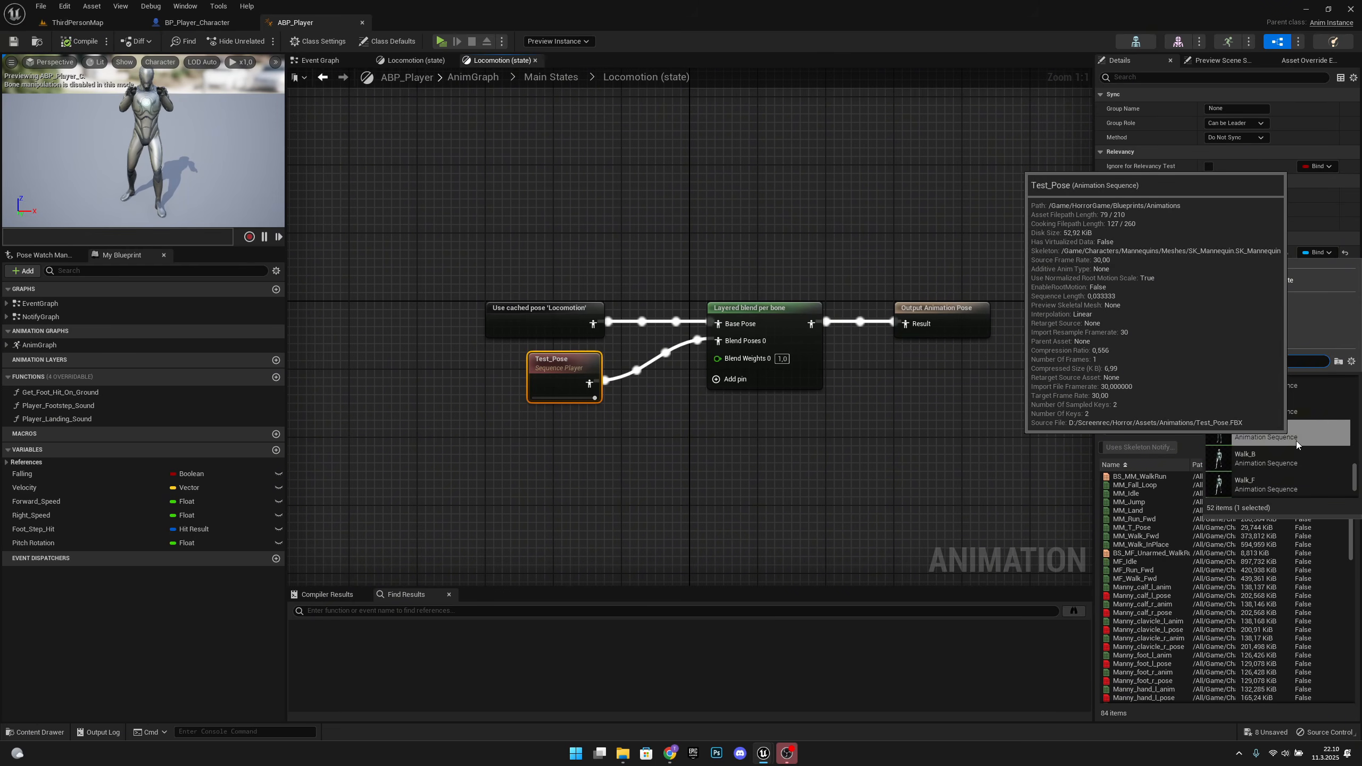
scroll(1297, 441, "down", 1)
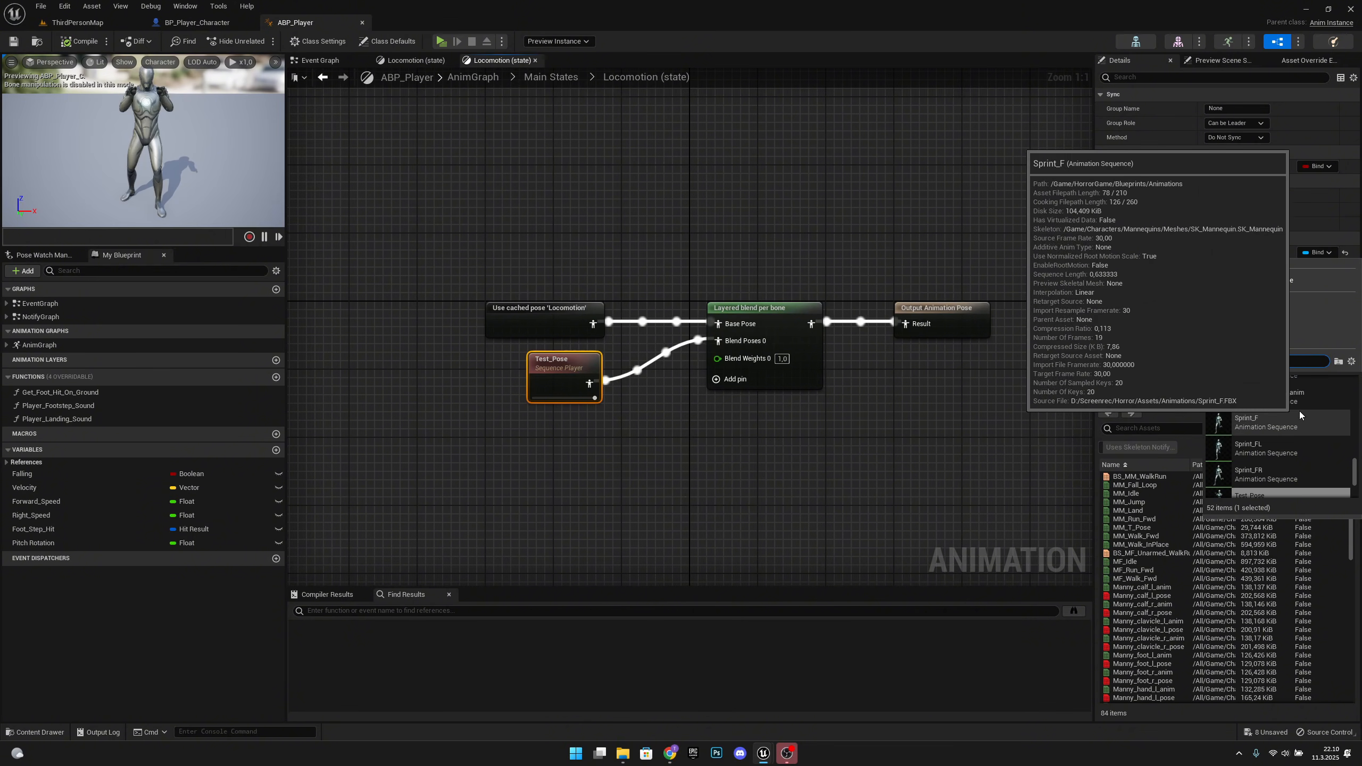
type("fla")
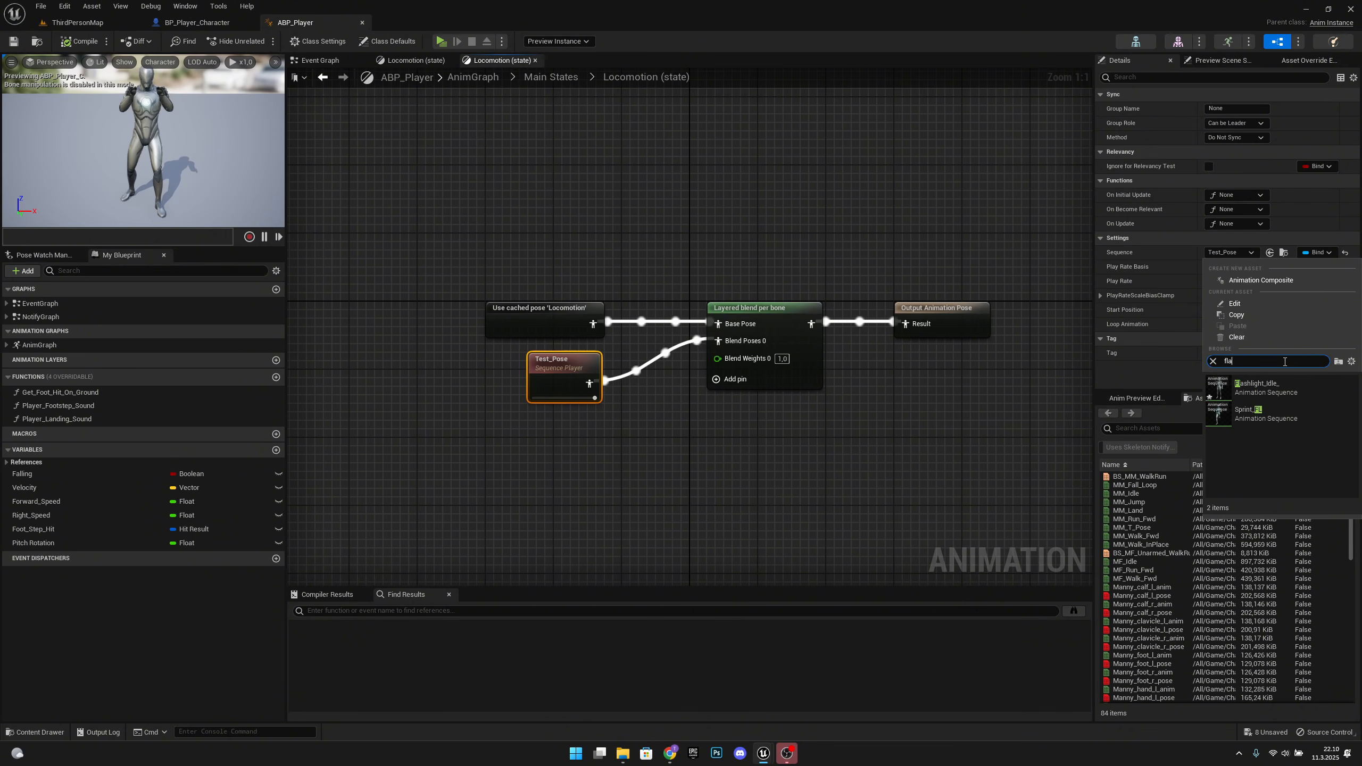
left_click(1297, 386)
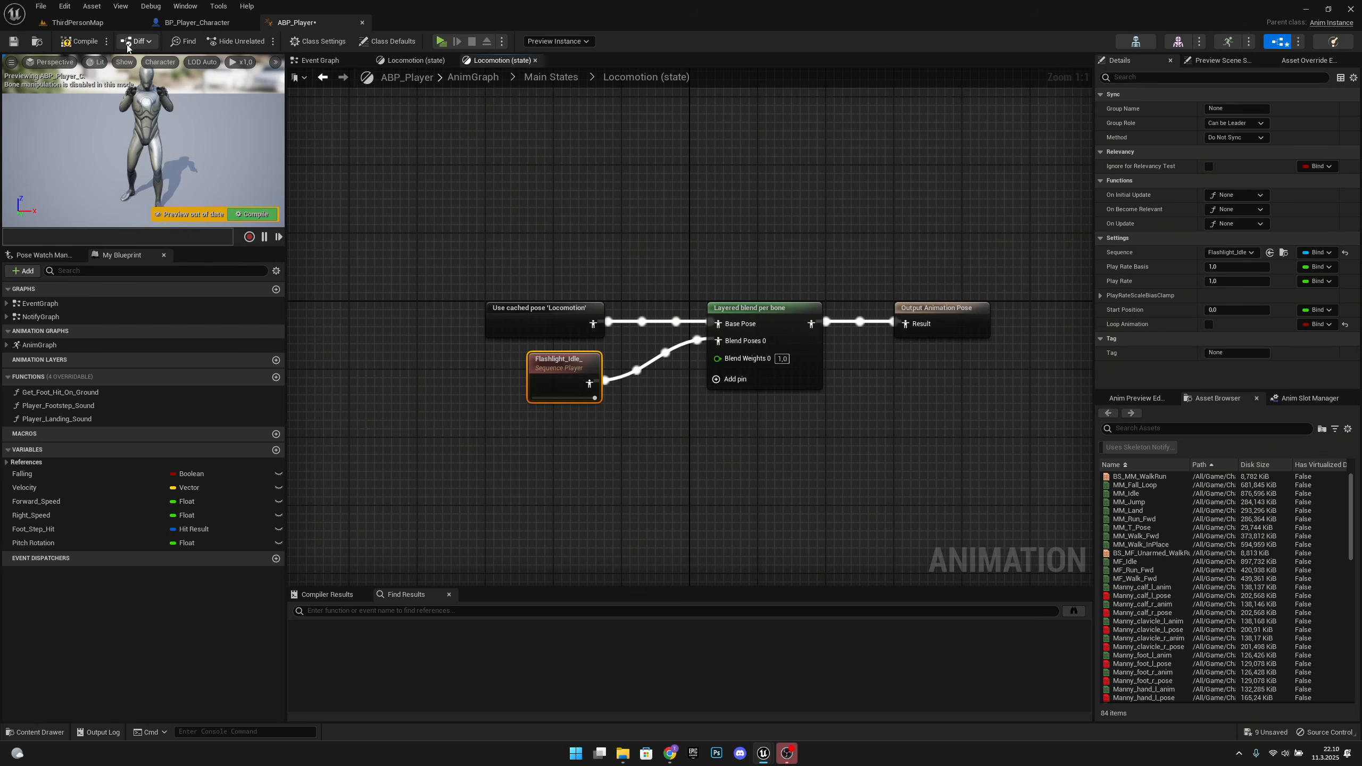
left_click(78, 41)
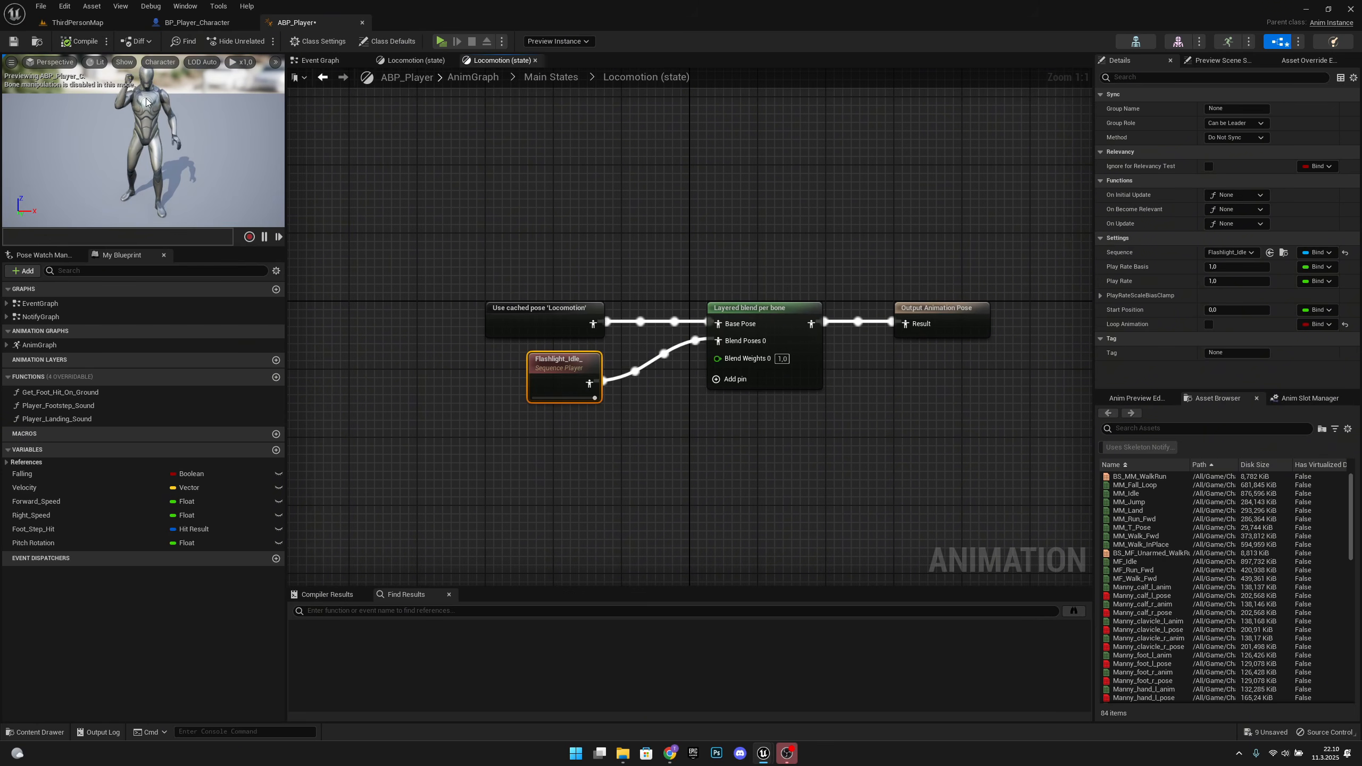
right_click_drag(147, 104, 214, 88)
mouse_move(161, 145)
right_mouse_down()
mouse_move(101, 142)
mouse_move(161, 144)
right_mouse_up()
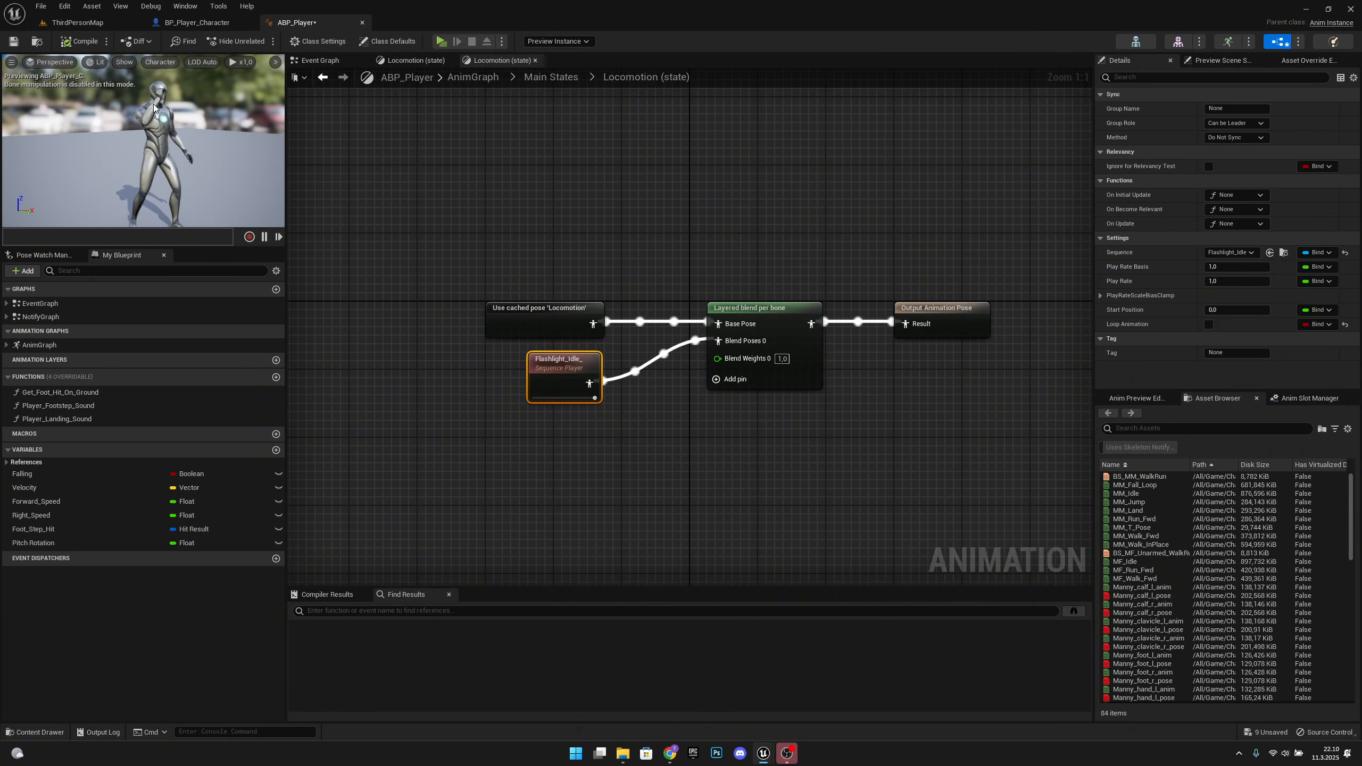
left_click(15, 43)
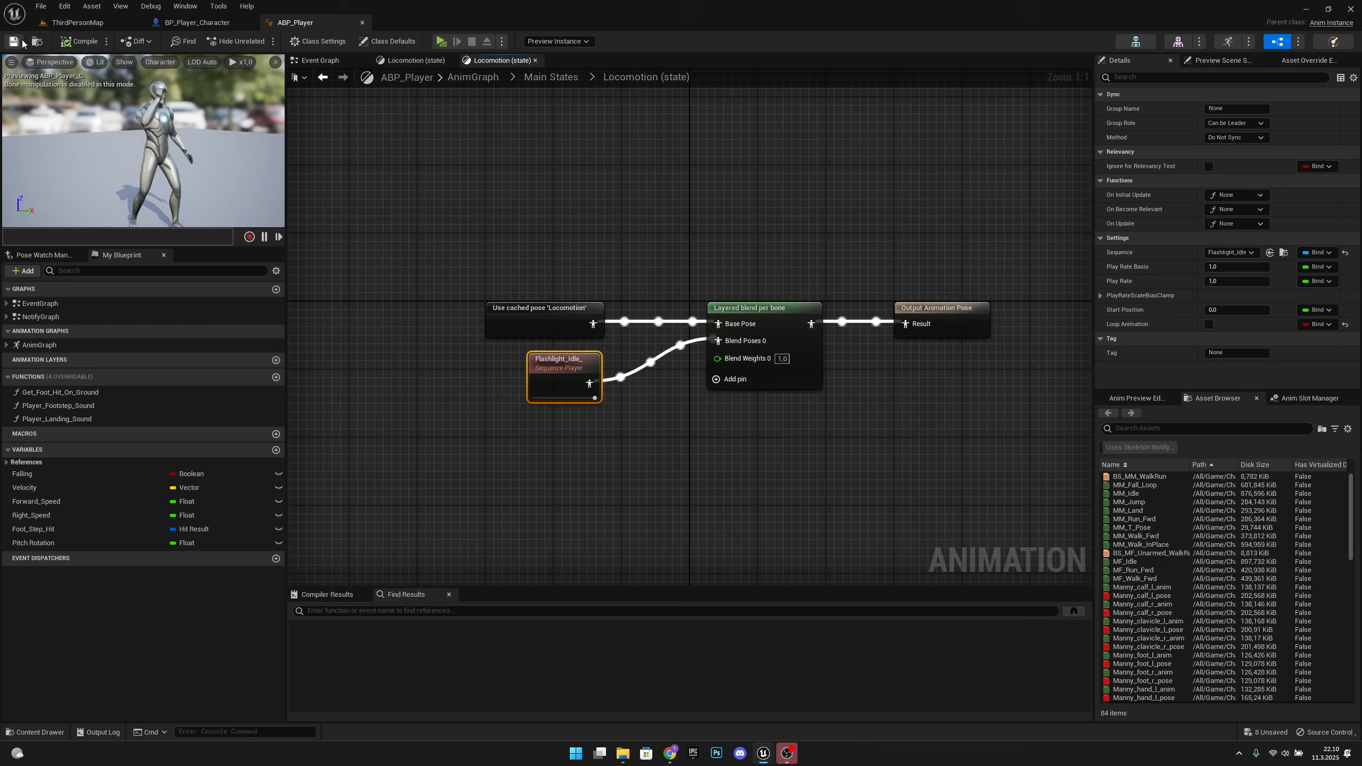
Open the SK_Mannequin skeleton and preview the Flashlight_Idle_ animation, held at frame 11
left_click(1135, 43)
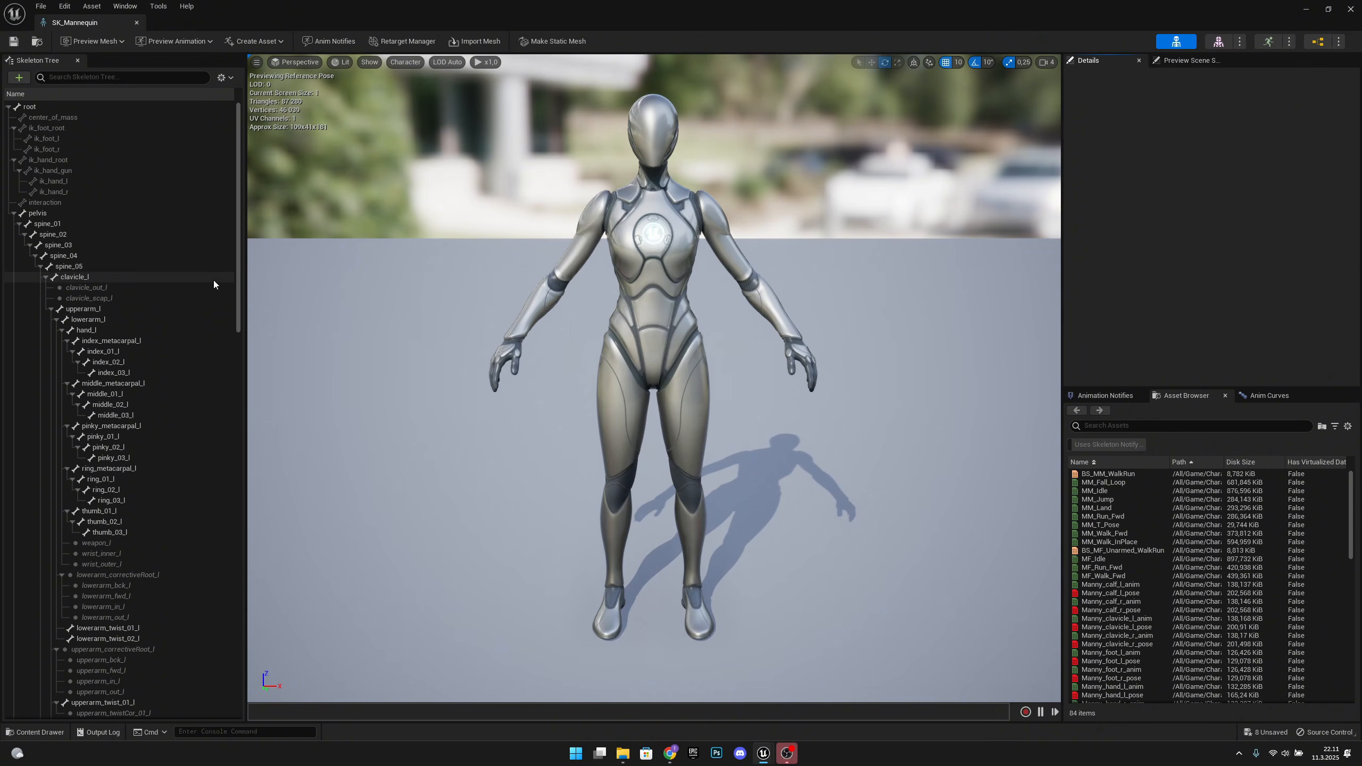
left_click(196, 42)
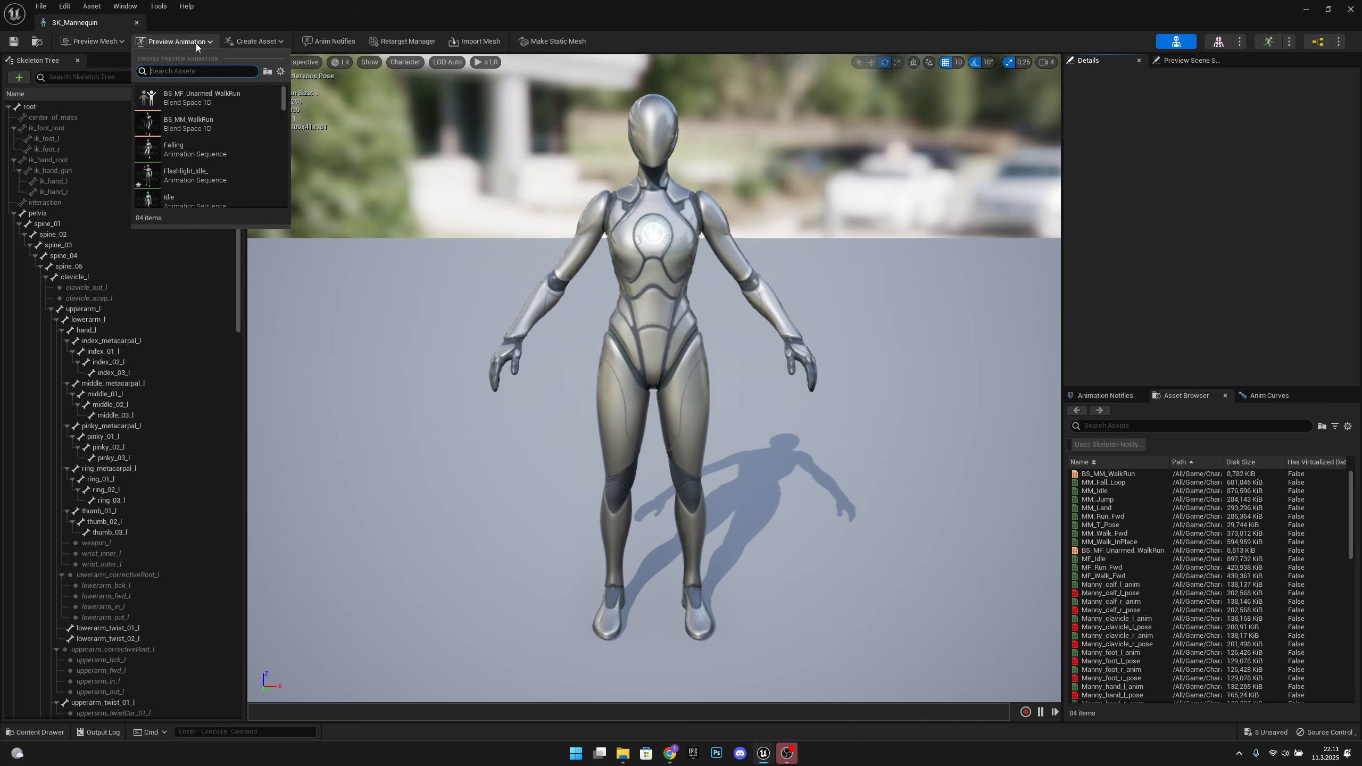
left_click(219, 172)
key("a")
right_click_drag(532, 350, 643, 306)
left_click(482, 720)
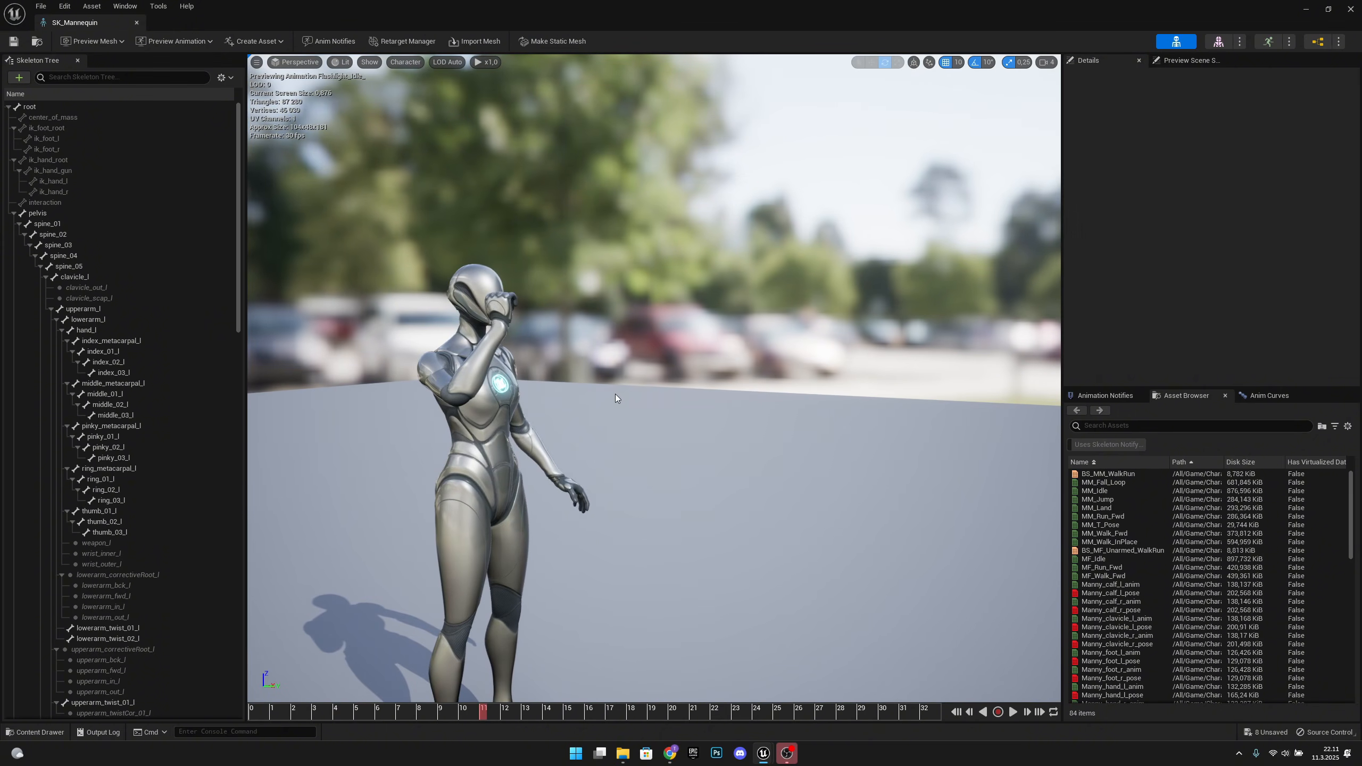
Add a socket to the hand_r bone and name it Flashlight
key("w")
mouse_move(617, 399)
right_mouse_down()
mouse_move(386, 380)
mouse_move(609, 394)
right_mouse_up()
key("d")
scroll(136, 454, "down", 5)
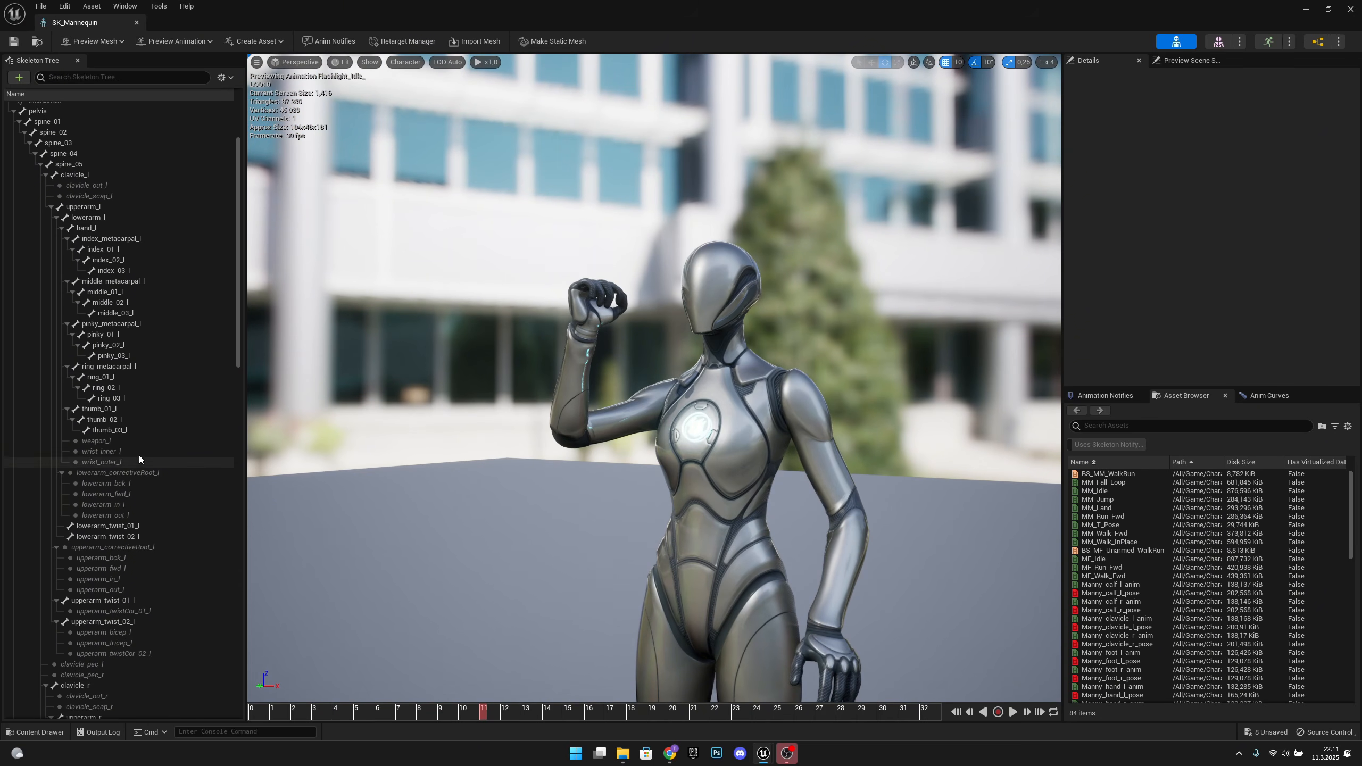
scroll(134, 462, "down", 2)
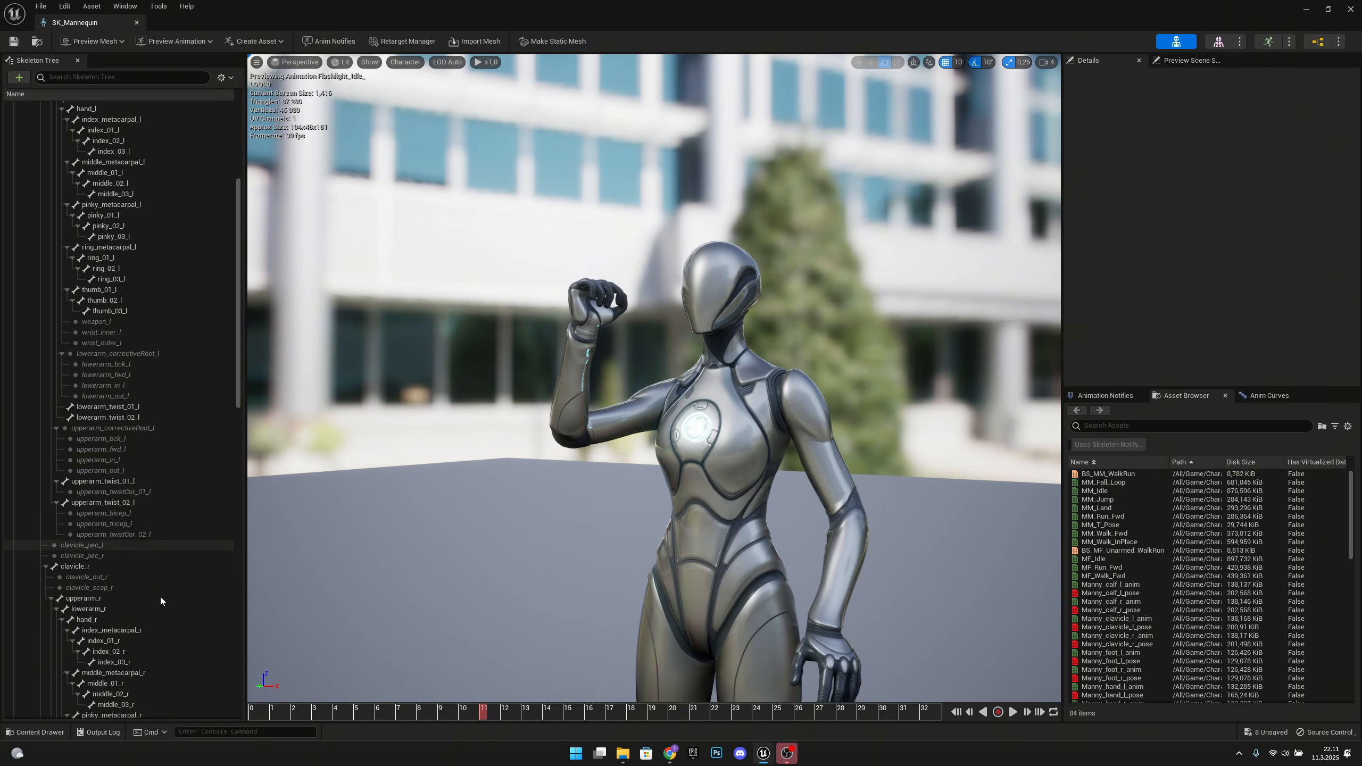
left_click(102, 621)
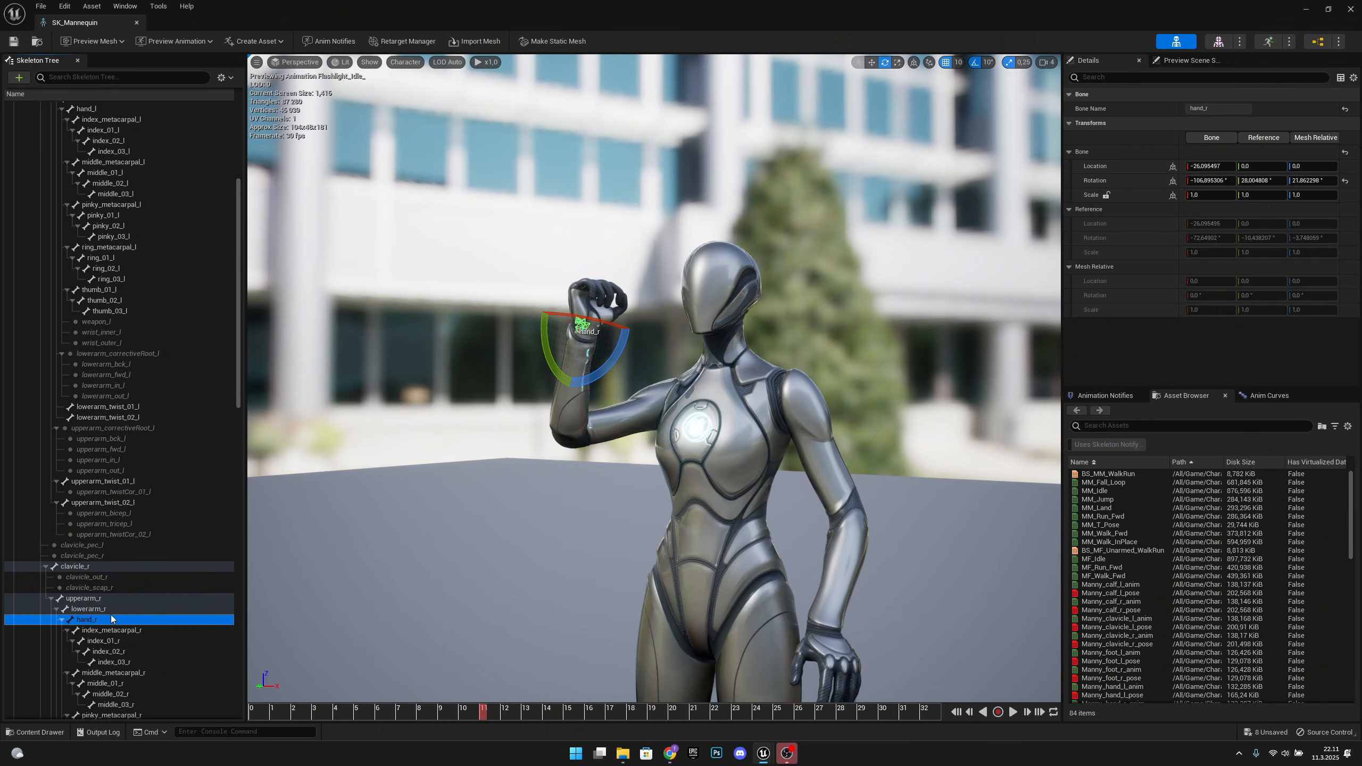
right_click(90, 622)
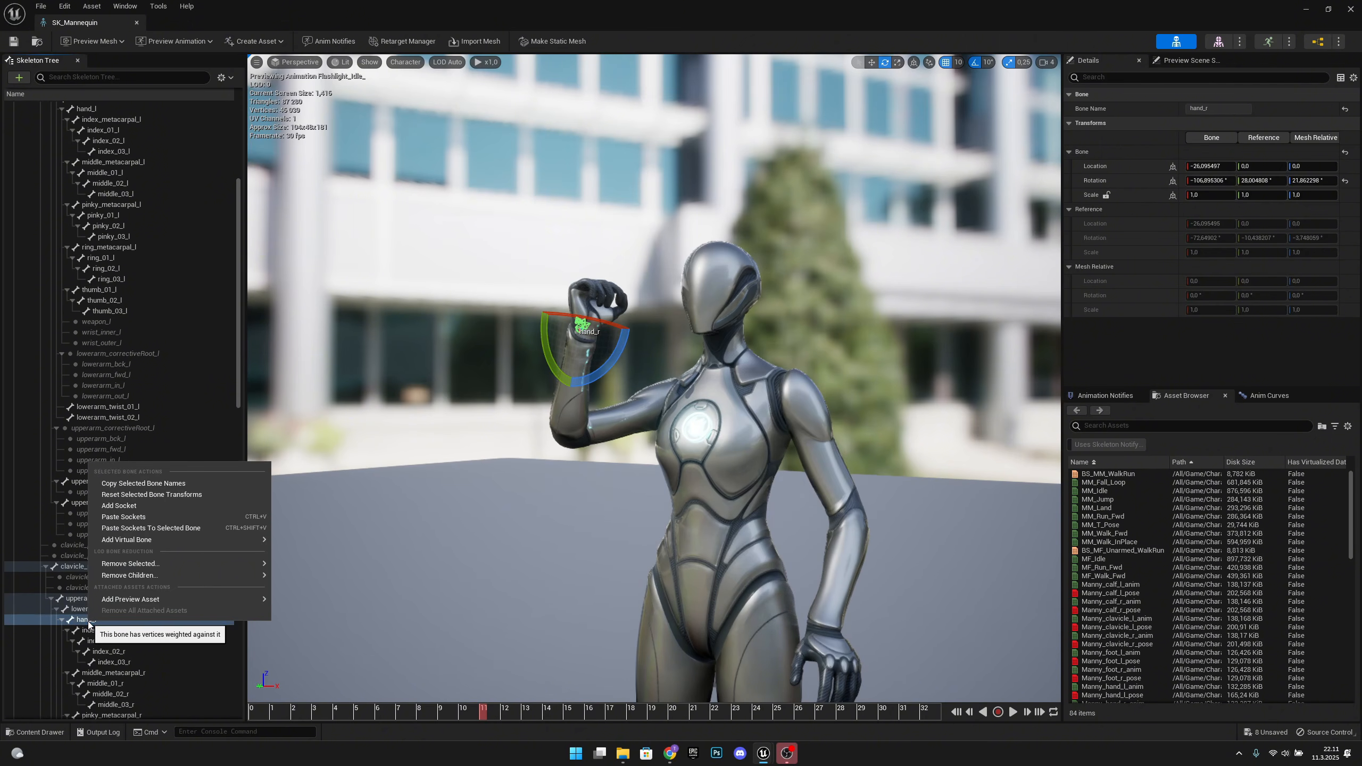
left_click(144, 505)
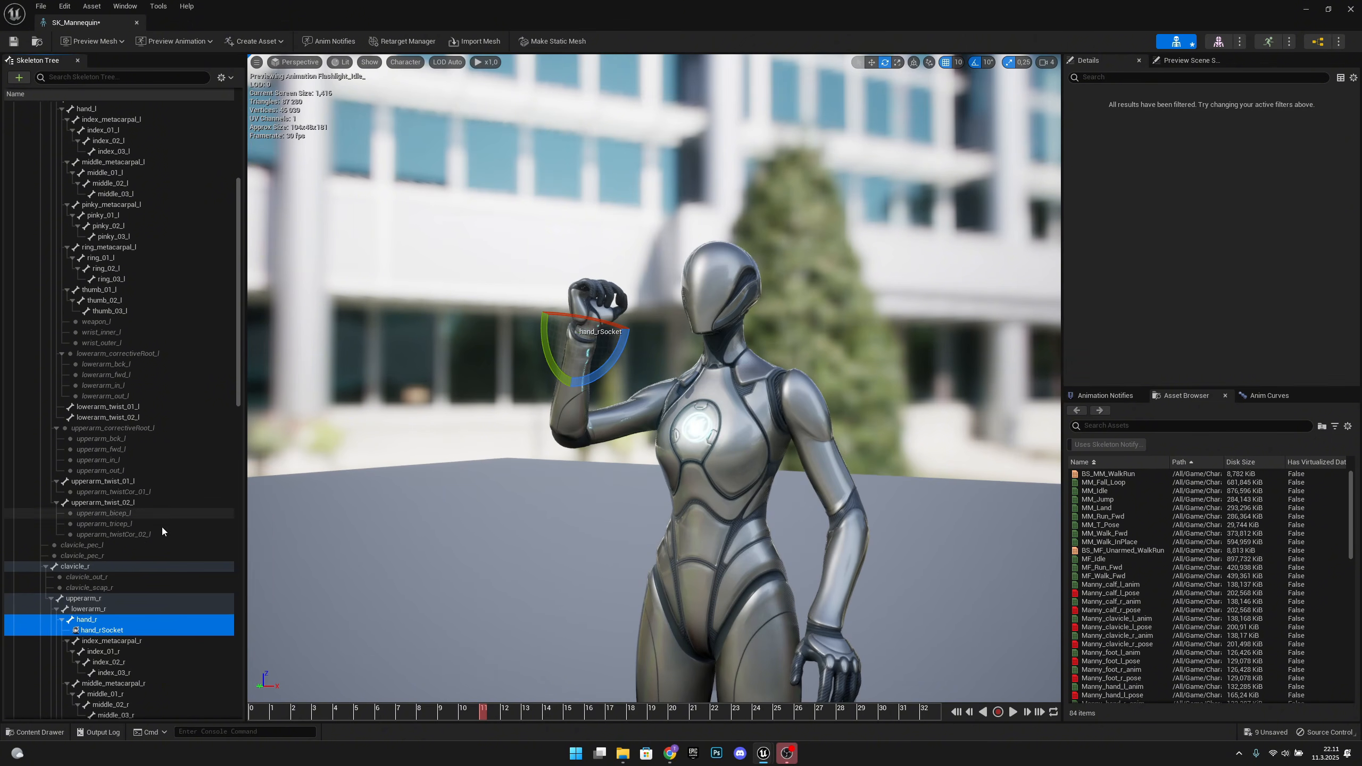
double_click(119, 629)
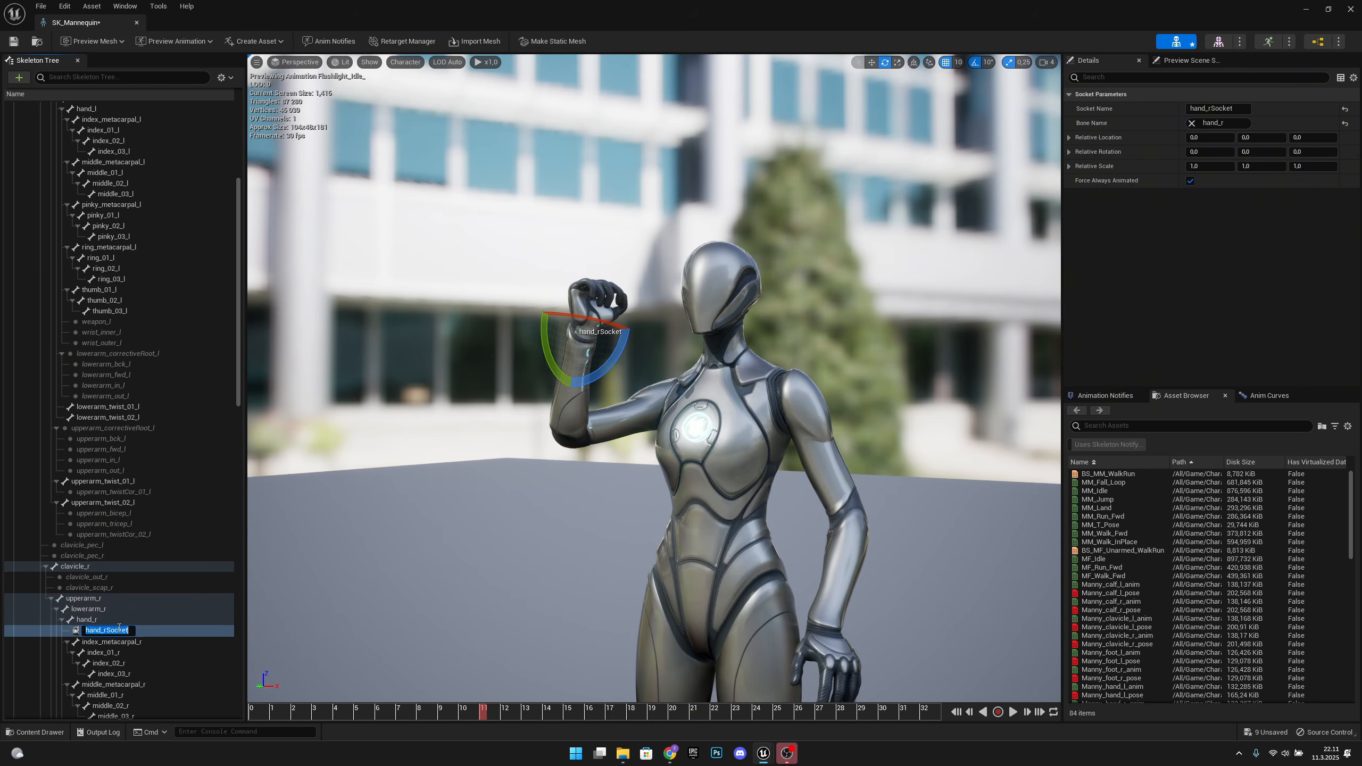
type("Flashlight")
key("Return")
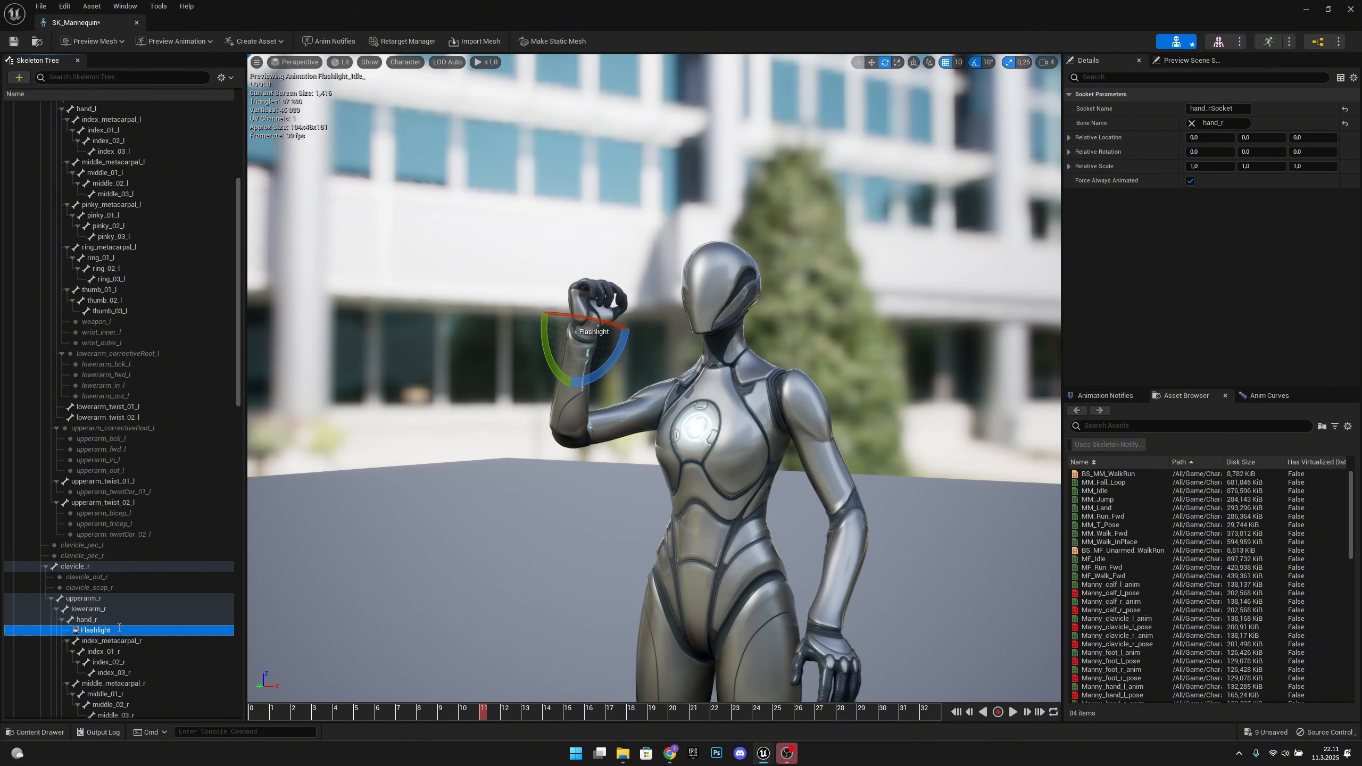
Add the FlashLight static mesh as a preview asset on the Flashlight socket
right_click_drag(664, 495, 472, 469)
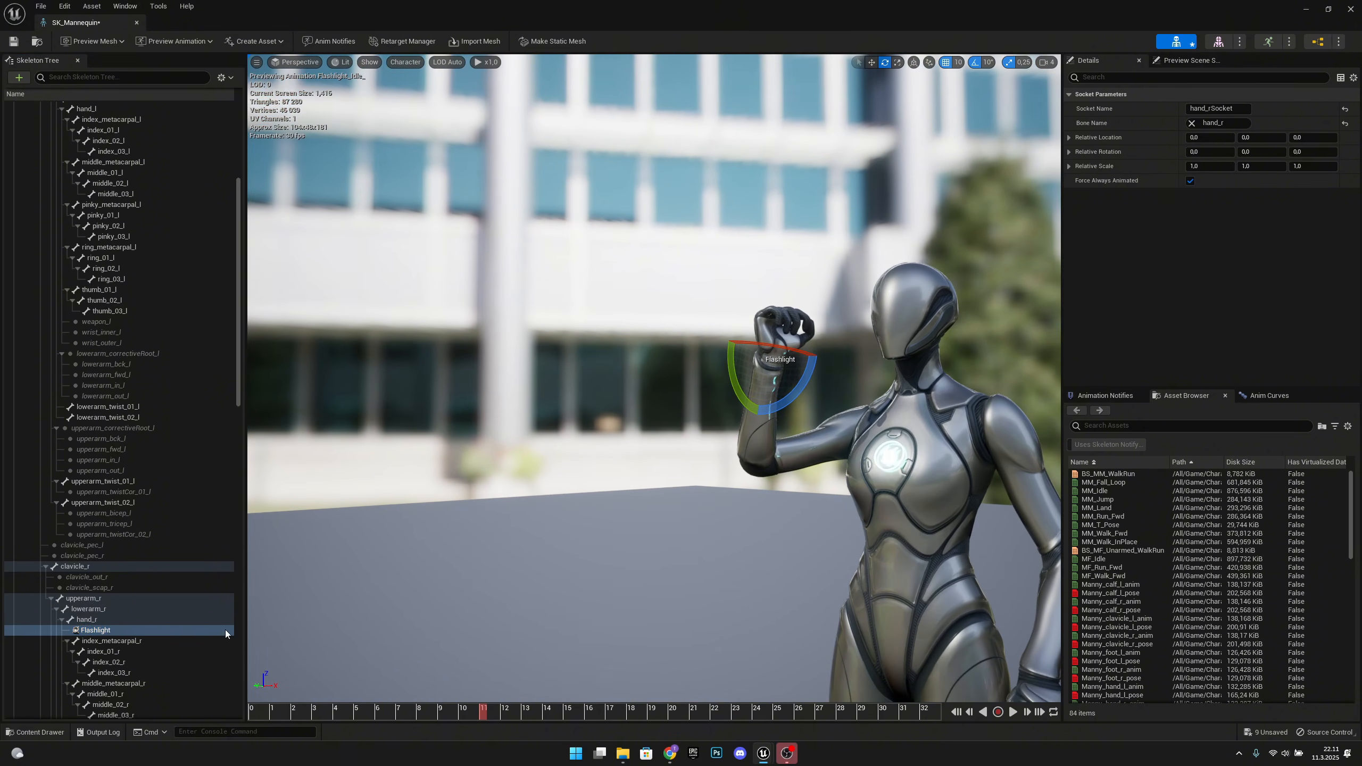
right_click(99, 629)
mouse_move(137, 608)
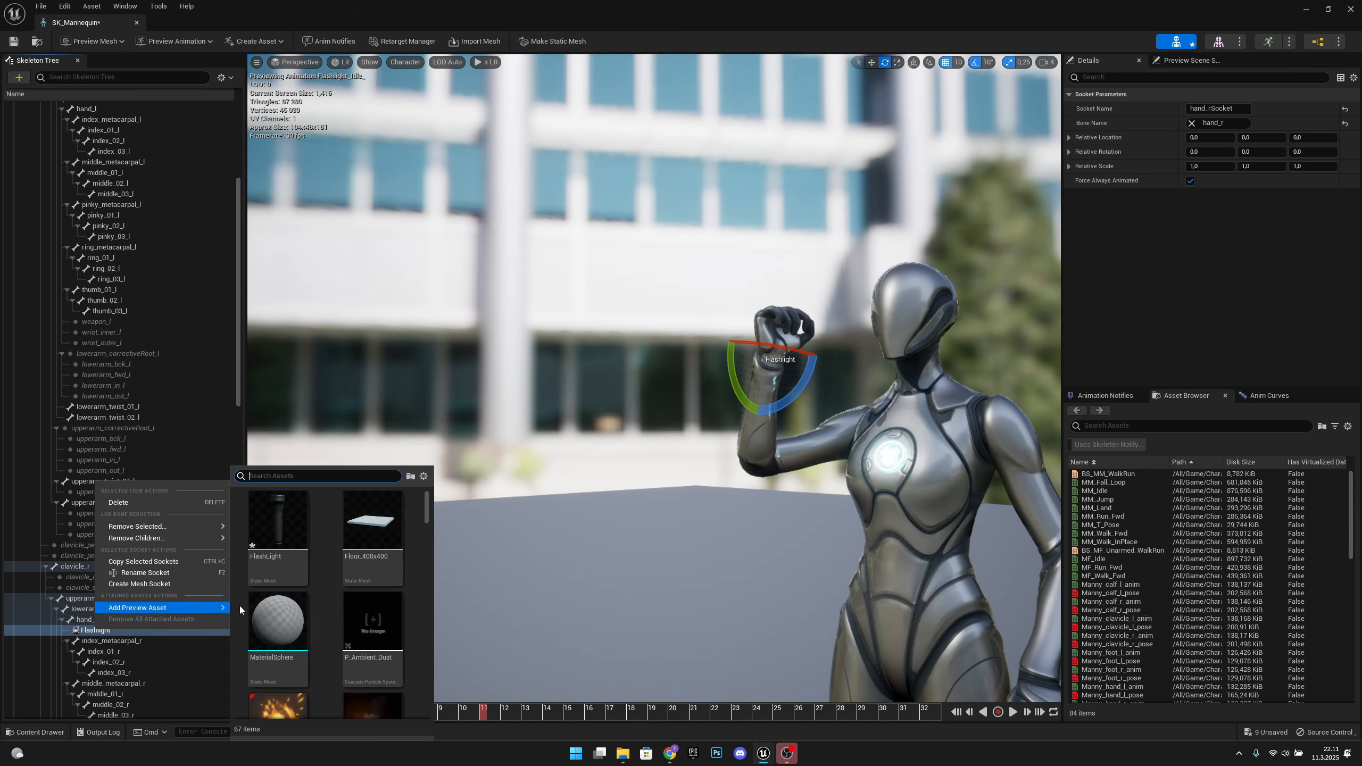
left_click(277, 528)
right_click_drag(718, 491, 670, 480)
Lower the viewport camera speed and frame the right hand with the flashlight up close
left_click(1046, 62)
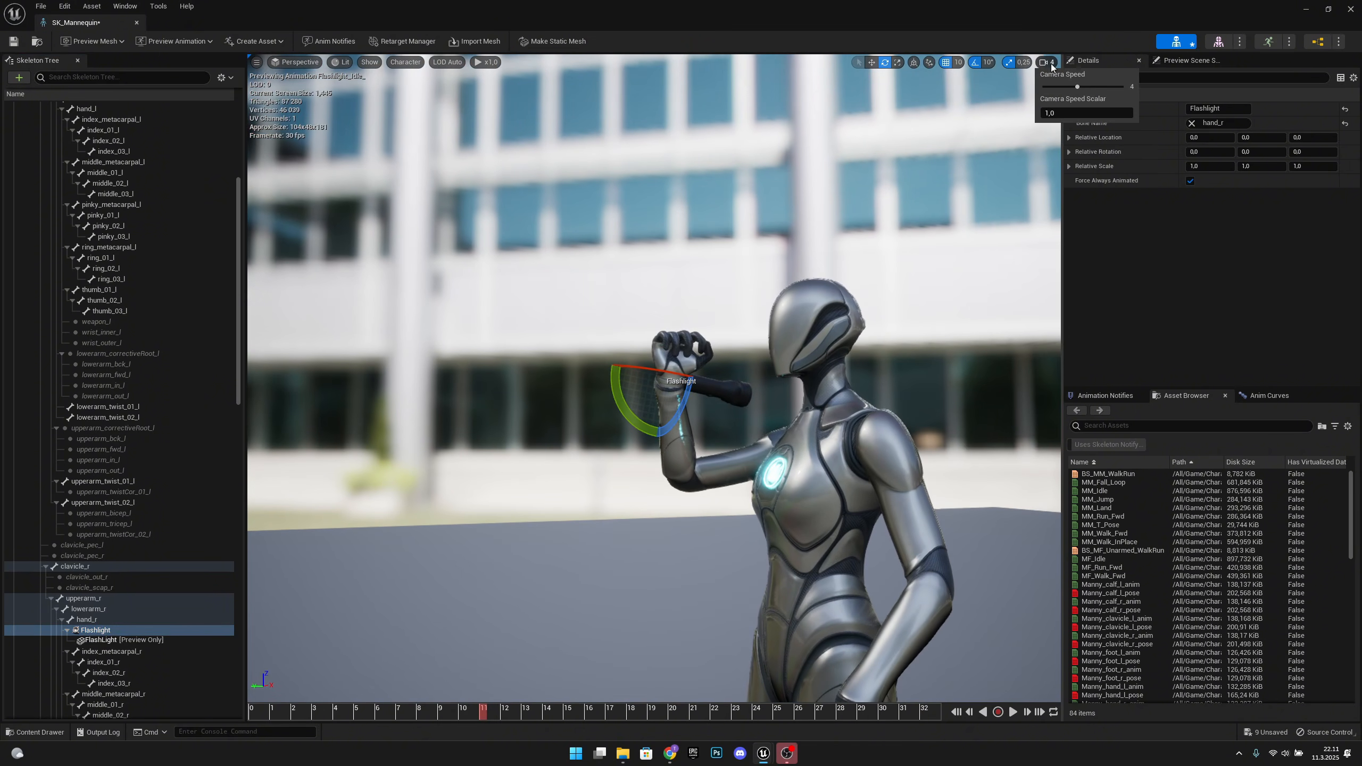
left_click_drag(1078, 86, 1055, 86)
right_click_drag(943, 212, 894, 256)
right_click_drag(802, 308, 789, 297)
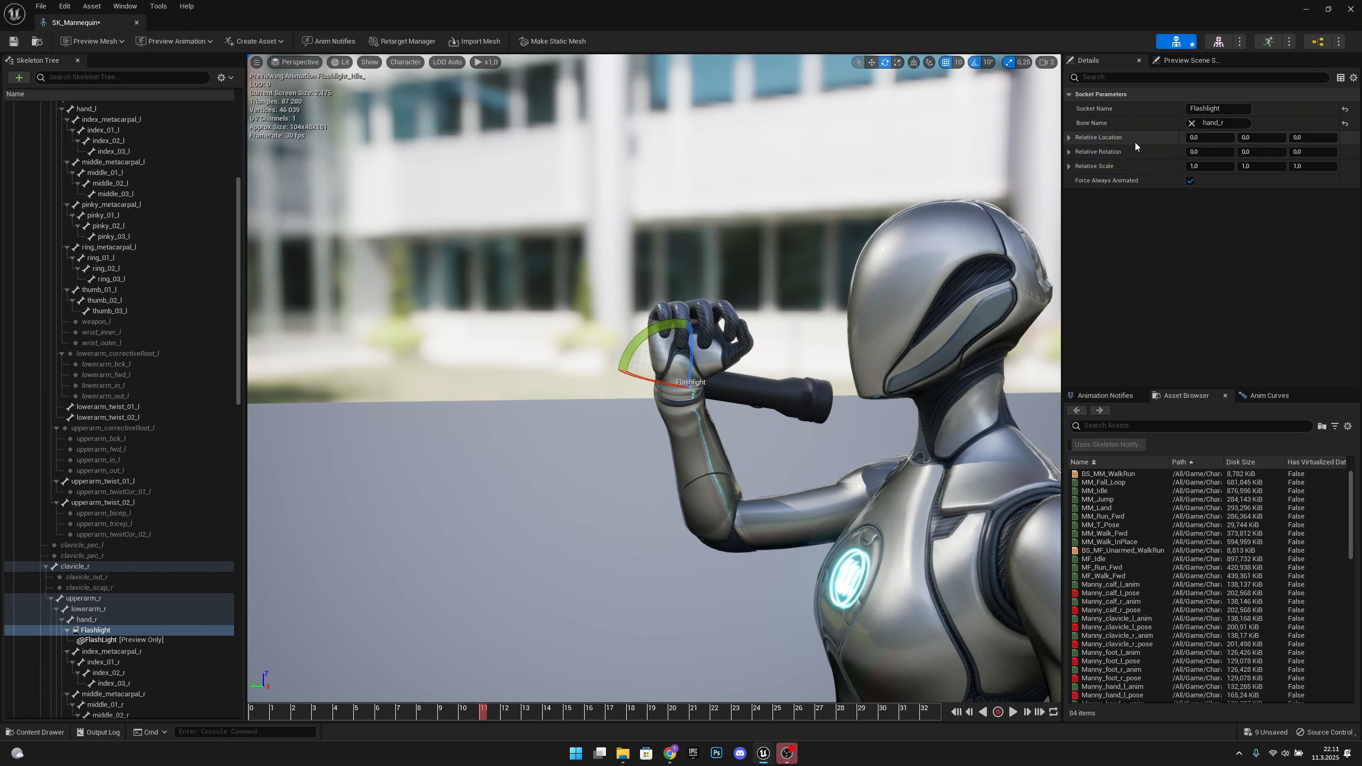
left_click(1189, 138)
type("-24")
key("Return")
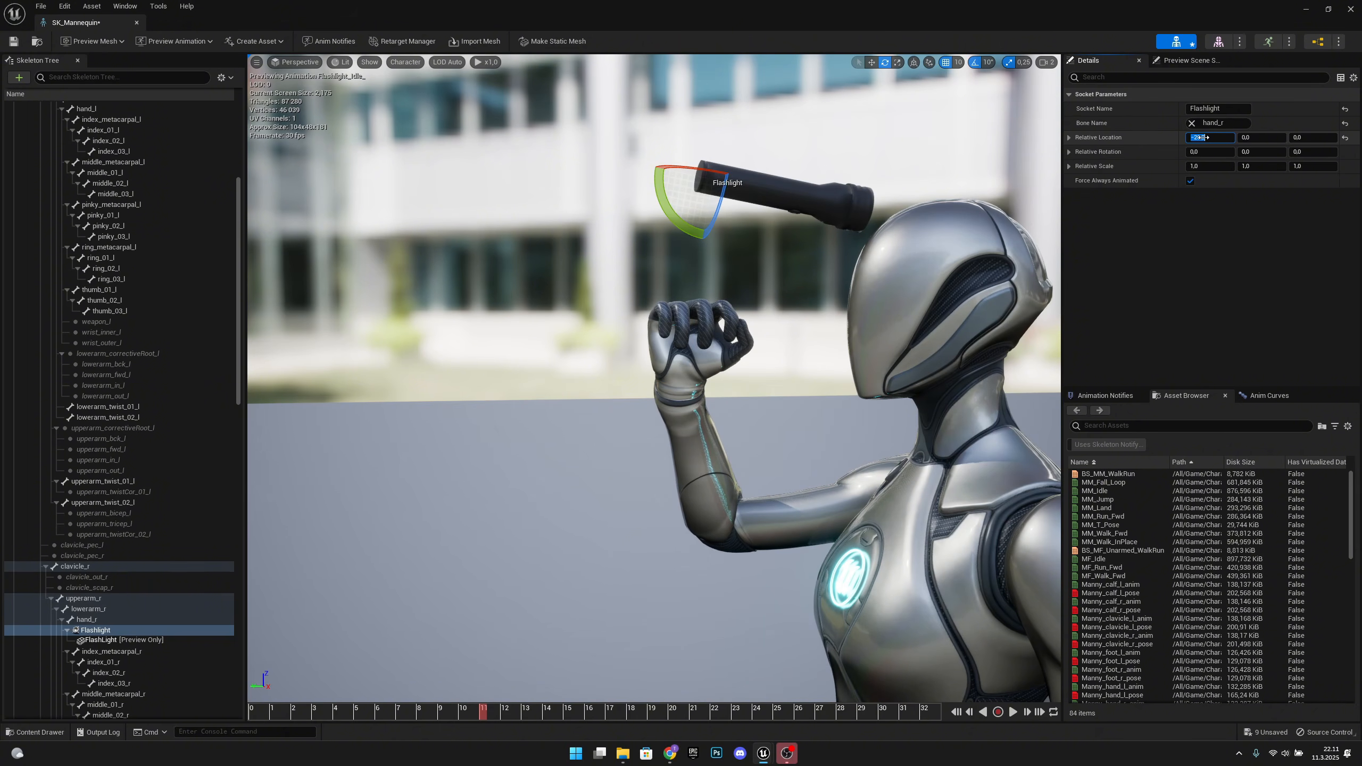
left_click(1176, 244)
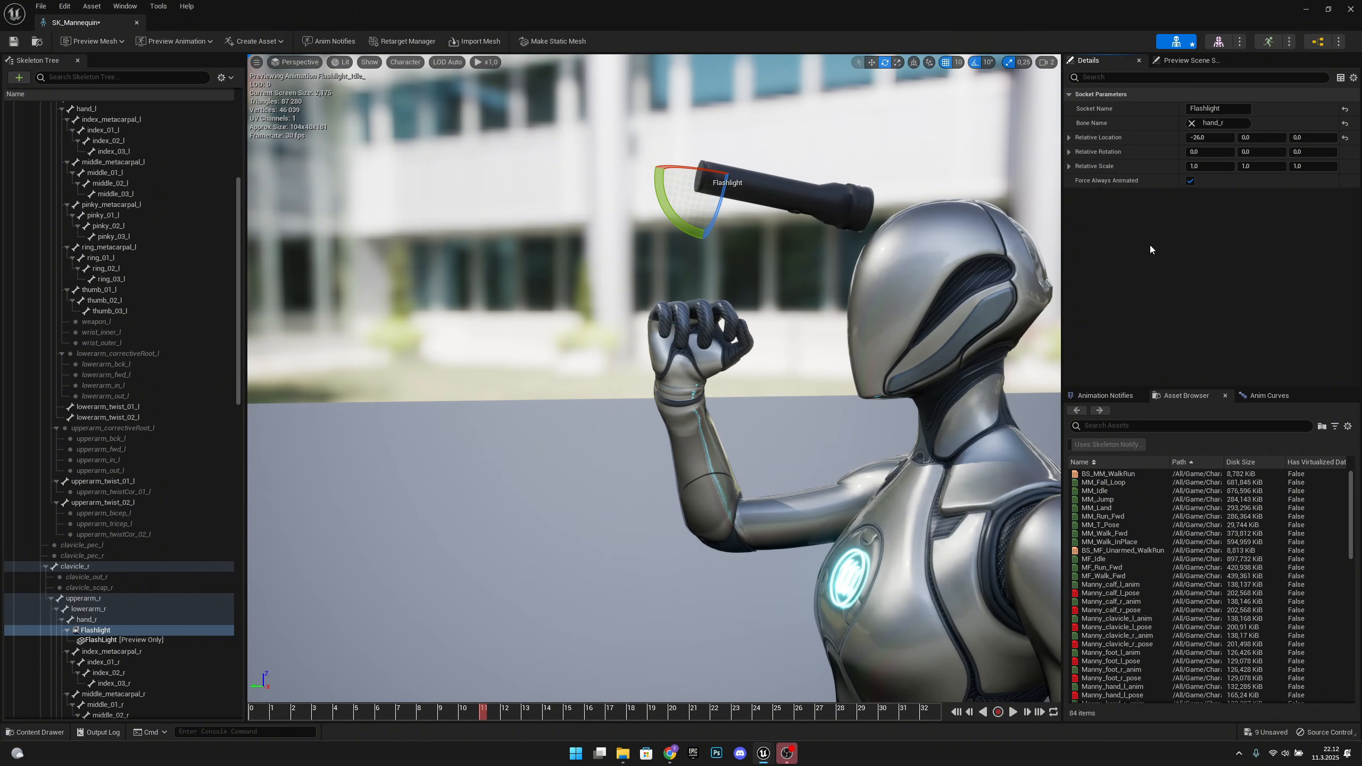
Set the Flashlight socket's relative location to X -8.3, Y 3.0 and Z 9.15
left_click(1215, 138)
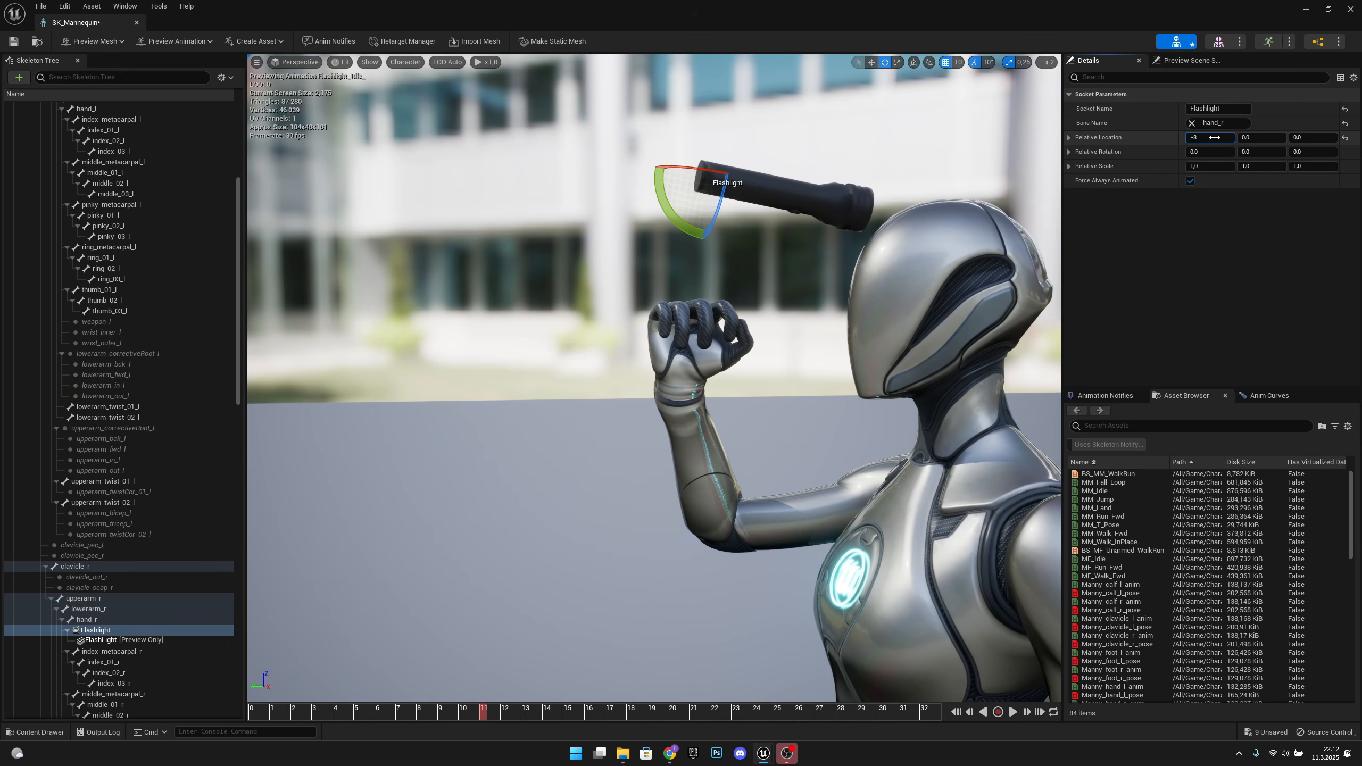
key("Return")
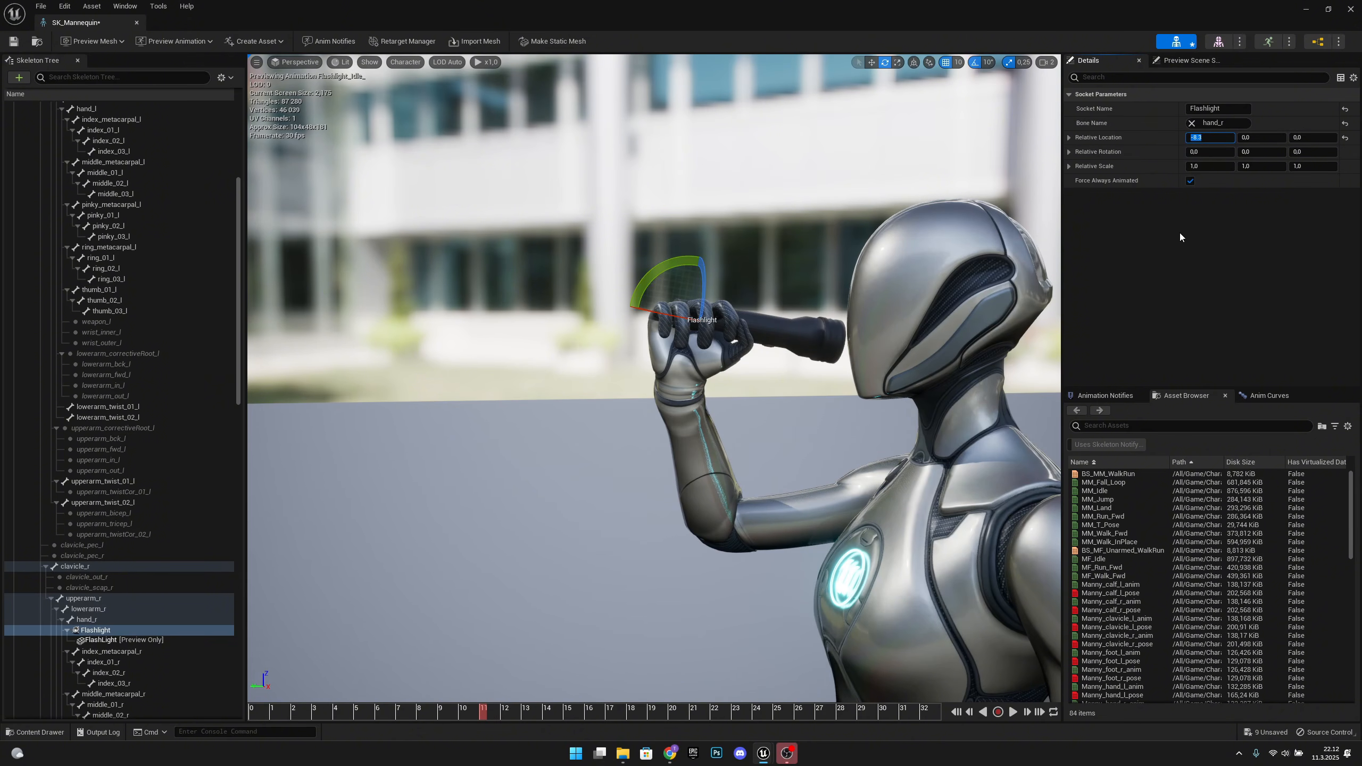
left_click(1269, 137)
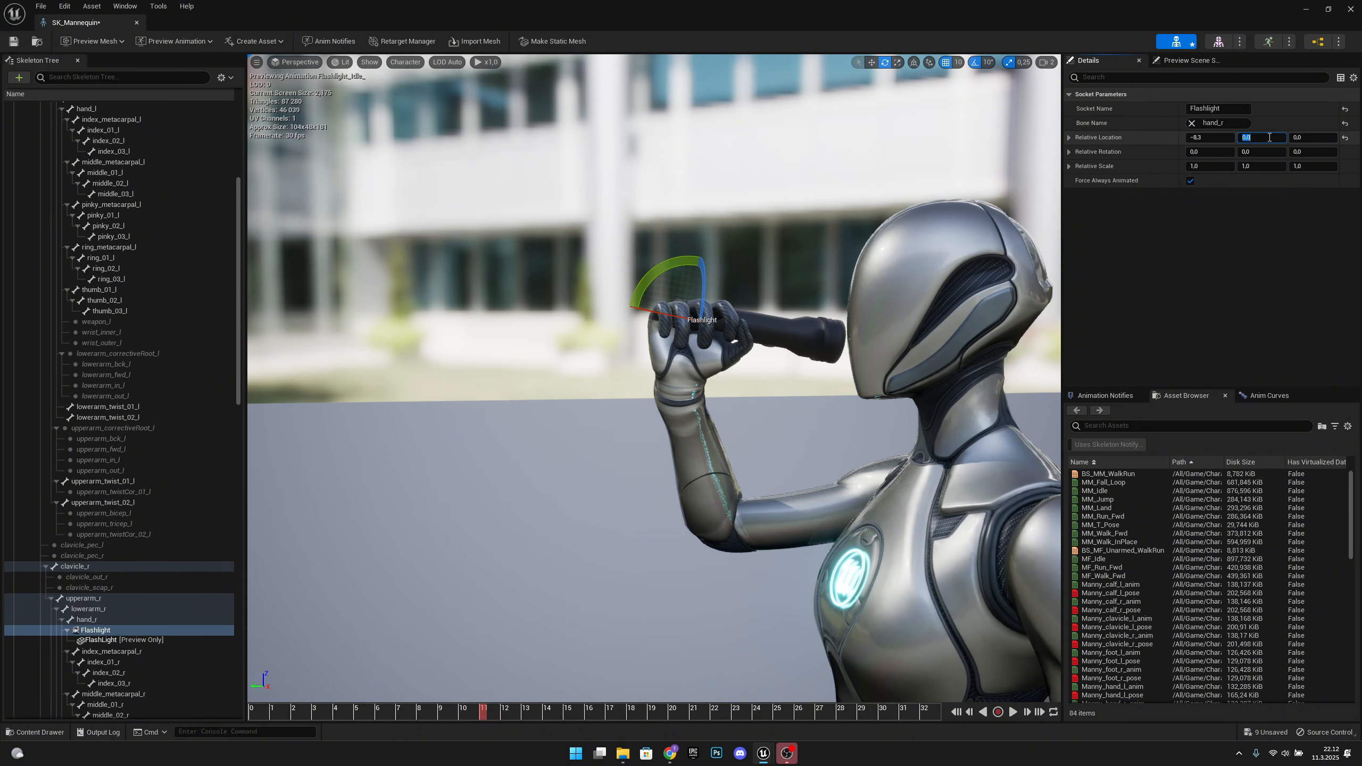
type("3")
key("Return")
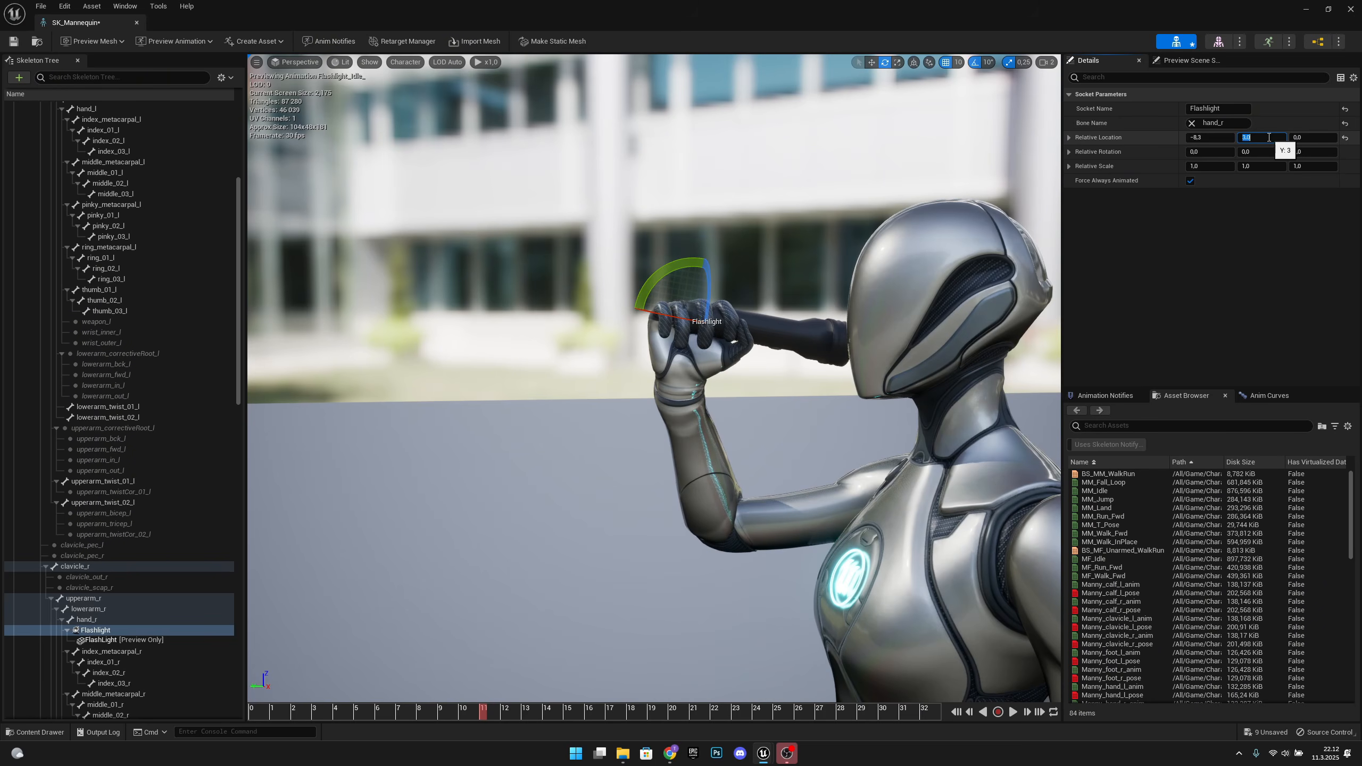
left_click(1323, 138)
key("Return")
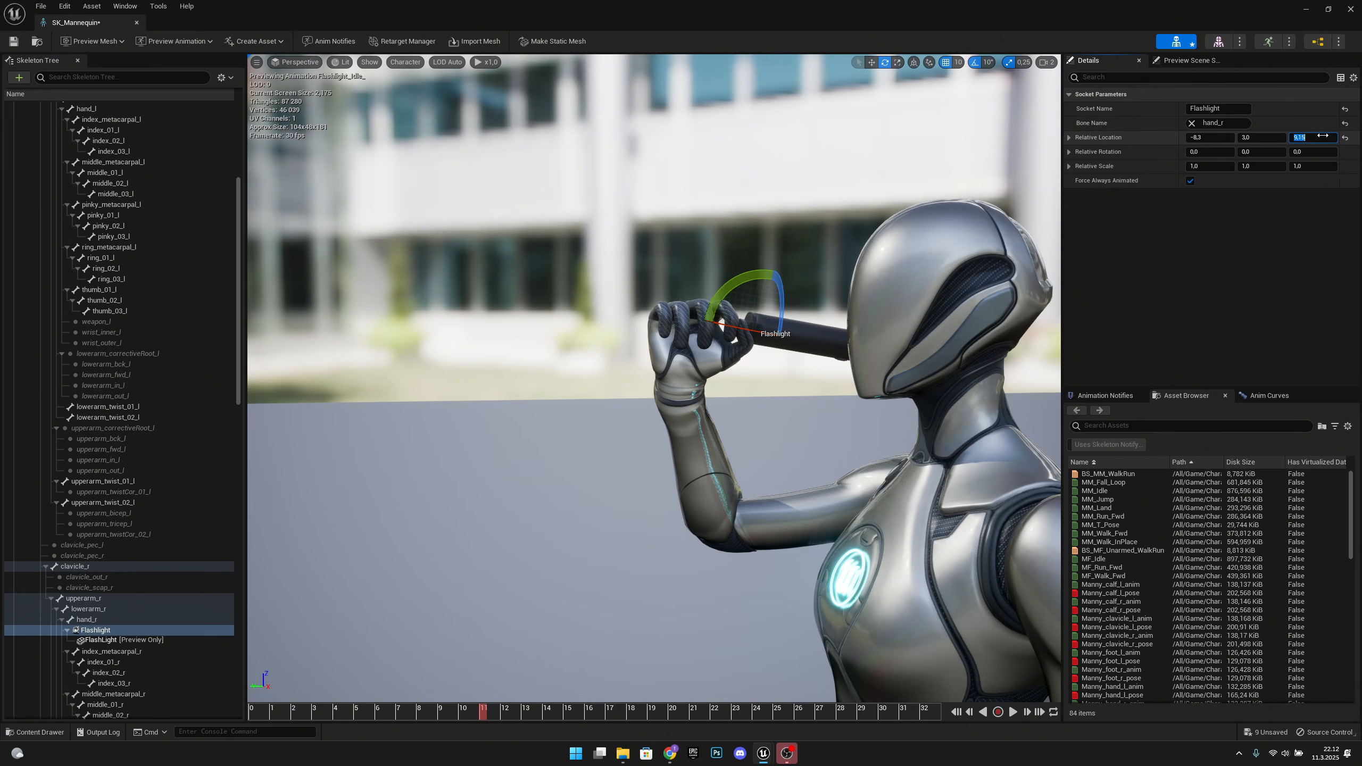
Set the Flashlight socket's relative rotation to 180, -10 and -180 degrees
left_click(1216, 153)
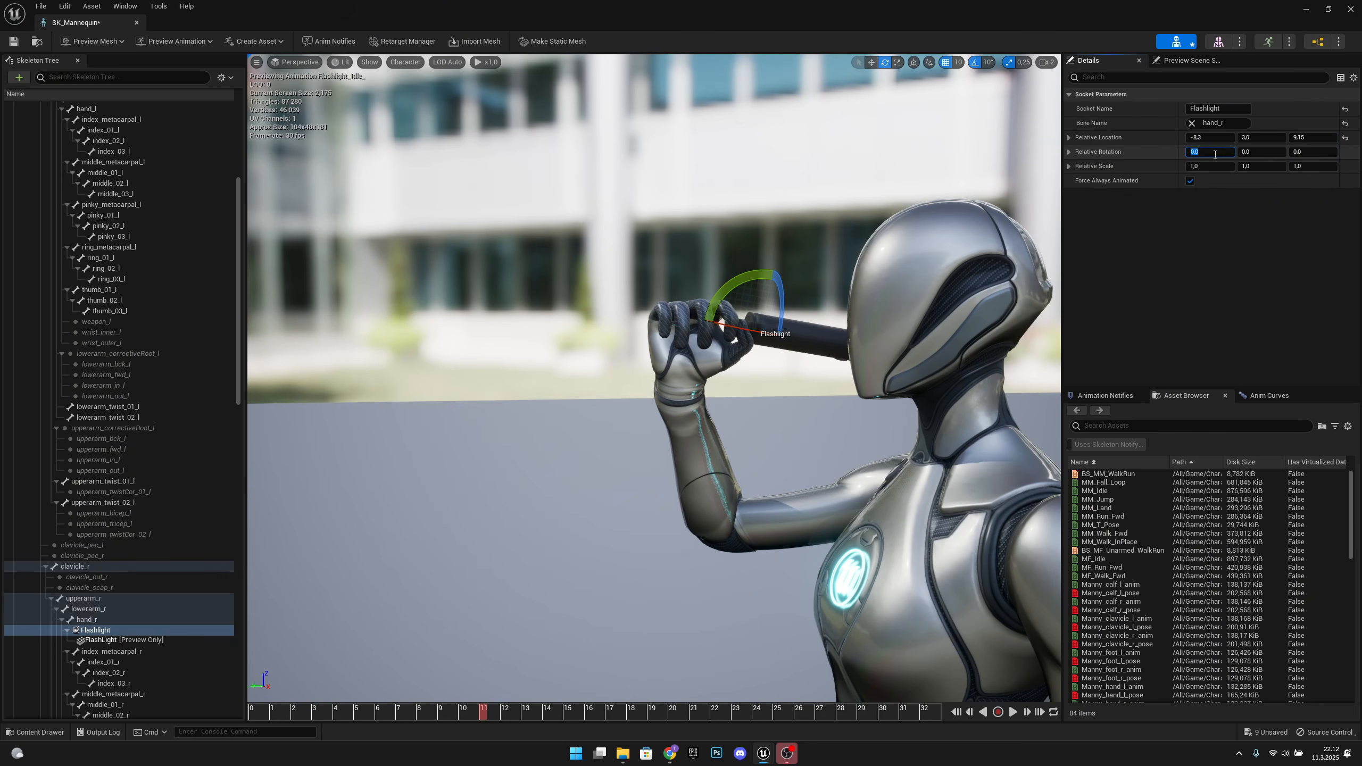
type("180")
key("Return")
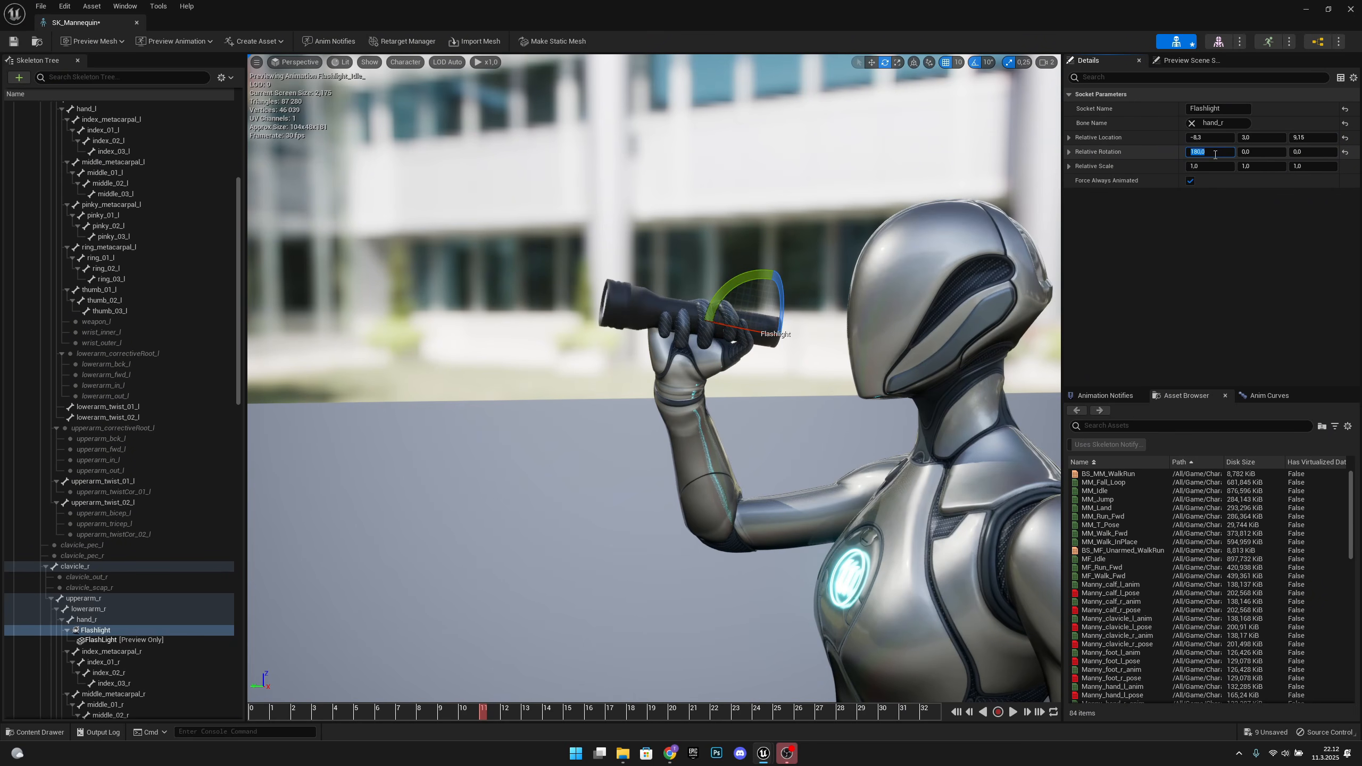
left_click(1272, 153)
type("-10")
key("Return")
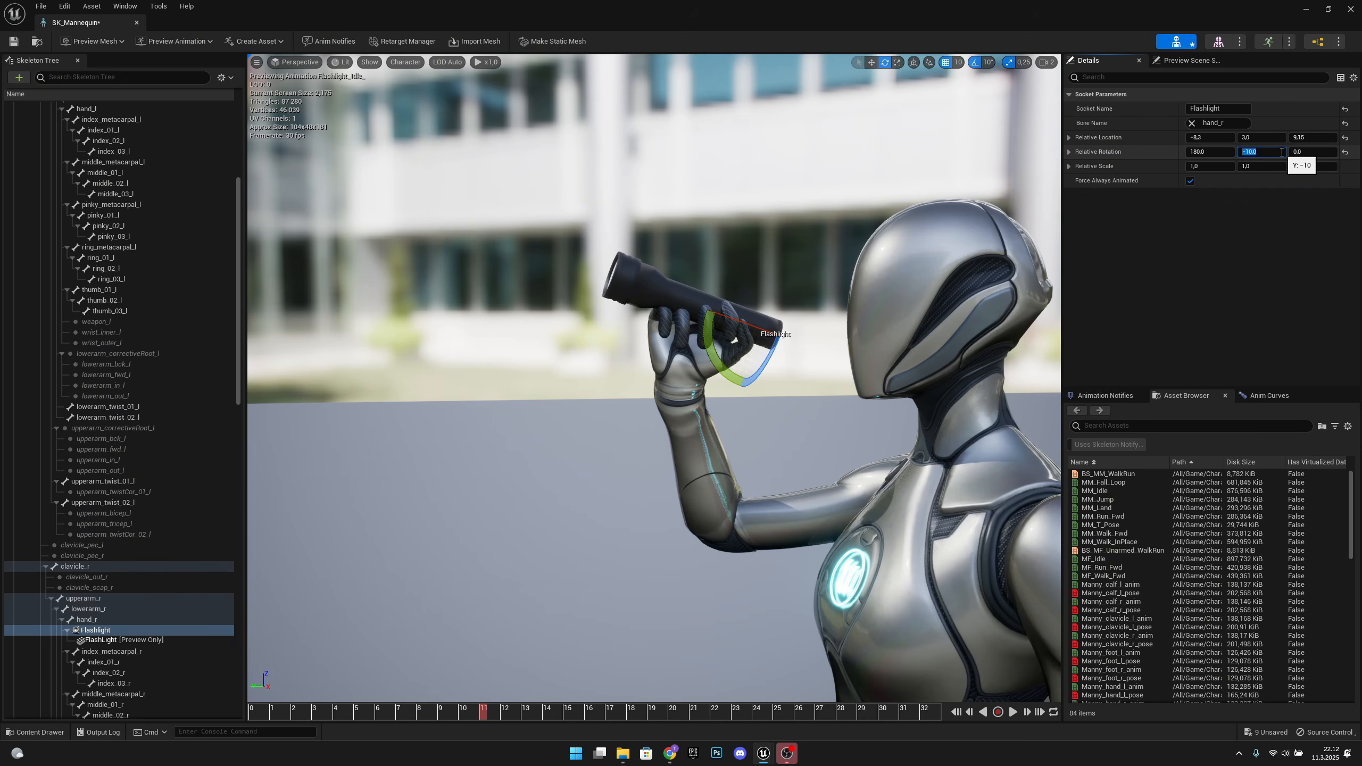
left_click(1322, 152)
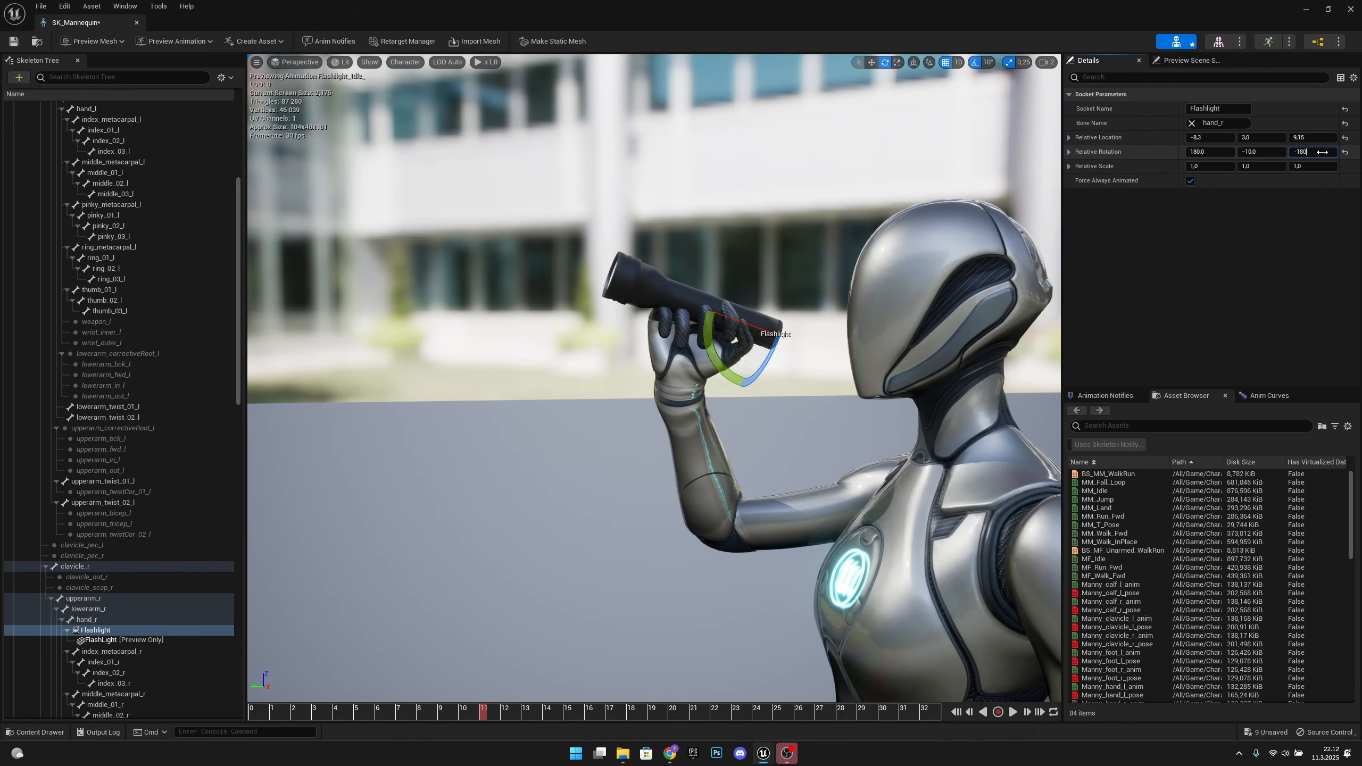
key("Return")
Try shifting the Flashlight socket slightly along the flashlight's length in the hand, and undo the shift
right_click_drag(861, 329, 730, 346)
key("w")
key("a")
key("w")
key("d")
key("a")
key("w")
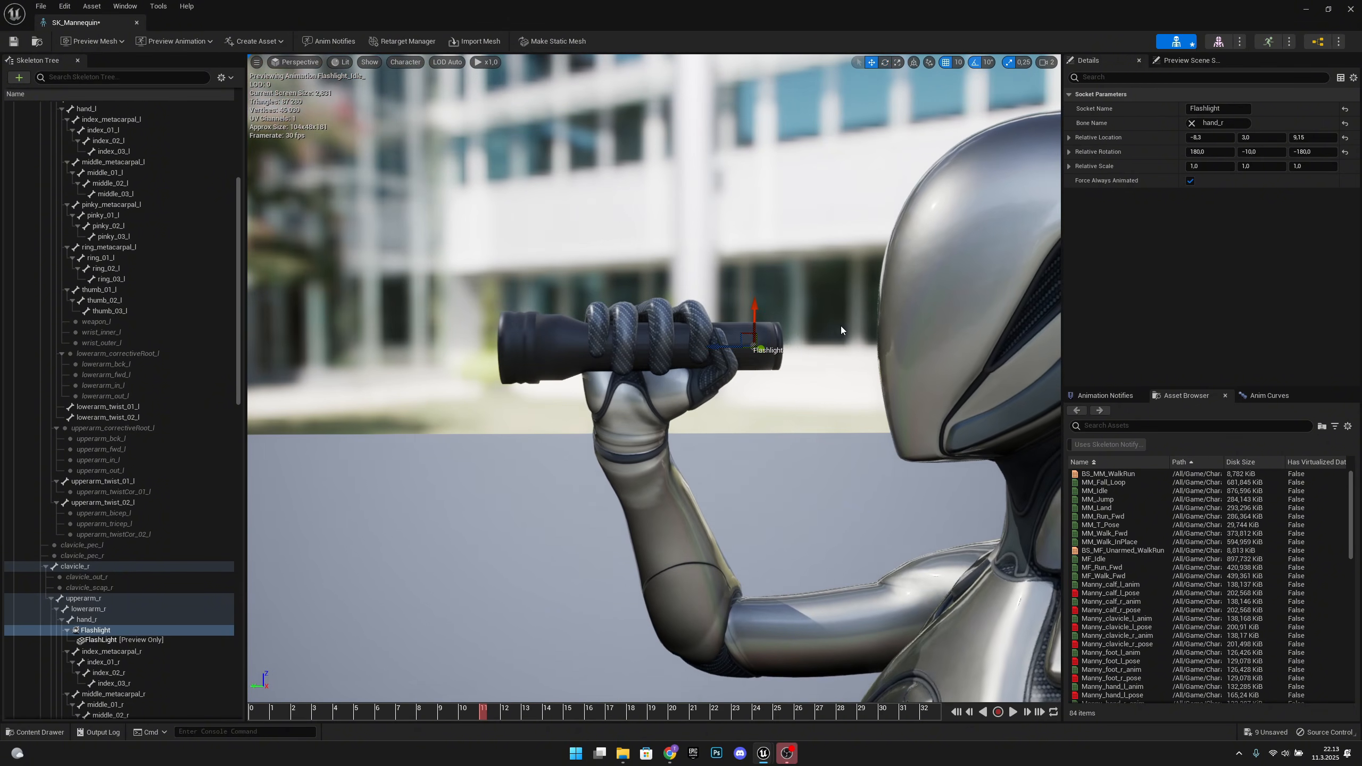
mouse_move(730, 346)
left_mouse_down()
mouse_move(715, 345)
mouse_move(727, 346)
left_mouse_up()
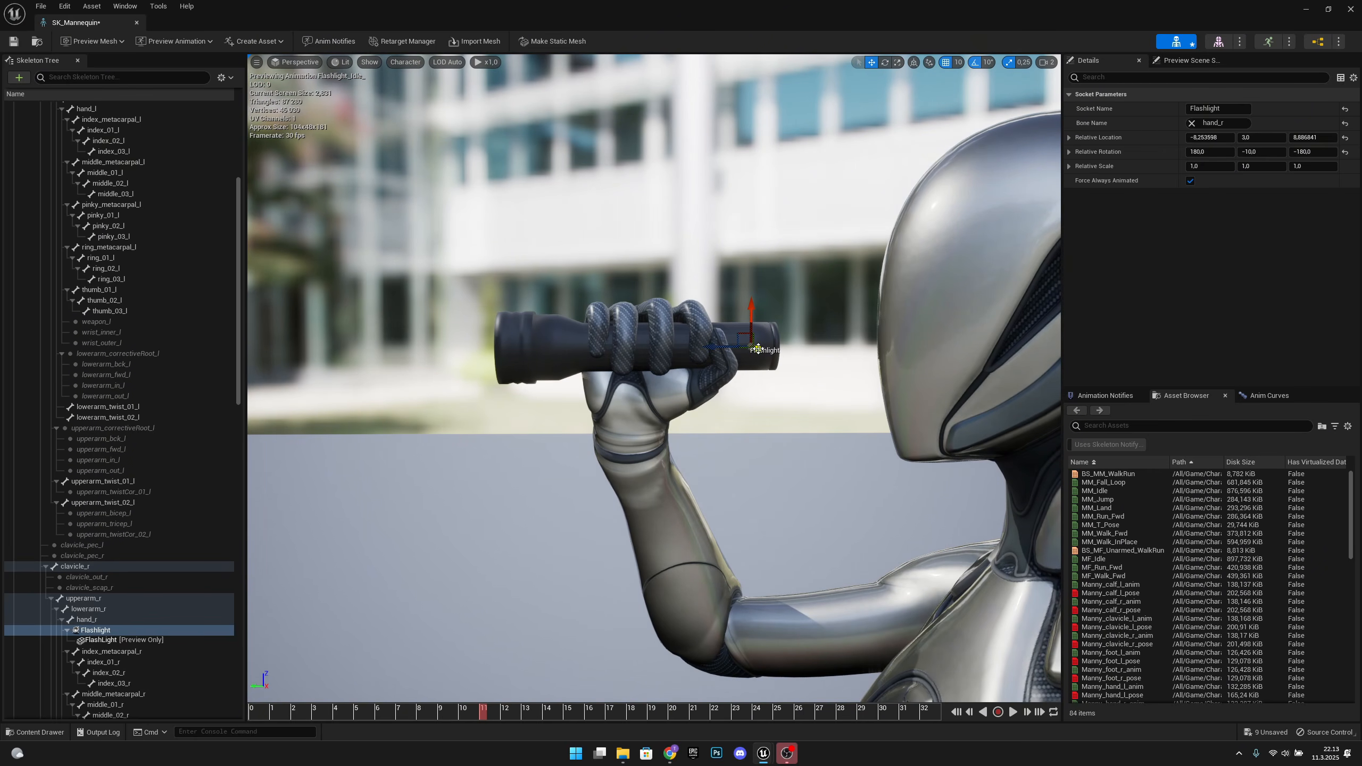
key("ctrl+z")
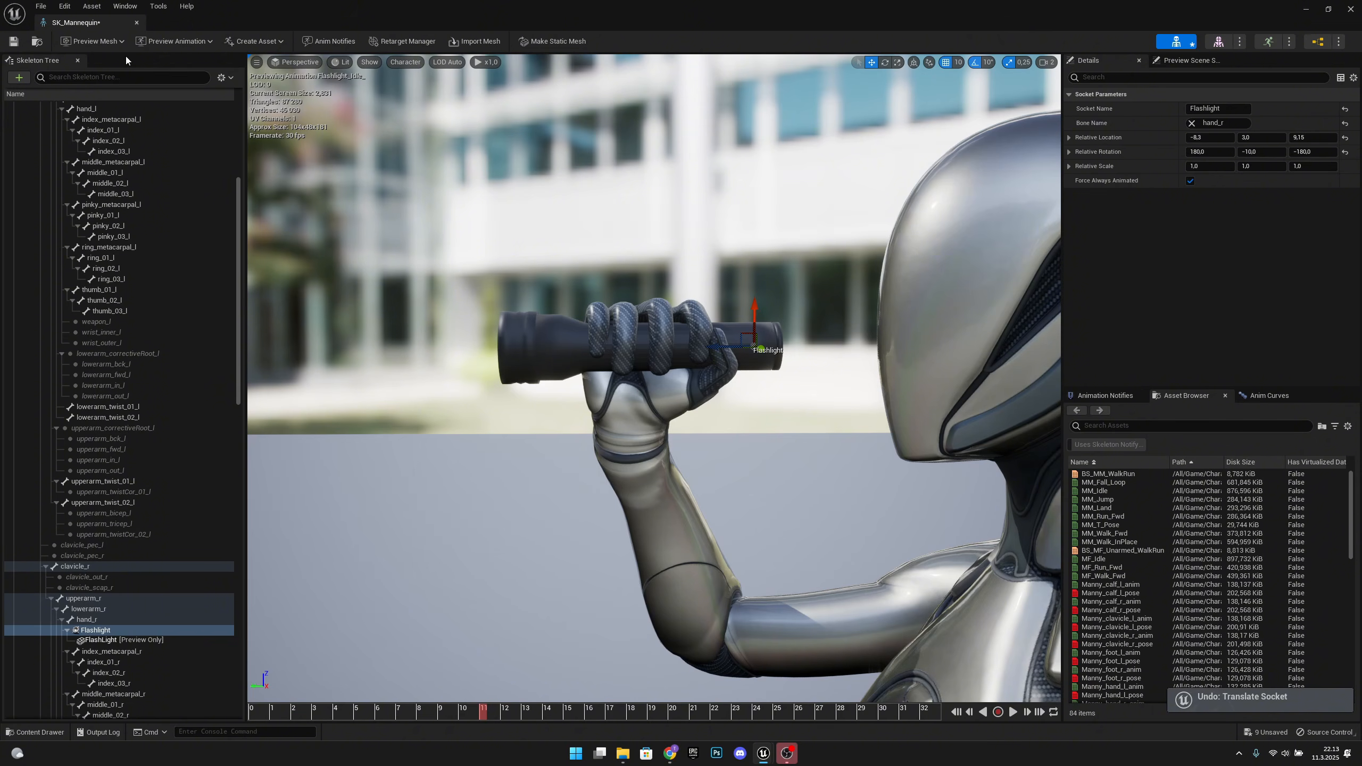
Save the SK_Mannequin skeleton and close it
left_click(14, 41)
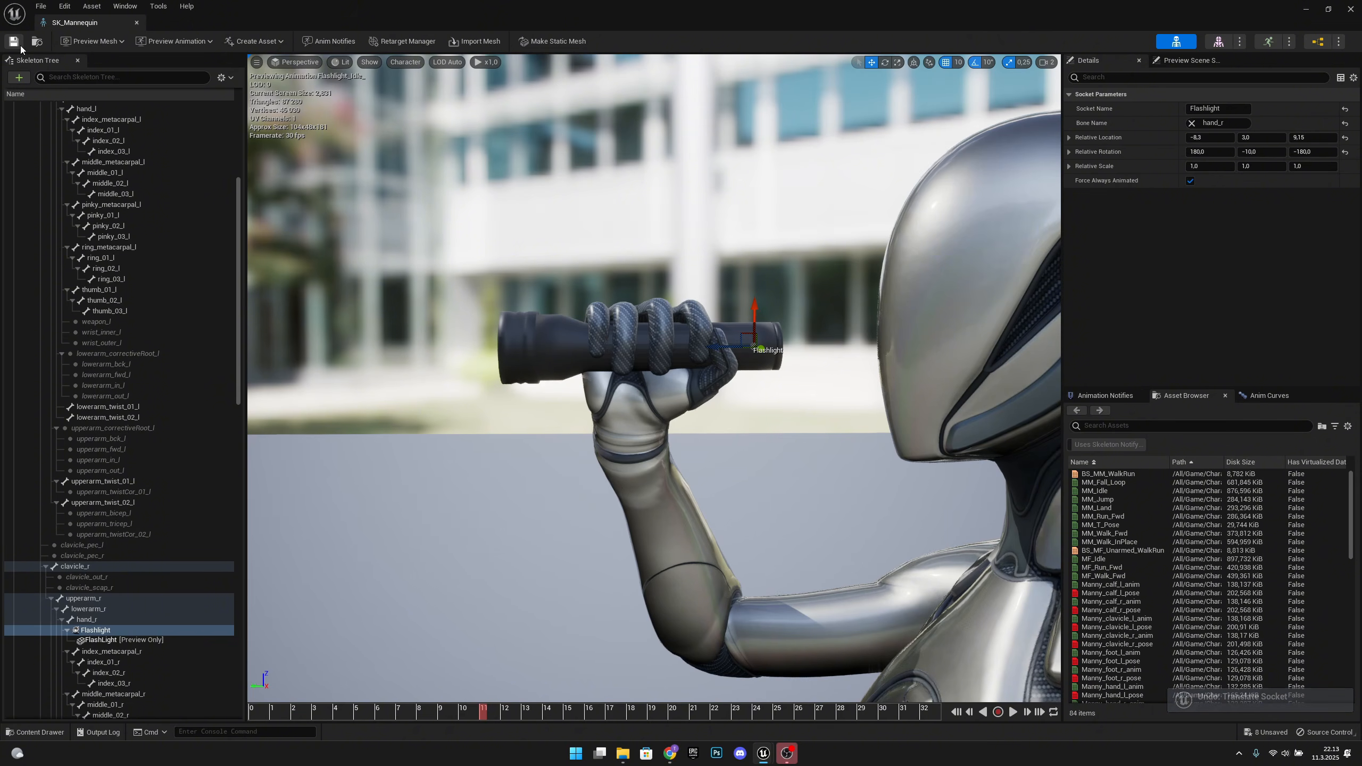
left_click(137, 23)
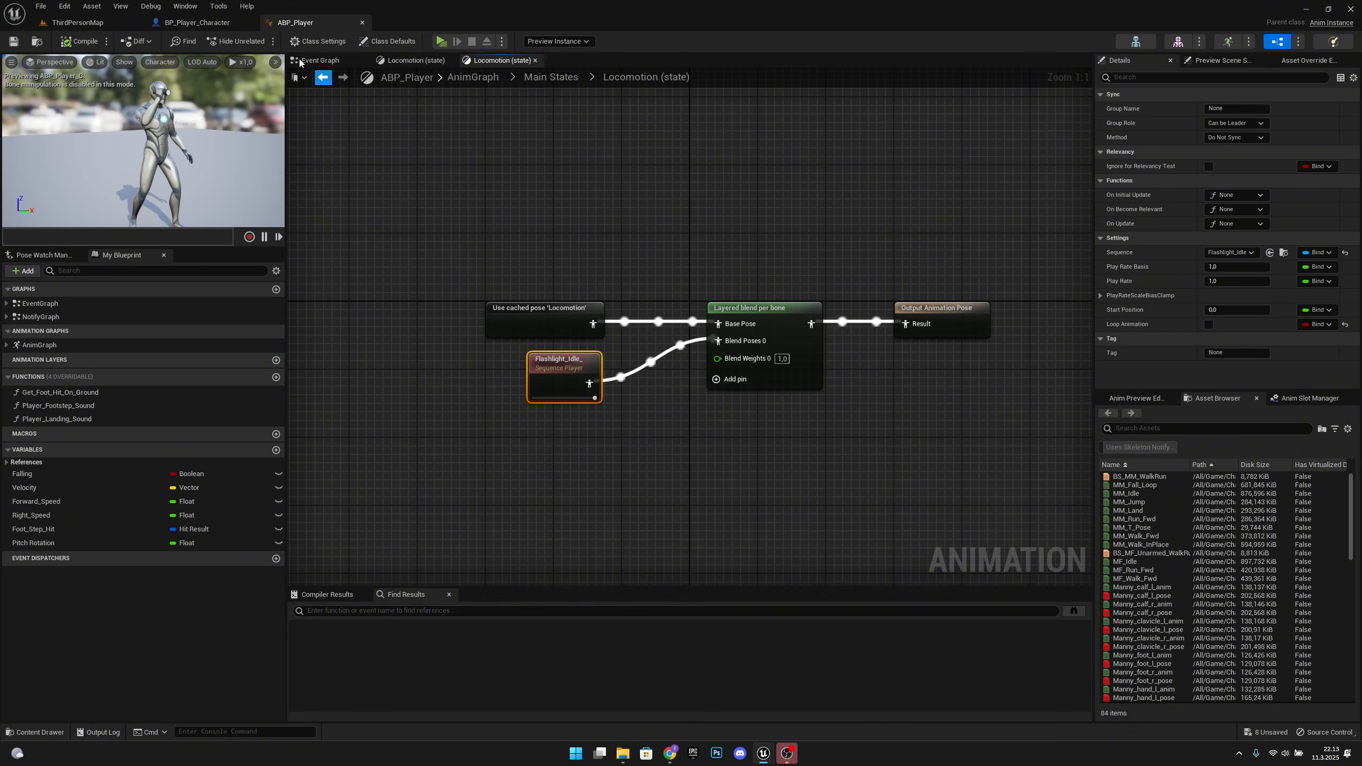
In BP_Player_Character, add a static mesh component under the character Mesh and name it Flashlight
left_click(198, 22)
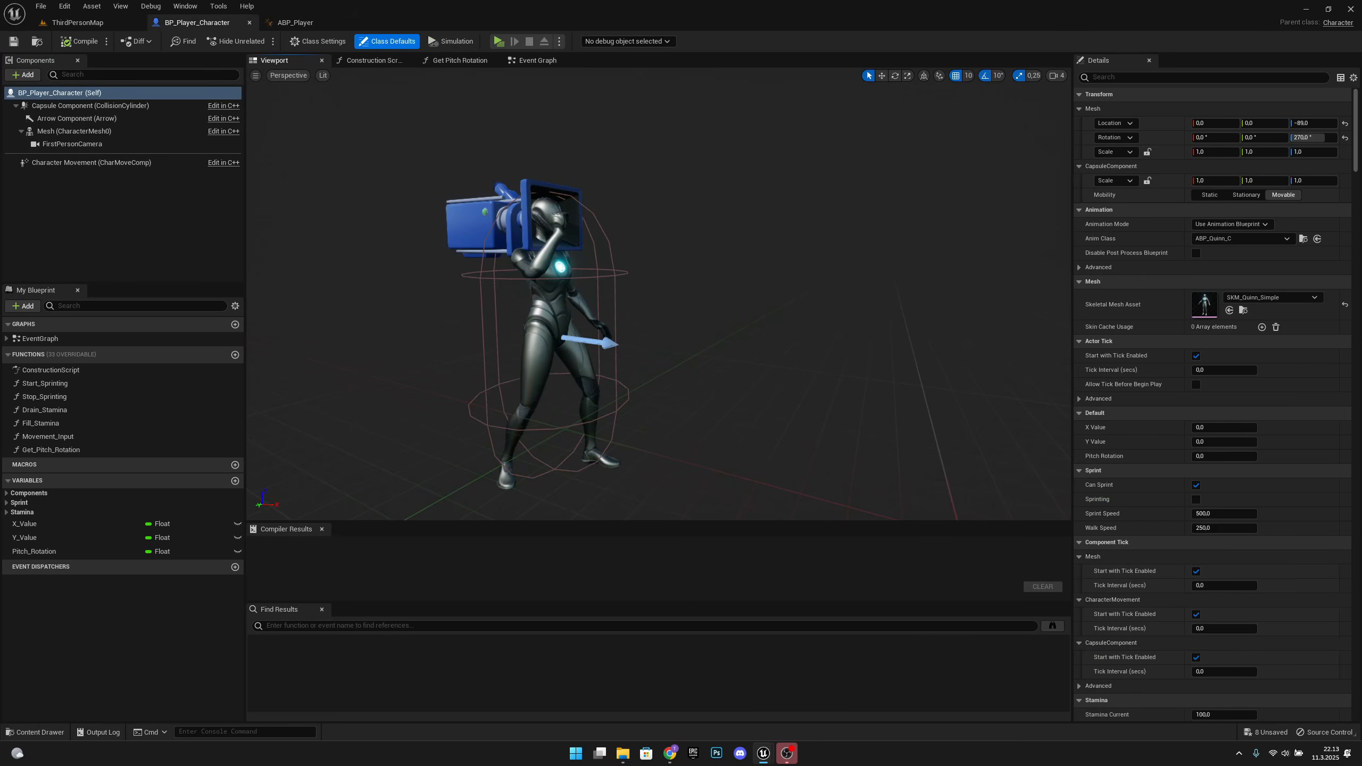
left_click(70, 132)
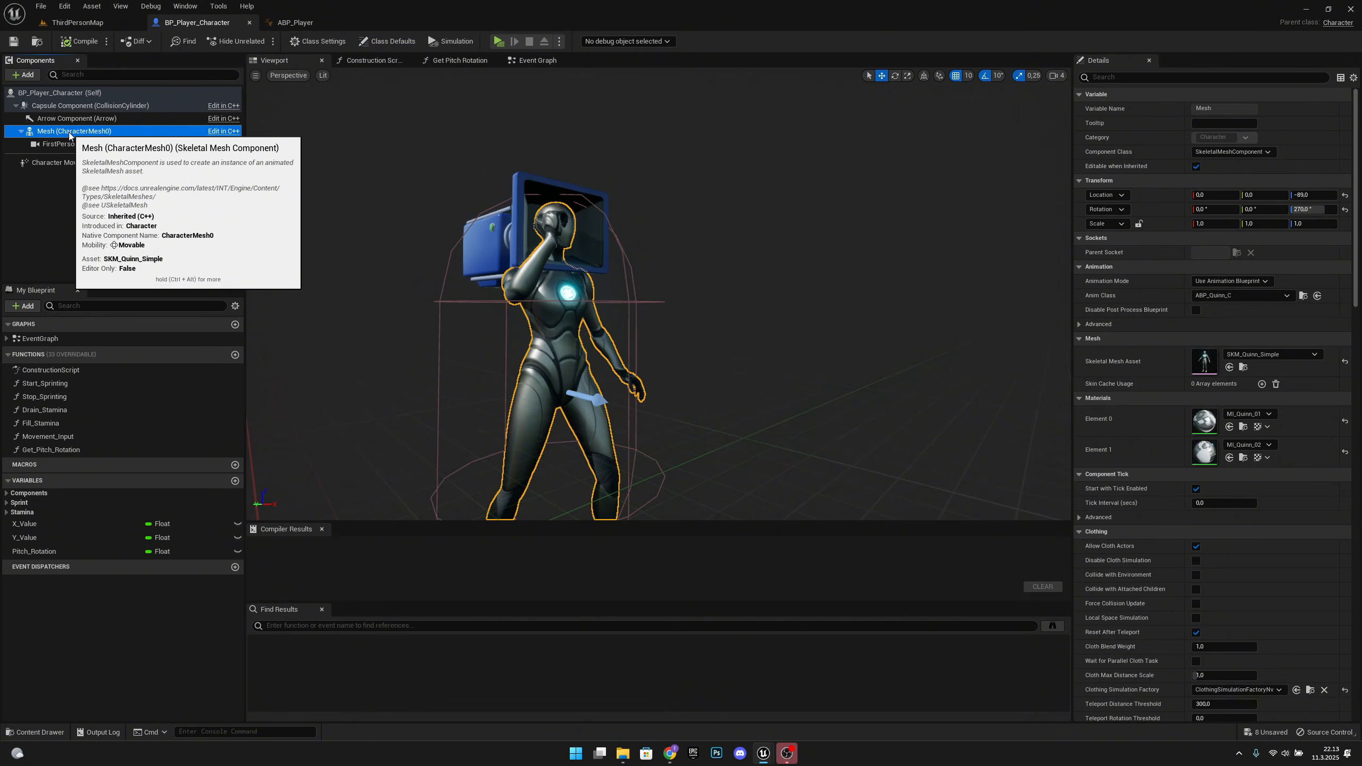
right_click(69, 135)
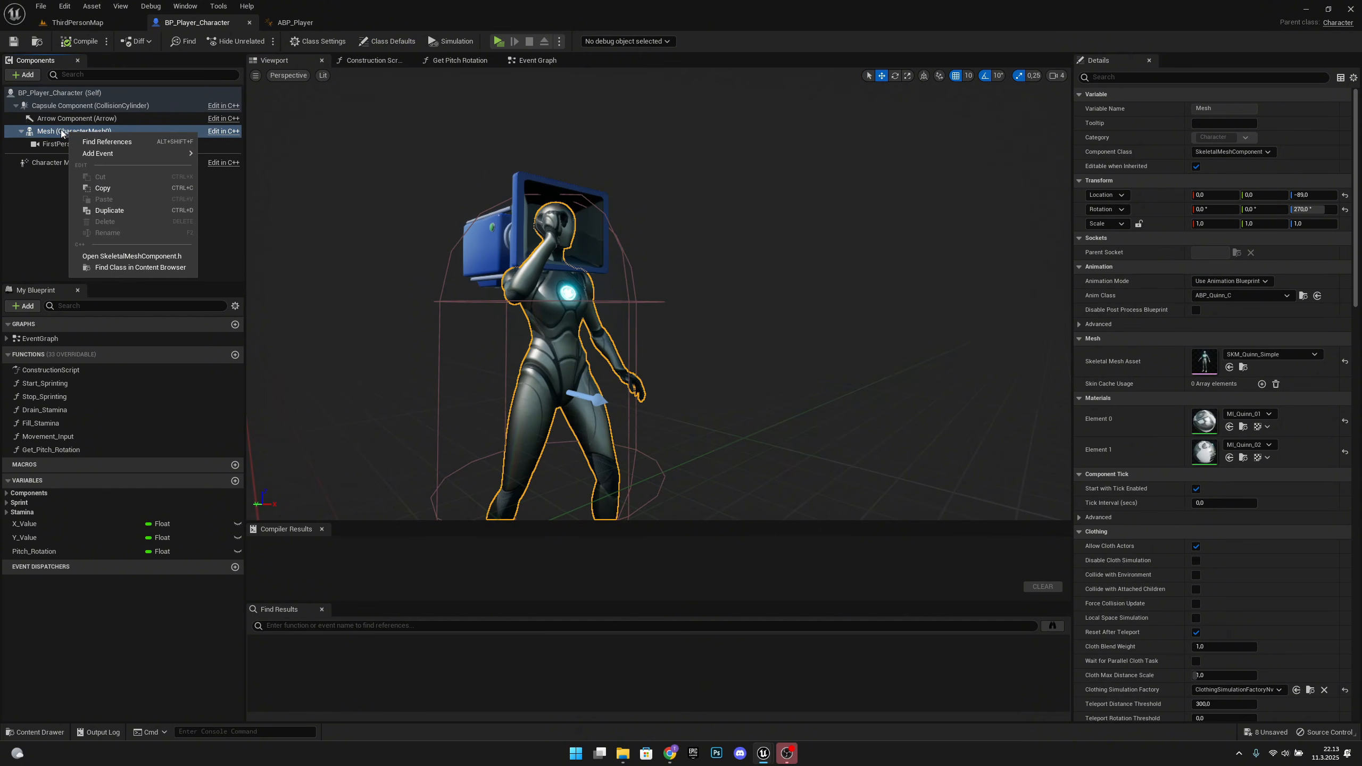
left_click(61, 133)
left_click(56, 132)
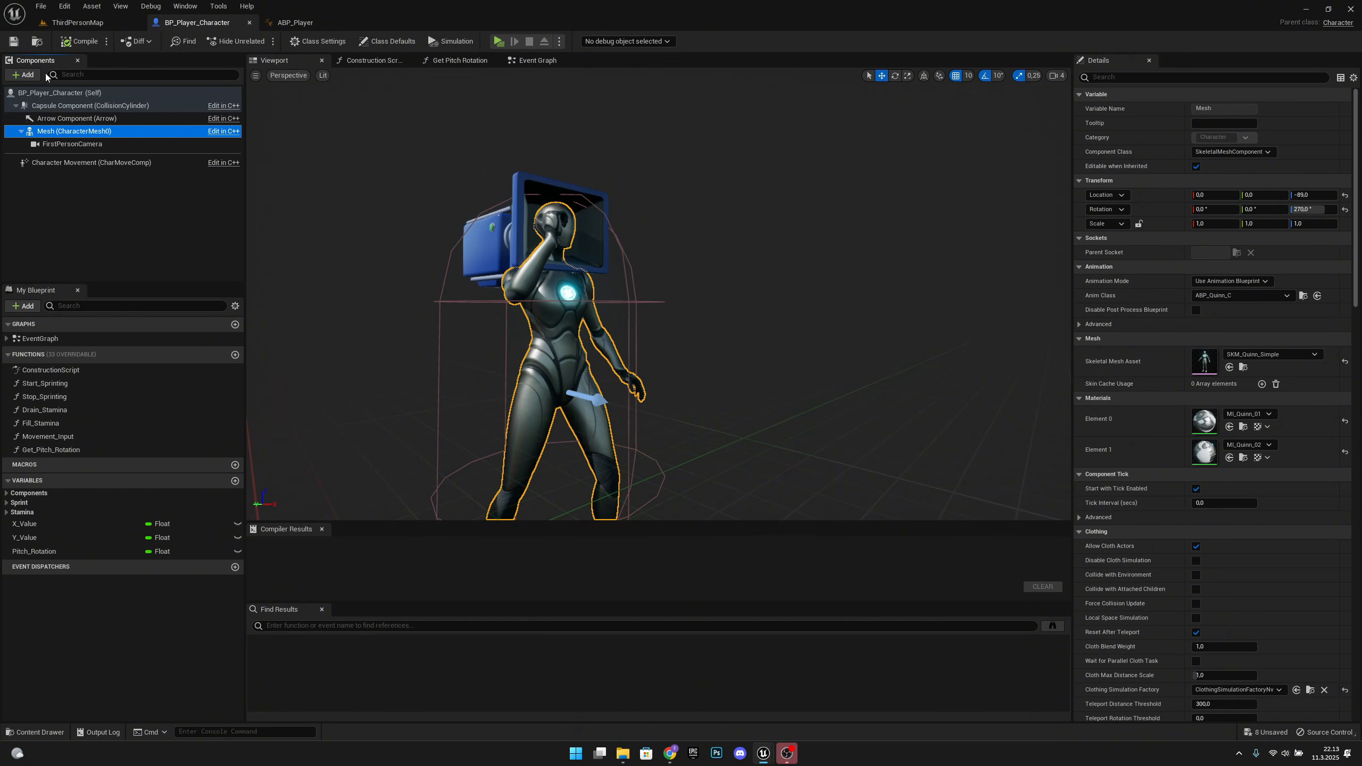
left_click(24, 75)
left_click(60, 181)
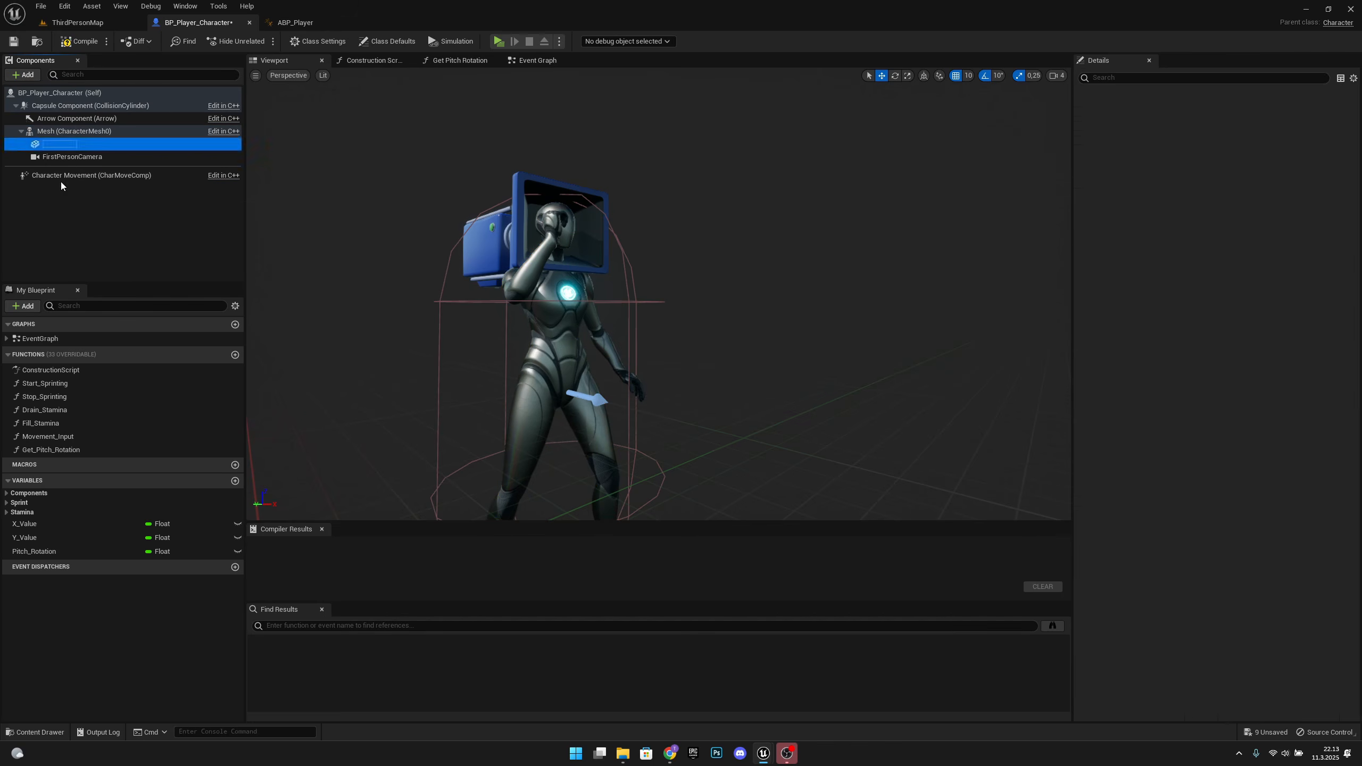
type("Fl")
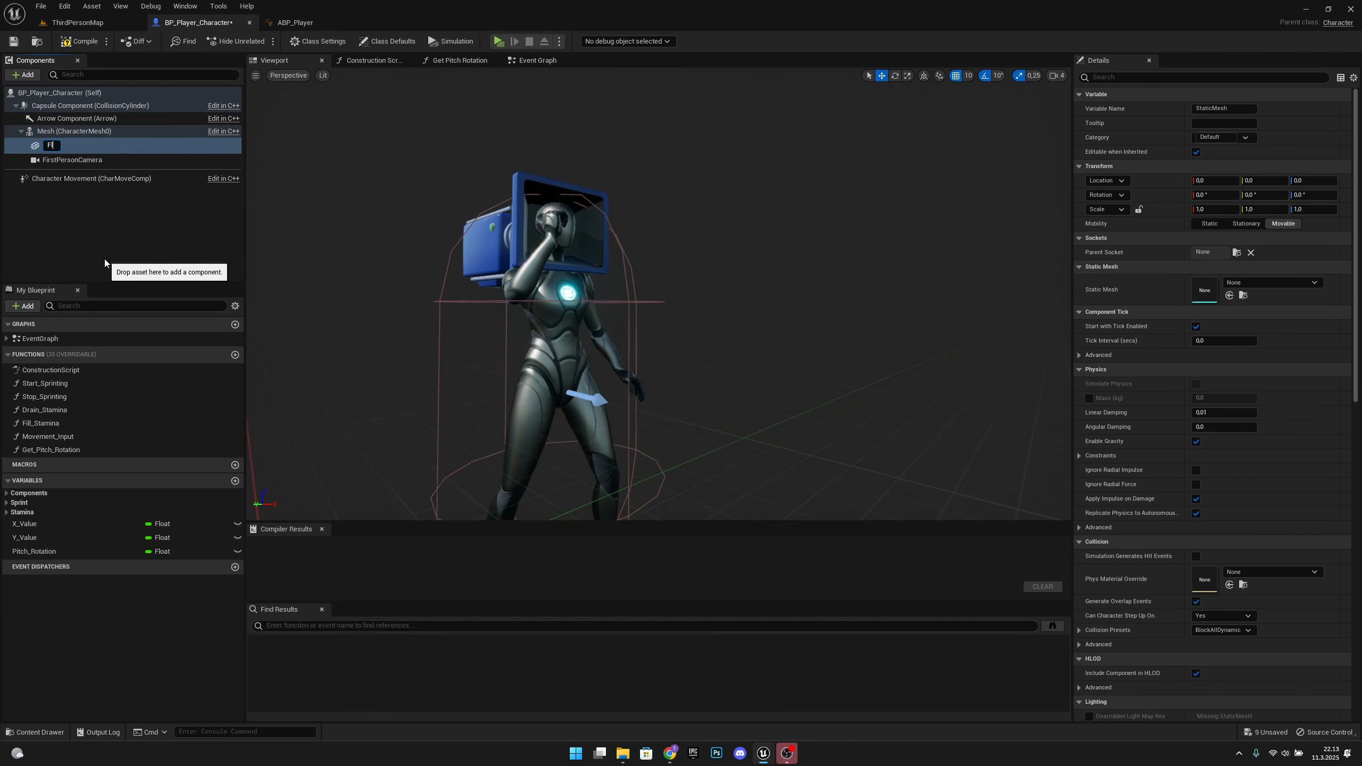
type("ashlight")
key("Return")
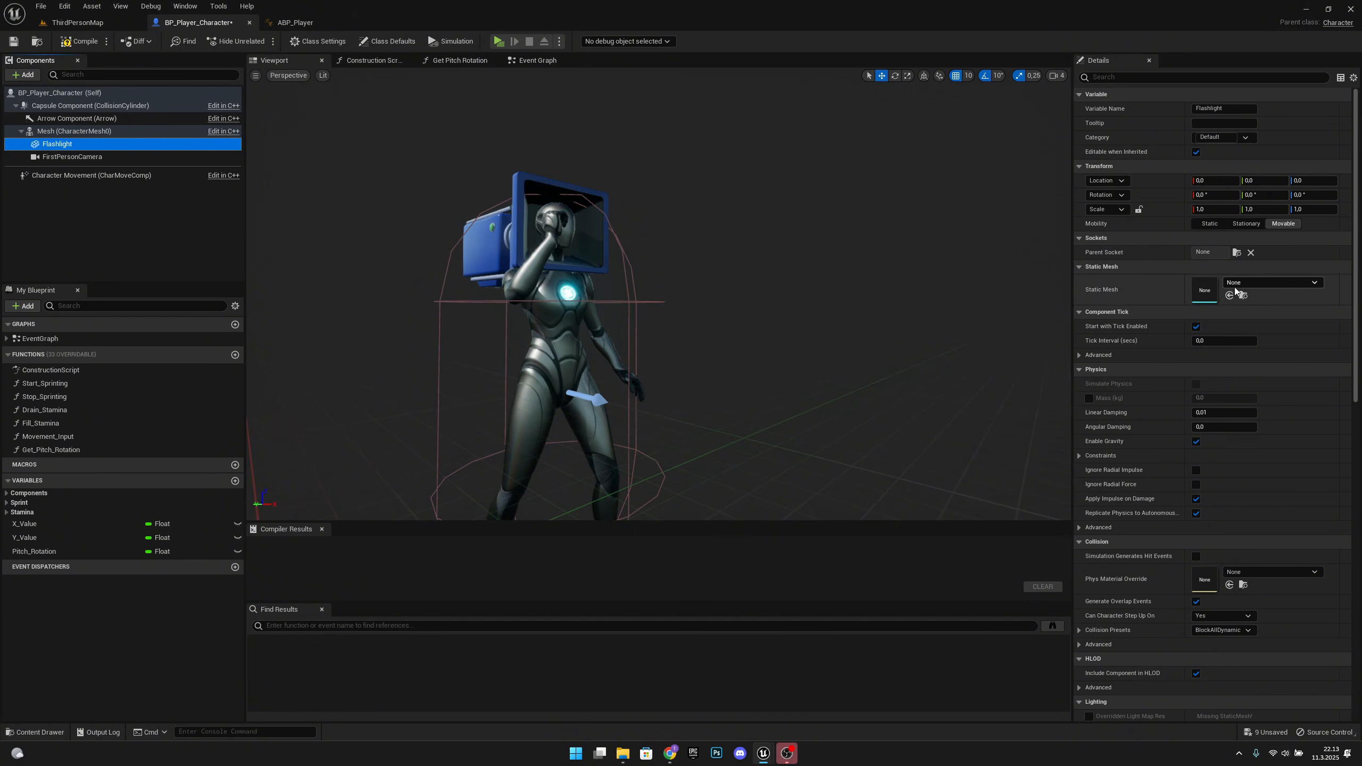
Assign the FlashLight static mesh to the Flashlight component and set its parent socket to Flashlight
left_click(1273, 282)
left_click(1257, 383)
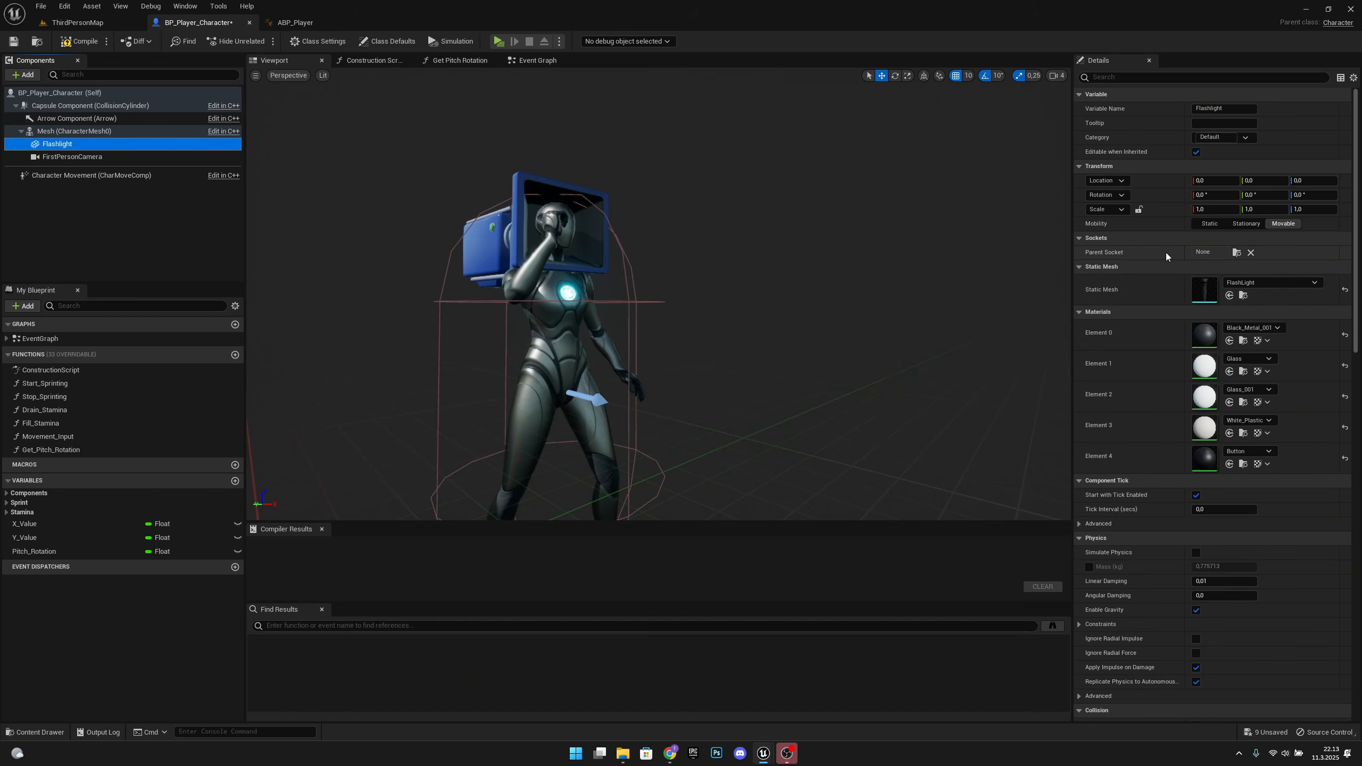
left_click(1237, 253)
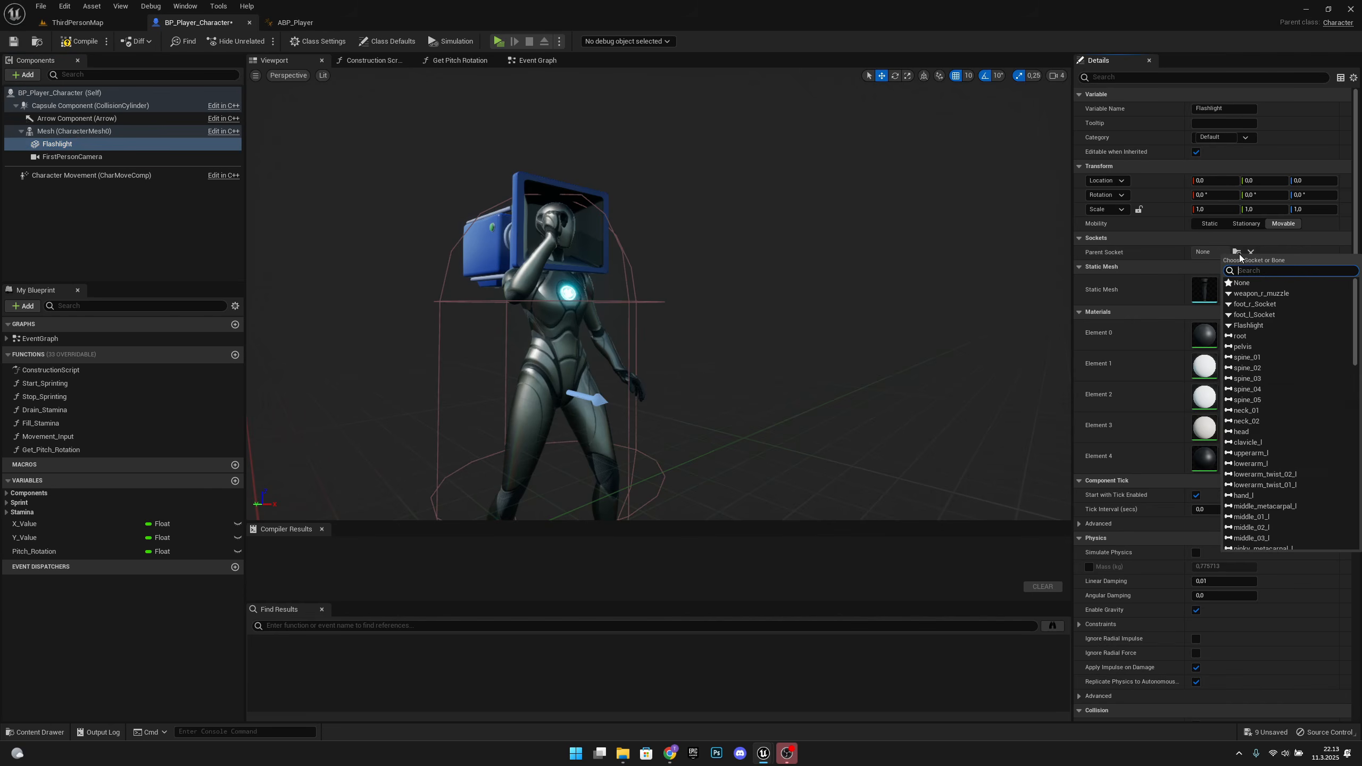
left_click(1245, 325)
Examine the attached flashlight's position and direction in the character's hand from the front and side
key("f")
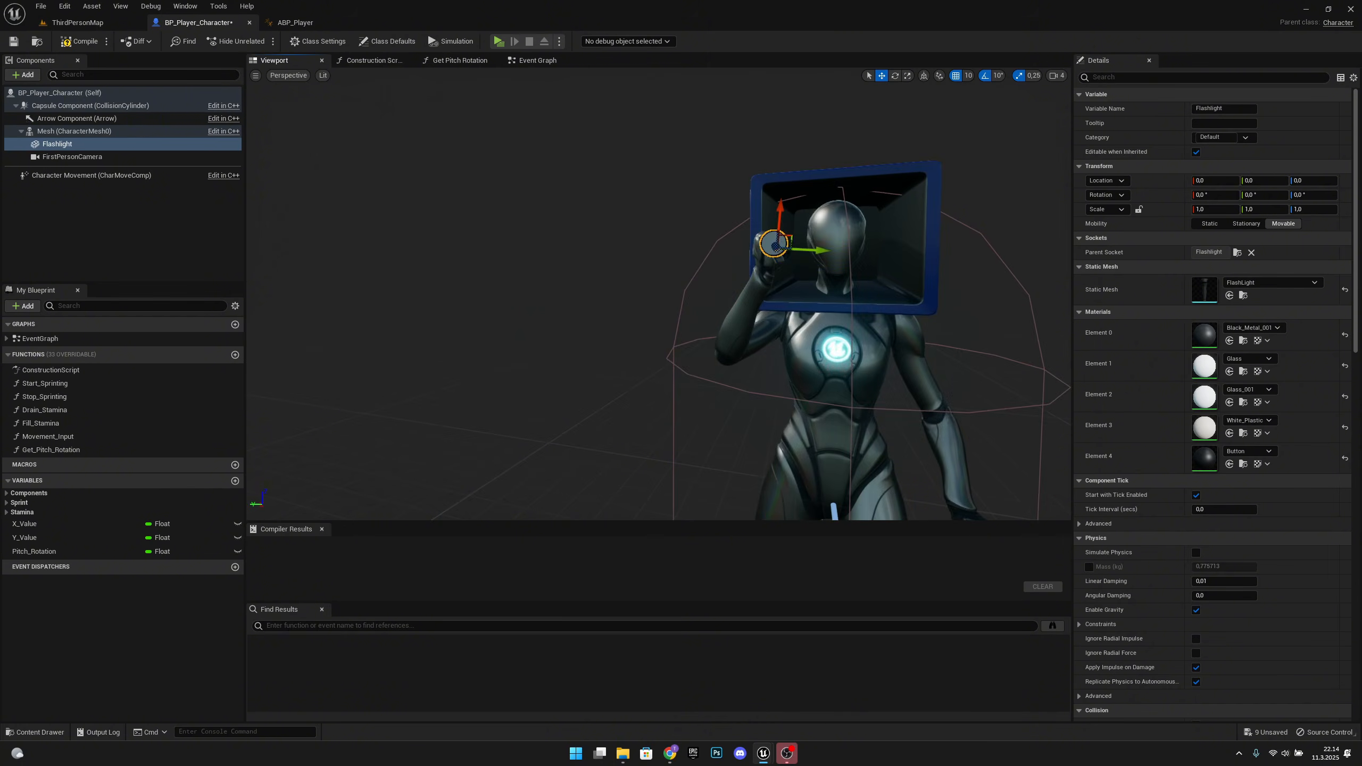
key("d")
right_click_drag(659, 295, 483, 296)
key("w")
key("s")
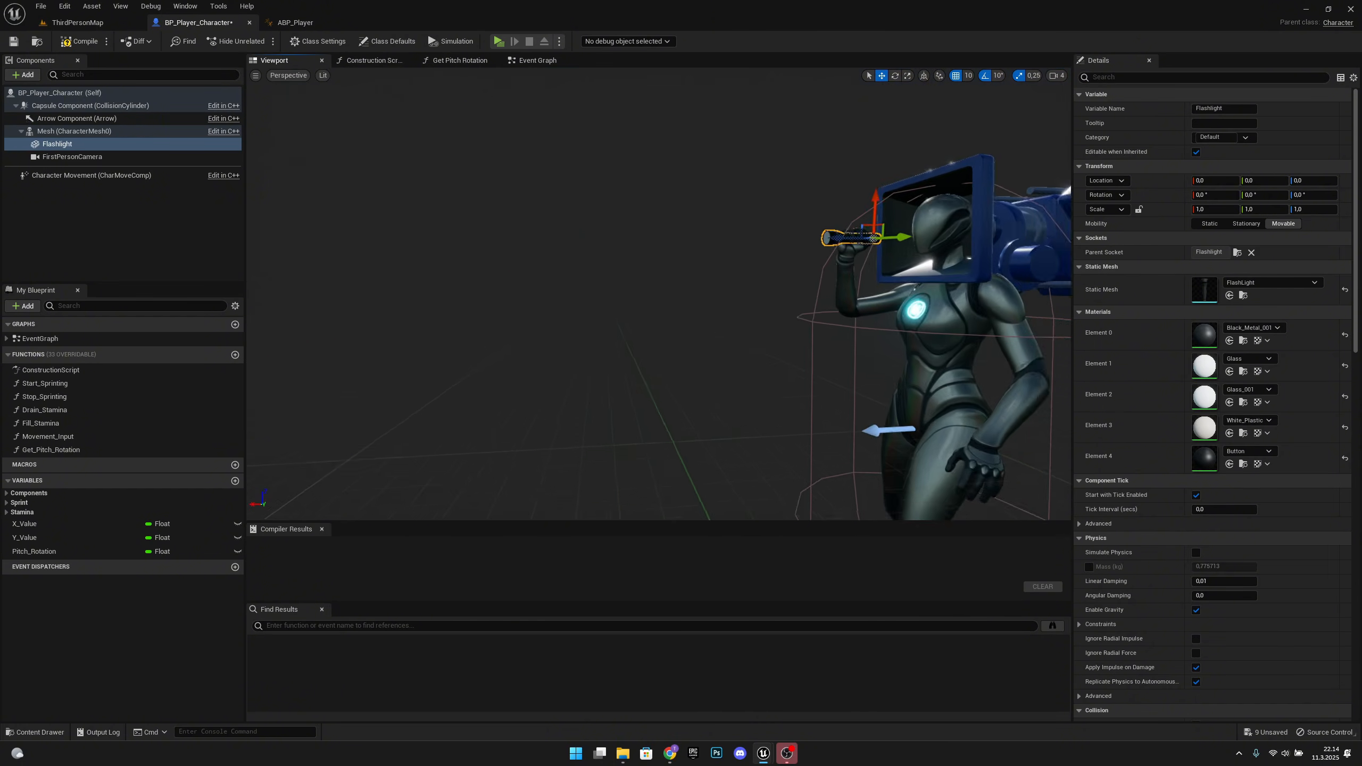
key("d")
mouse_move(808, 233)
right_mouse_down()
mouse_move(798, 255)
mouse_move(807, 233)
right_mouse_up()
key("a")
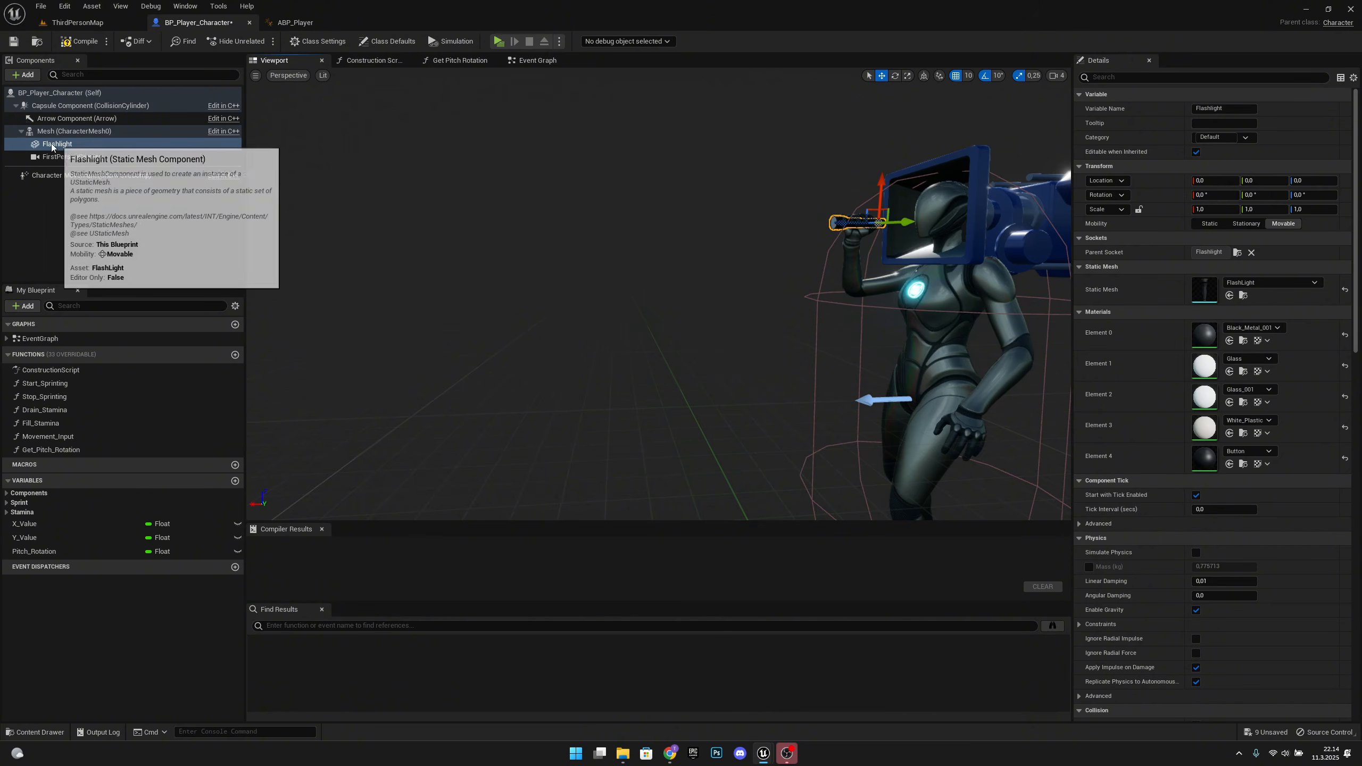
Add a Spot Light component under Flashlight and name it Flashlight_Light
left_click(24, 75)
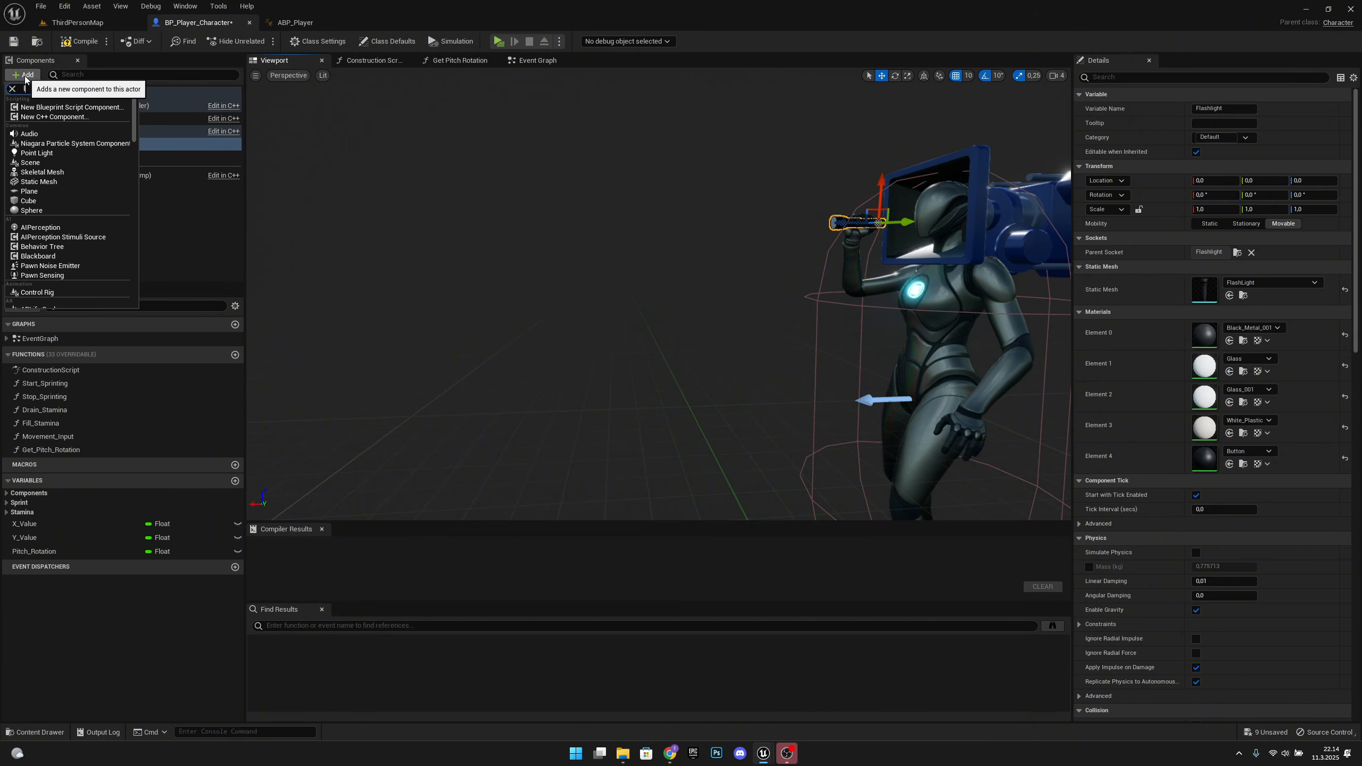
type("light")
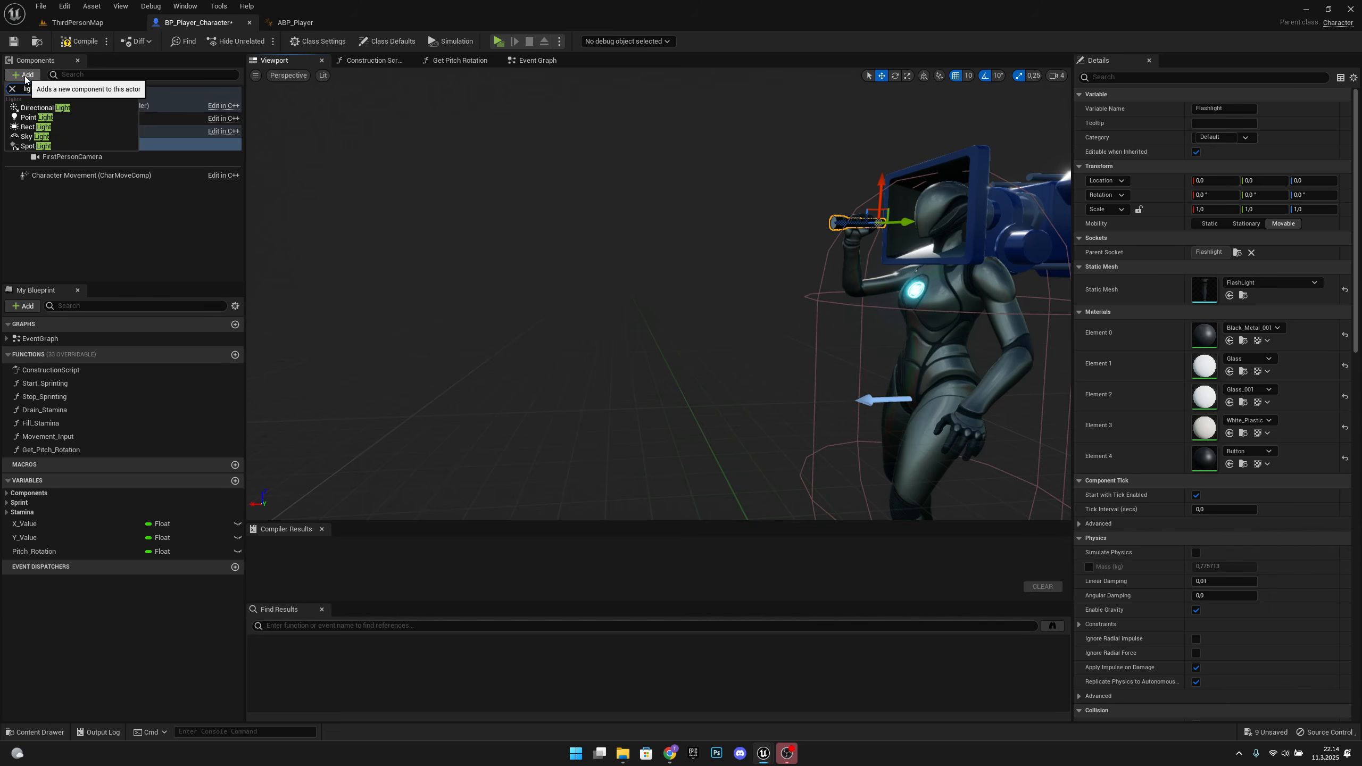
left_click(58, 146)
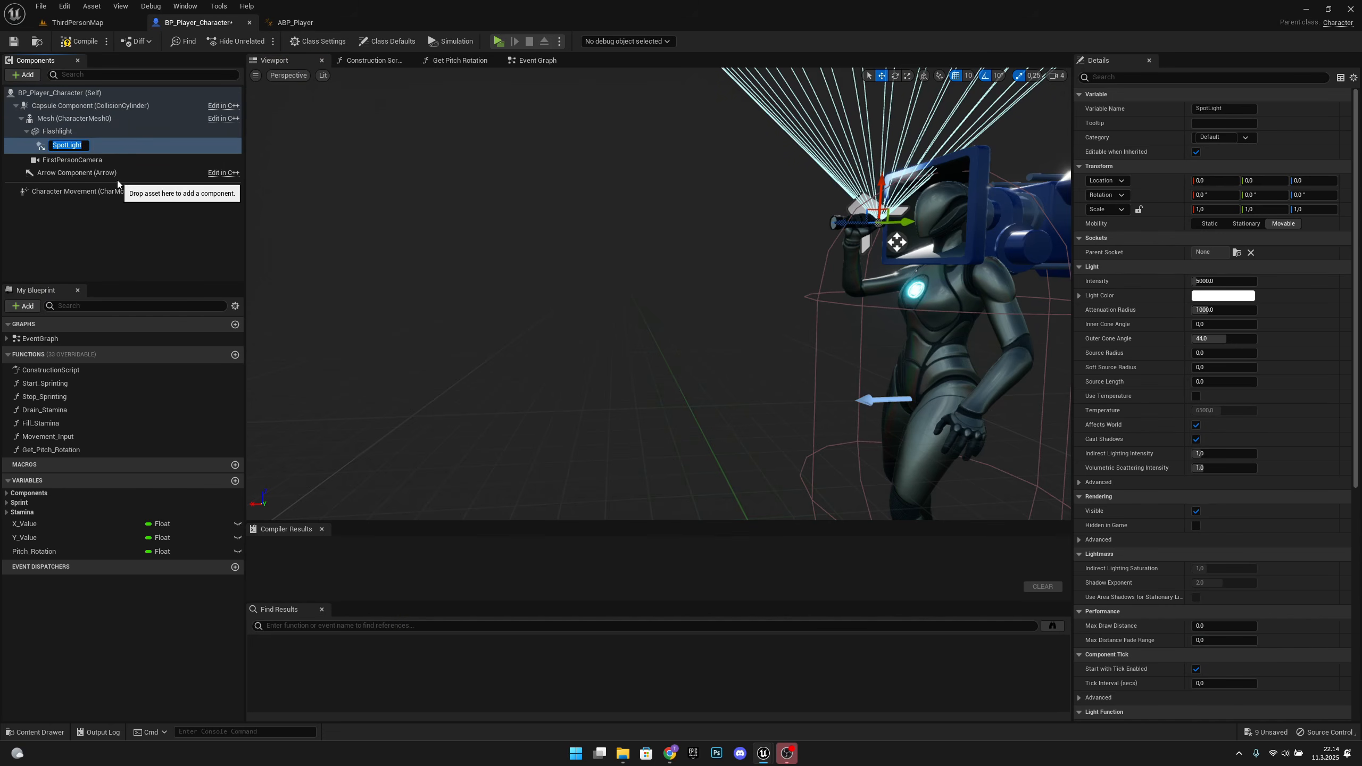
type("Flashlight_")
key("Return")
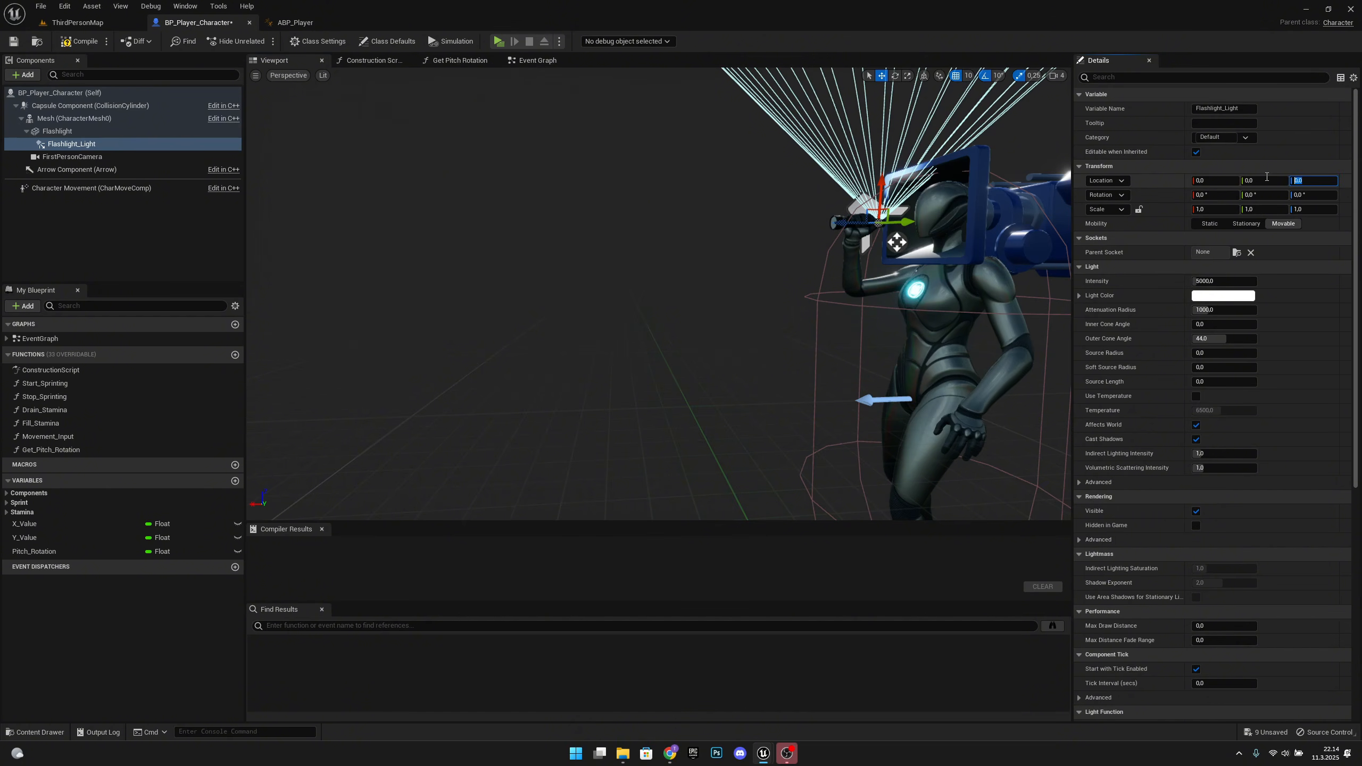
Set Flashlight_Light's Z location to 20 and its Y rotation to 90 degrees
key("Return")
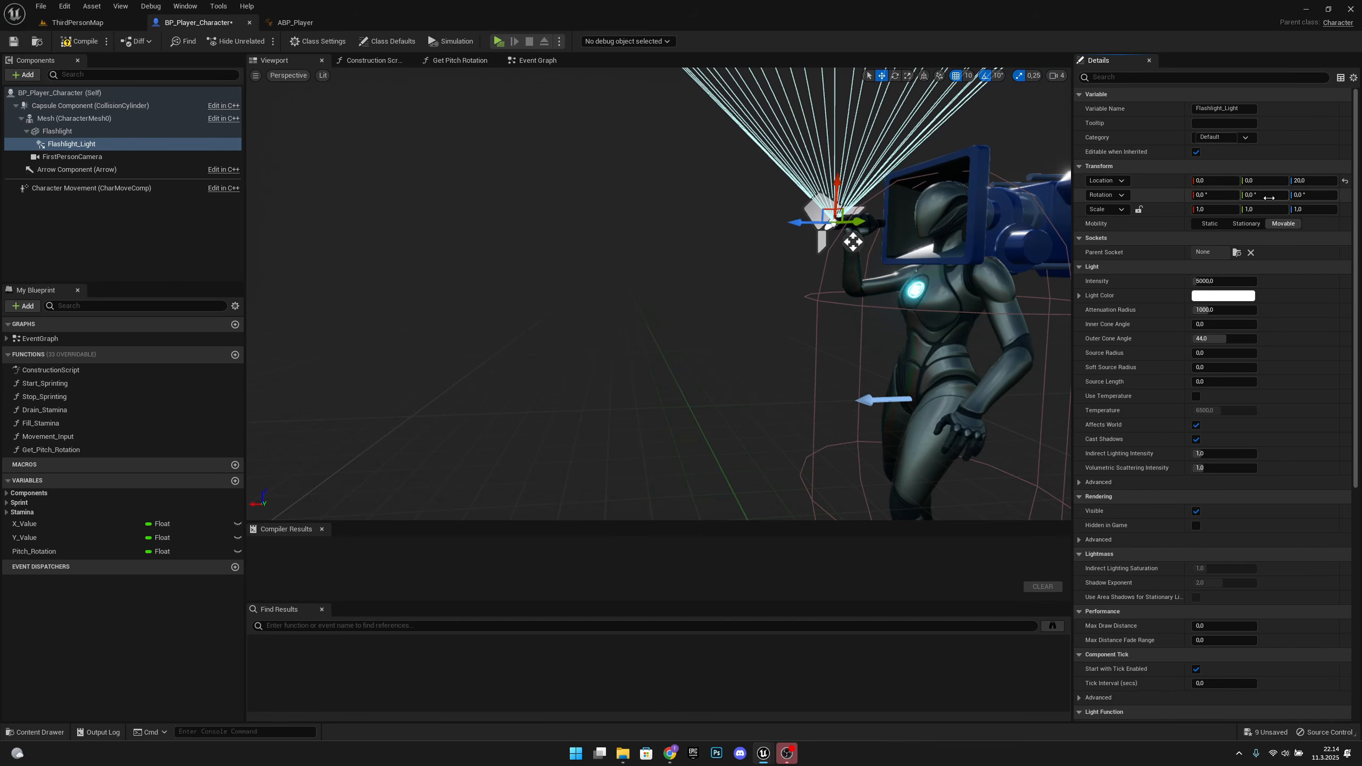
key("Return")
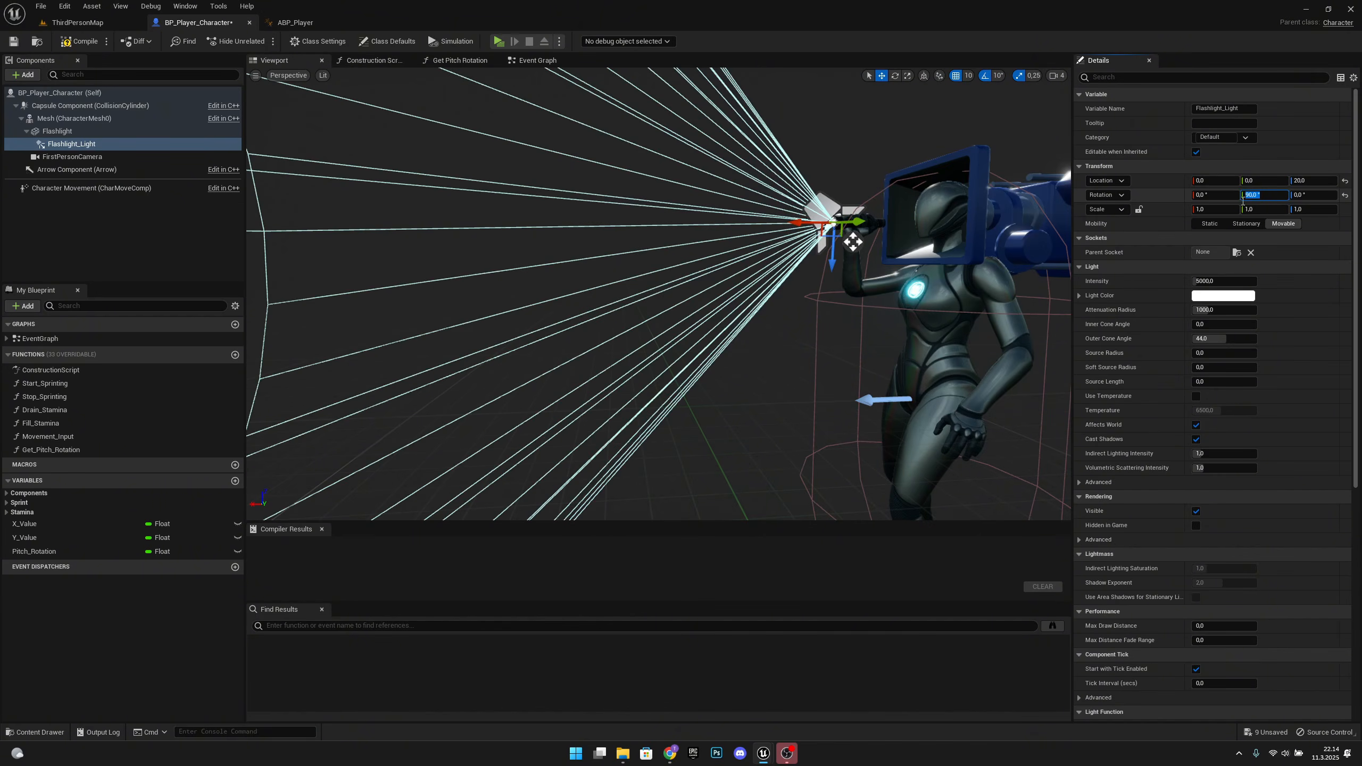
mouse_move(912, 279)
right_mouse_down()
mouse_move(914, 268)
mouse_move(909, 282)
right_mouse_up()
key("d")
mouse_move(944, 228)
right_mouse_down()
mouse_move(931, 230)
mouse_move(944, 228)
right_mouse_up()
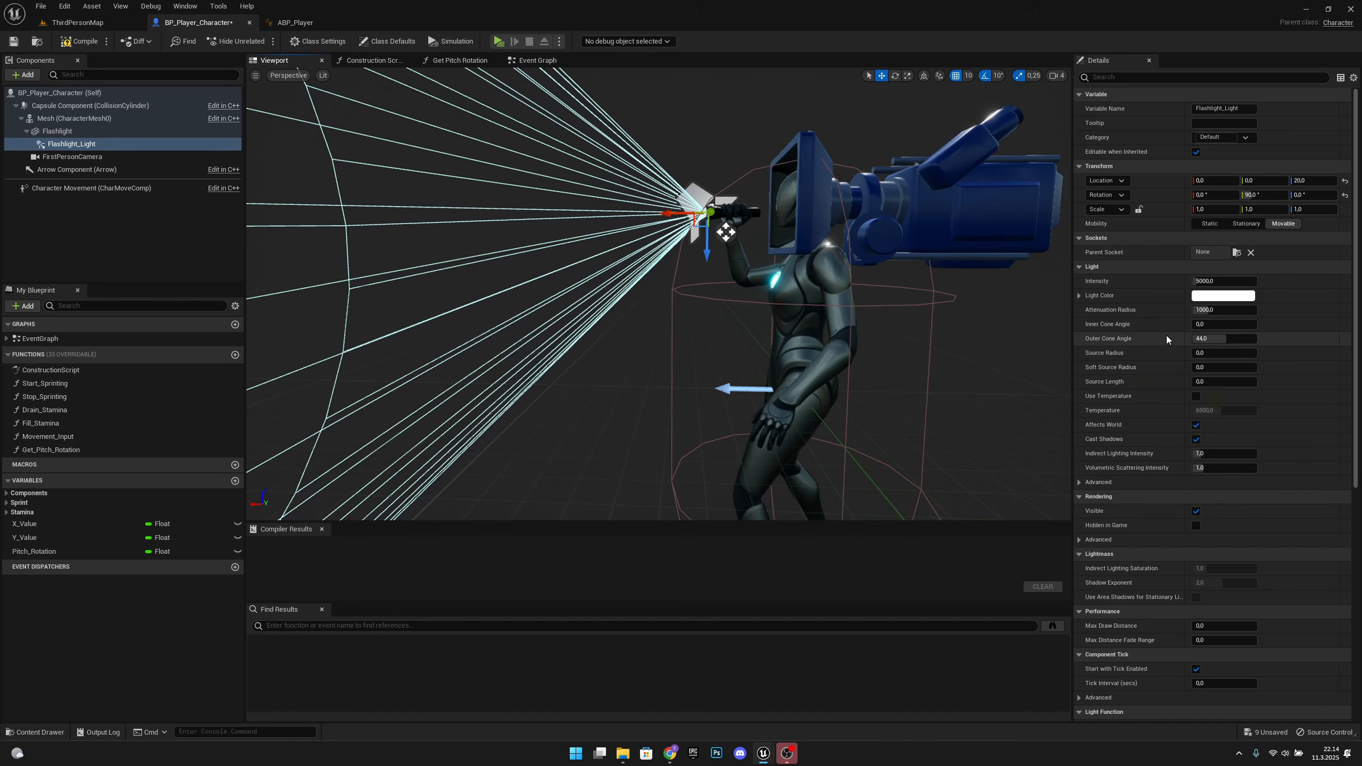
Set Flashlight_Light's intensity units to Lumens and its intensity to 150 lm
left_click(1080, 483)
scroll(1128, 509, "down", 1)
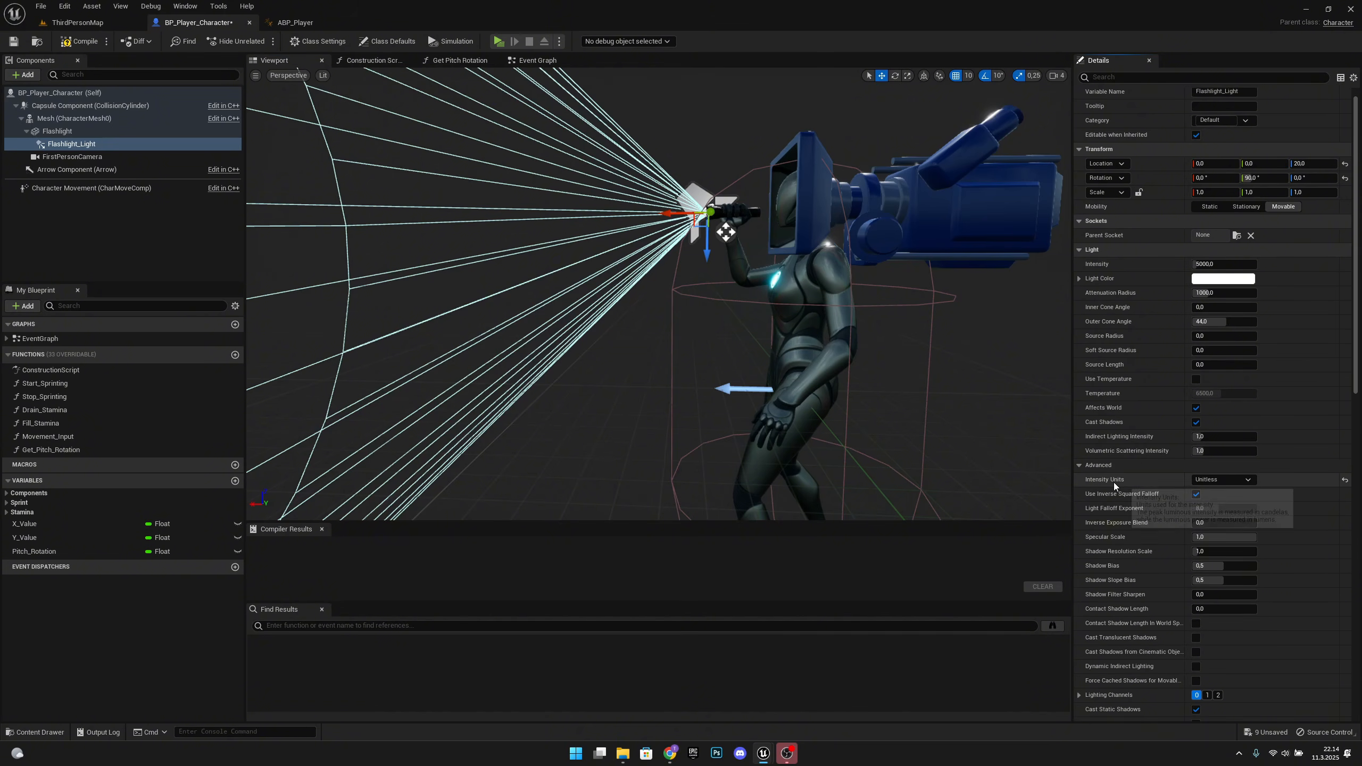
left_click(1223, 480)
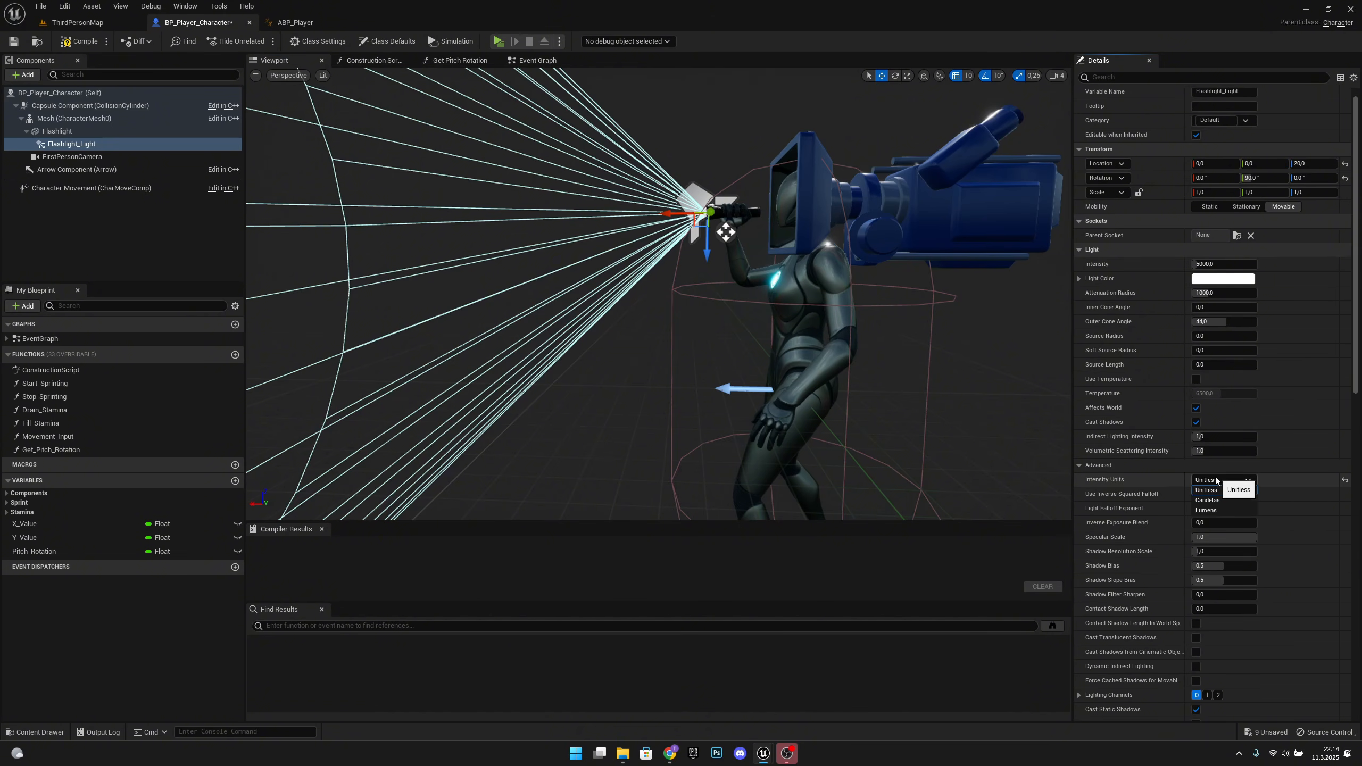
left_click(1226, 508)
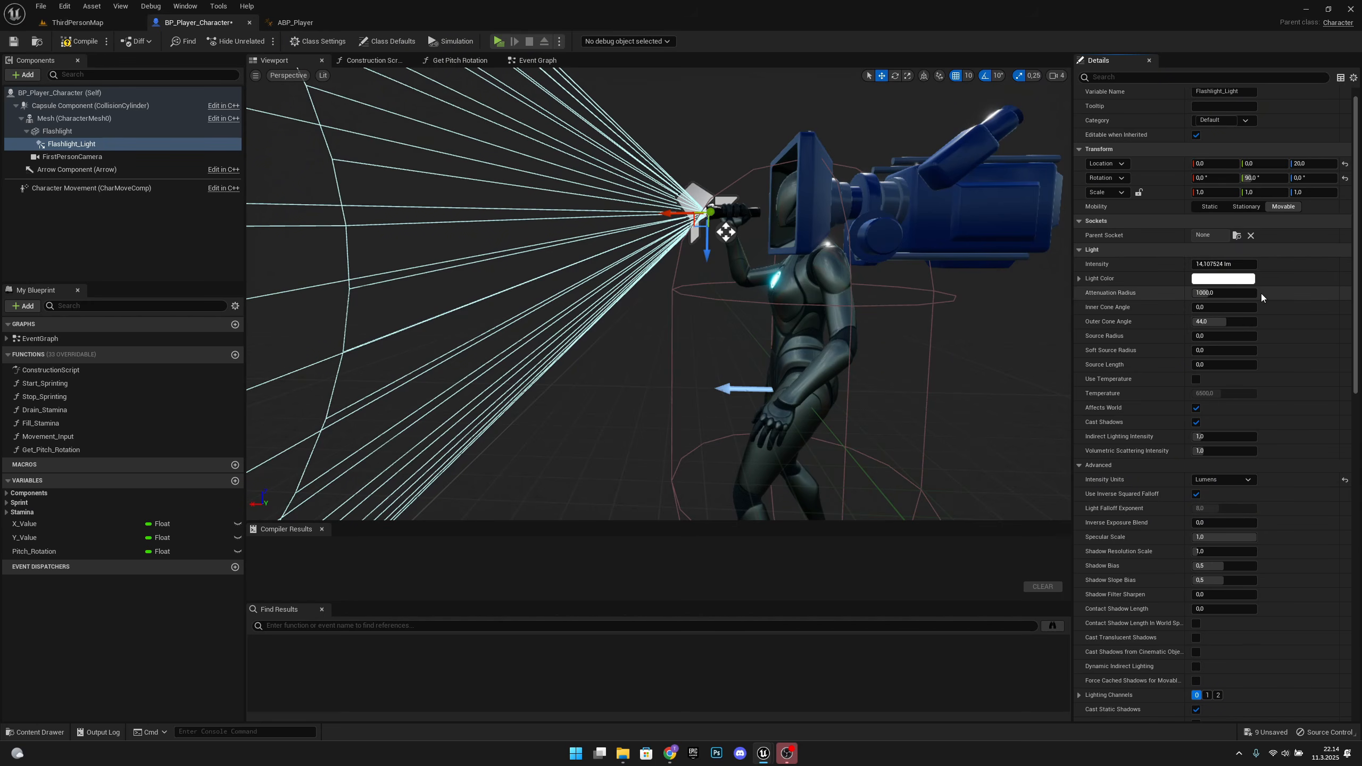
left_click(1236, 264)
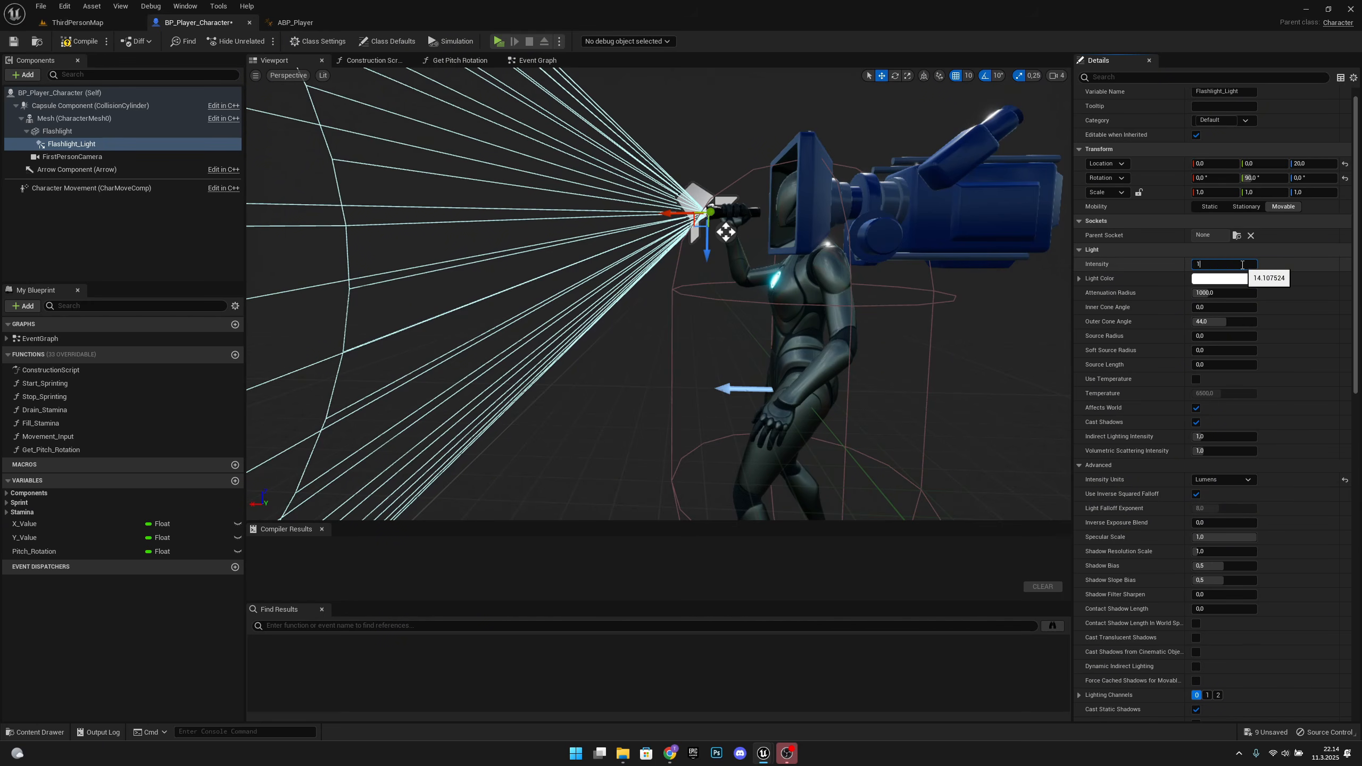
Shape Flashlight_Light's beam with an attenuation radius of 5000, an inner cone angle of 15 and an outer cone angle of 30
left_click(1230, 293)
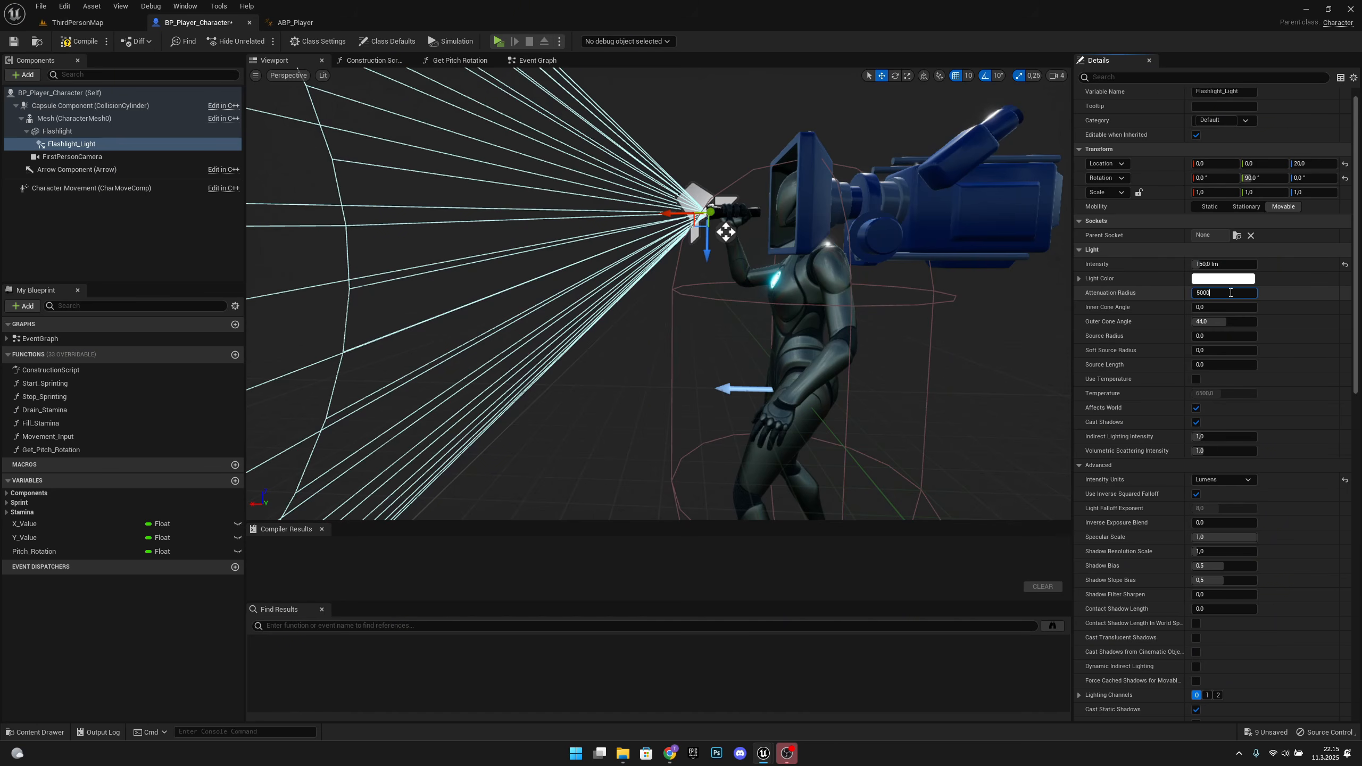
key("Return")
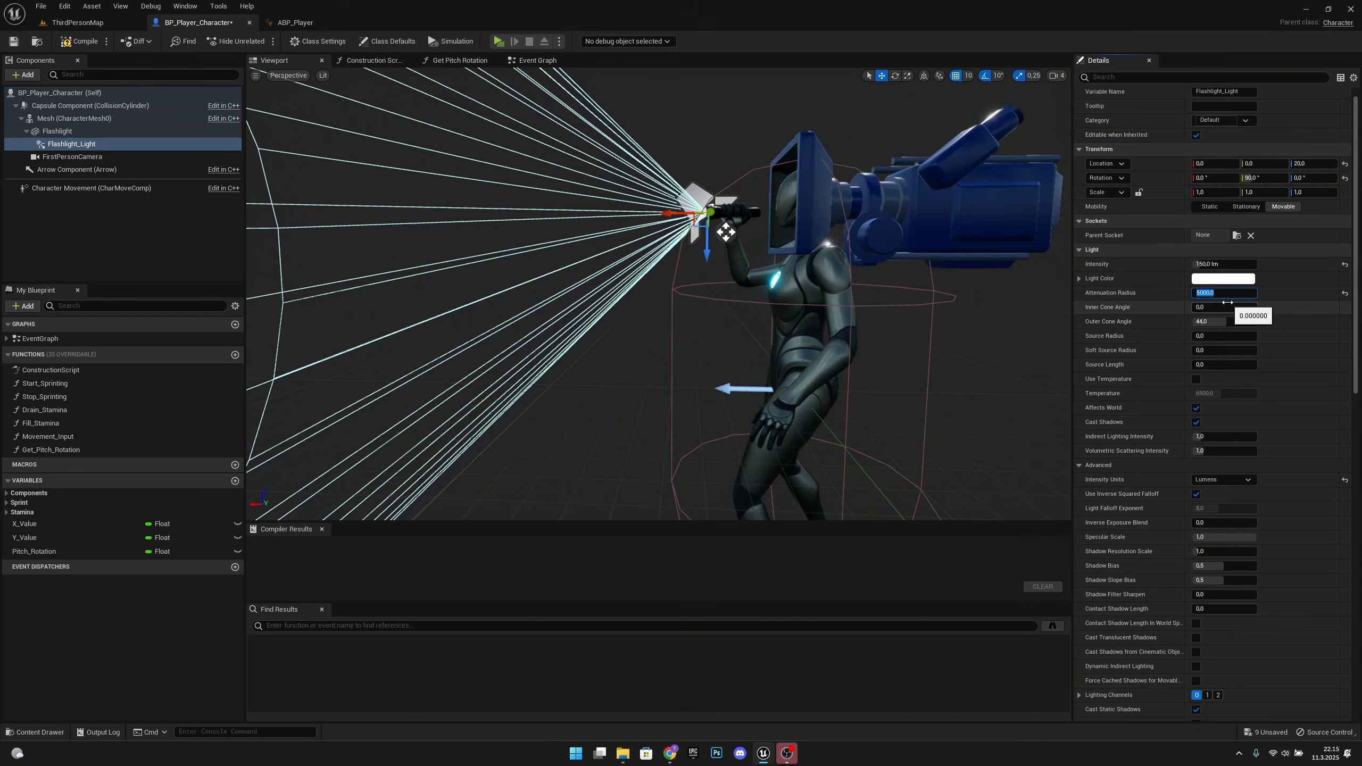
left_click(1228, 302)
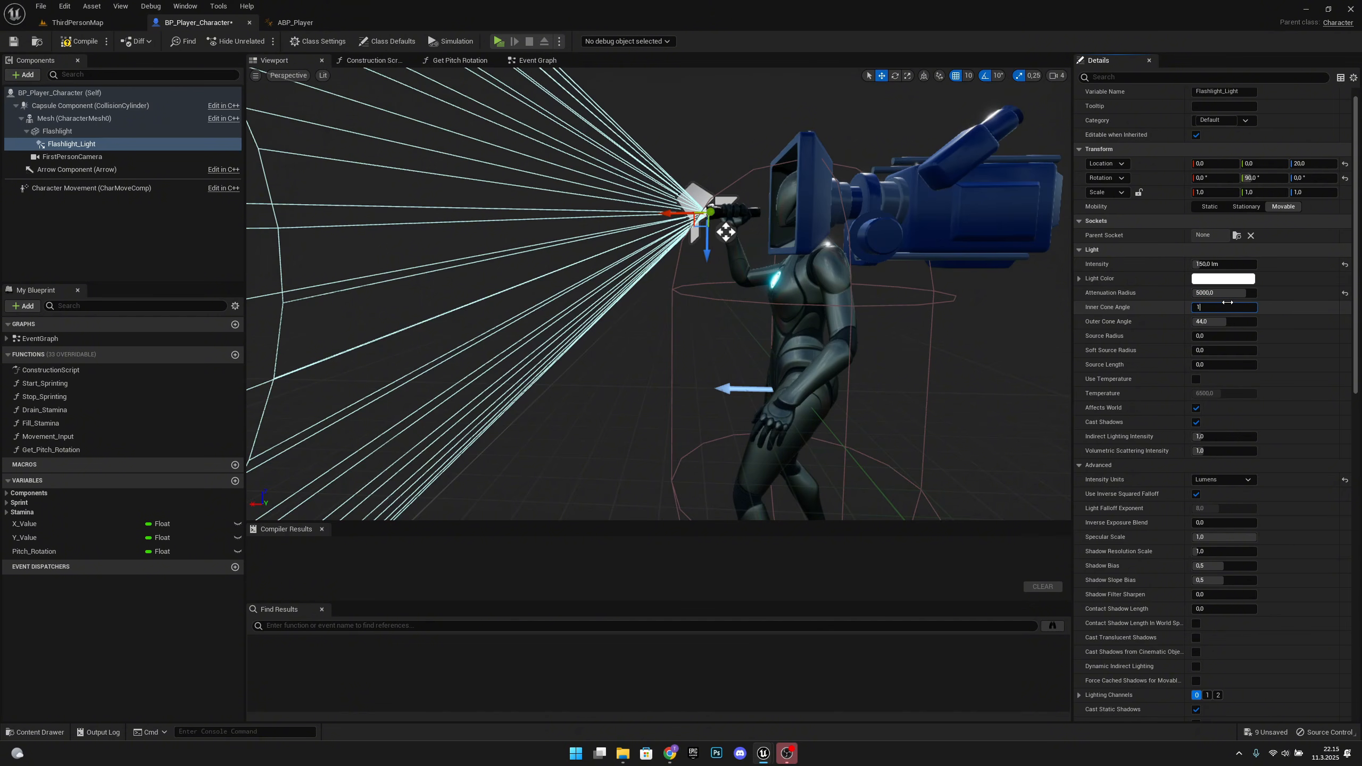
type("15")
key("Return")
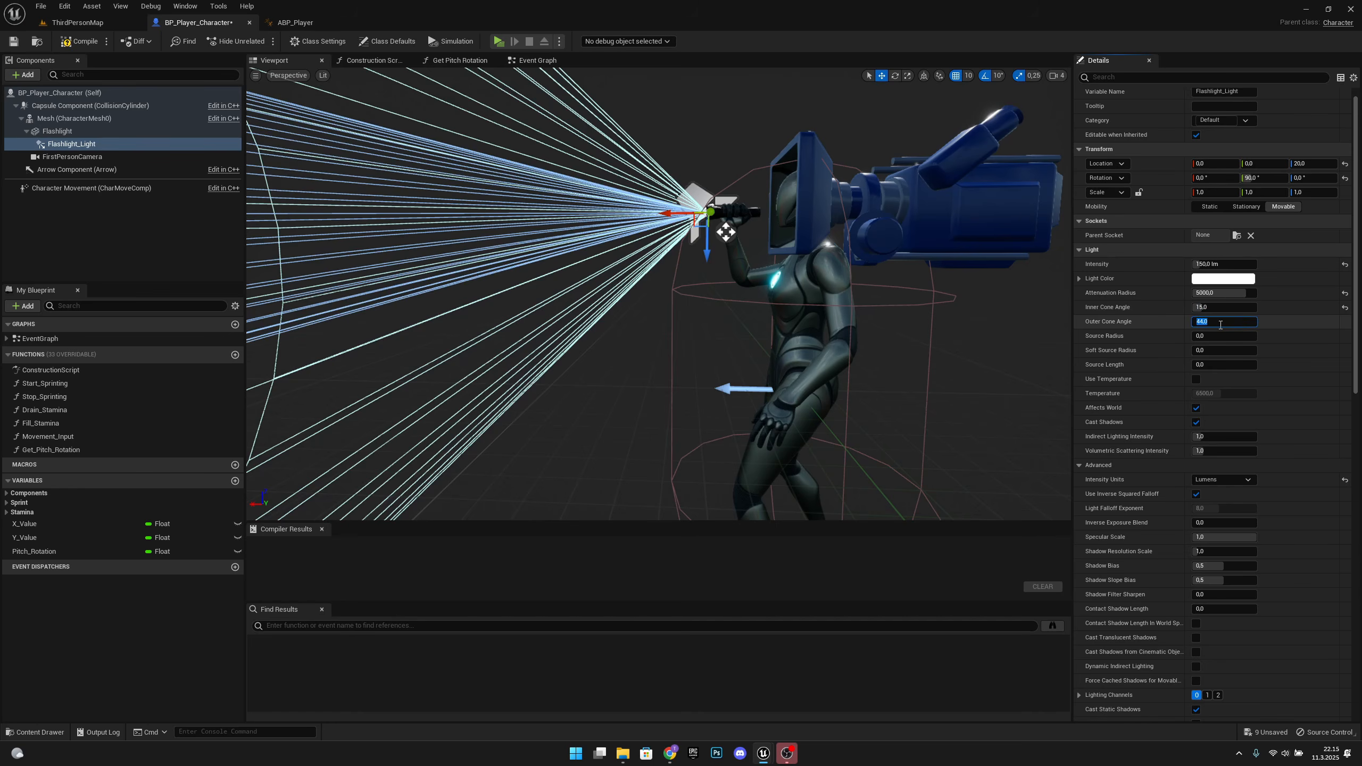
left_click(1221, 325)
type("30")
key("Return")
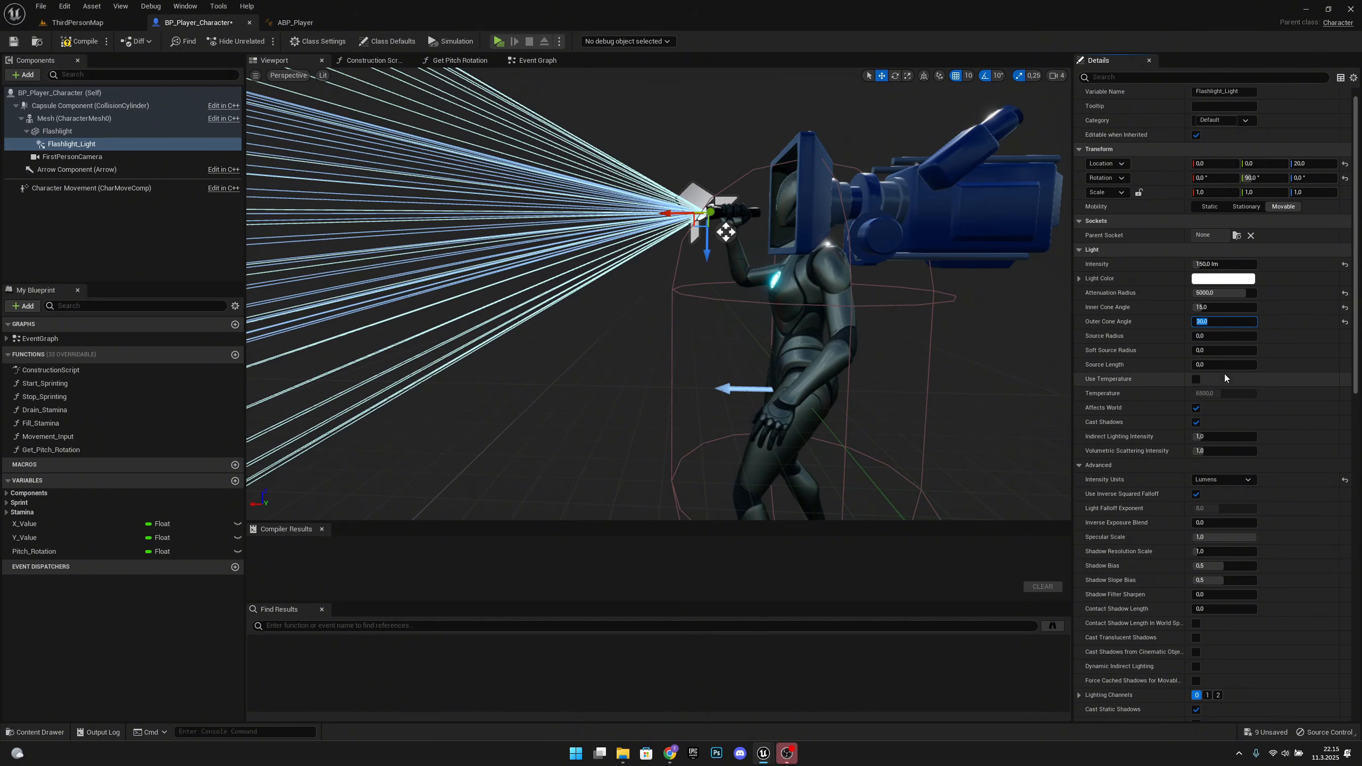
Enable Use Temperature on Flashlight_Light, and compile and save the player character blueprint along with all other assets
left_click(1196, 380)
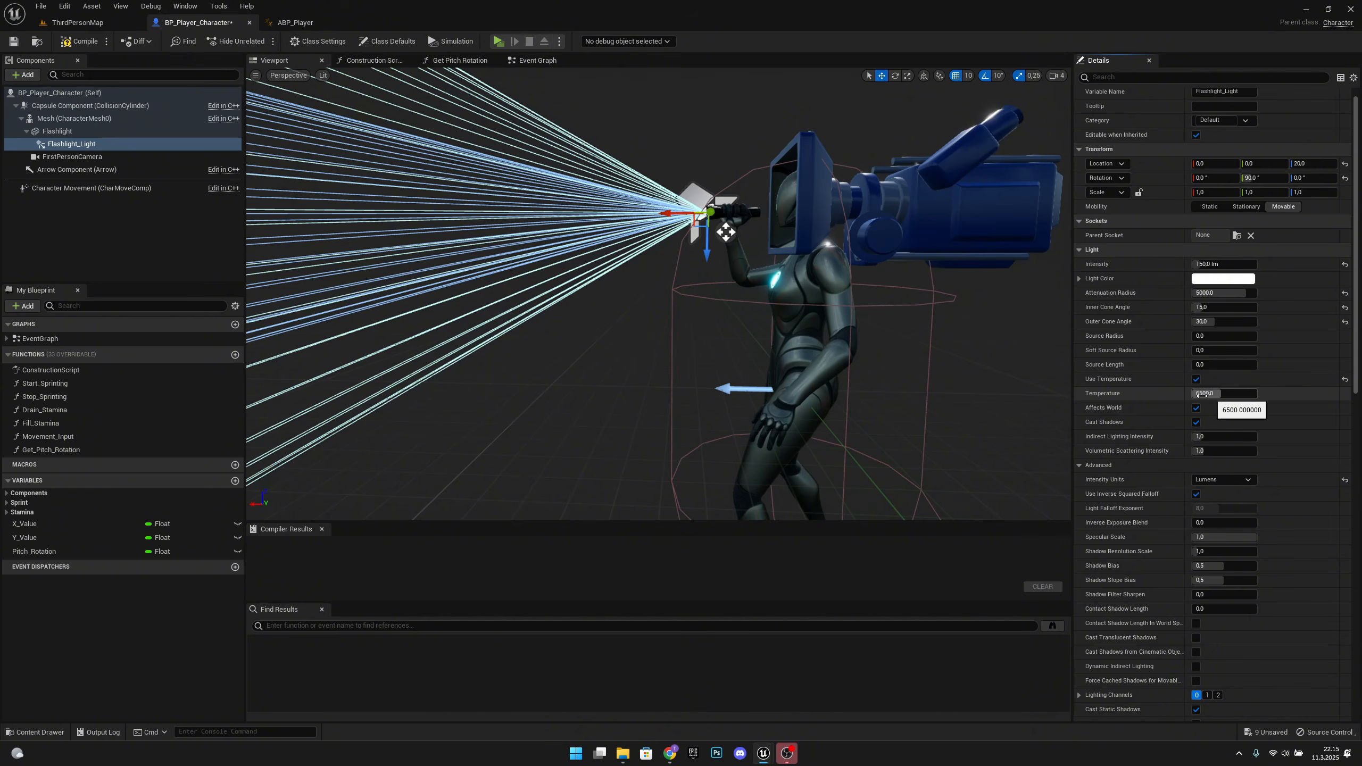
left_click(90, 43)
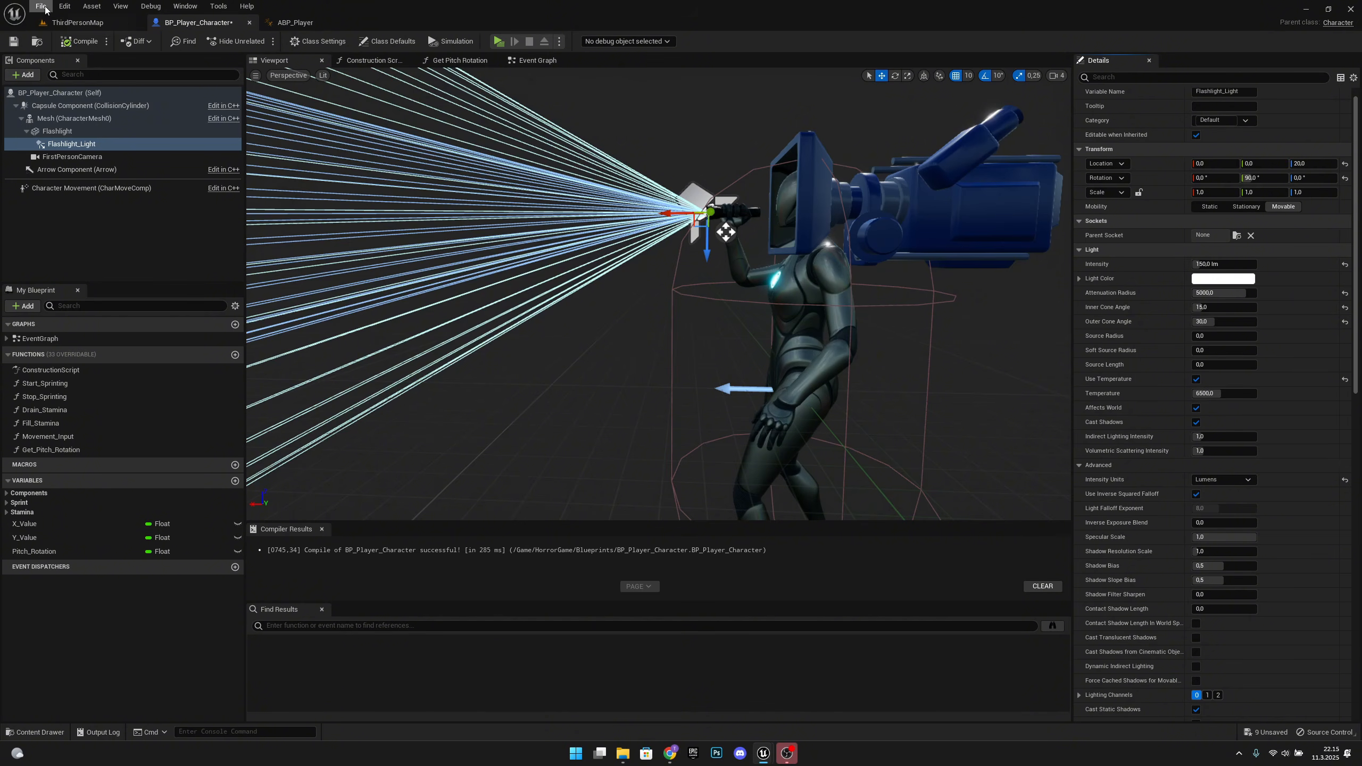
left_click(41, 6)
left_click(71, 58)
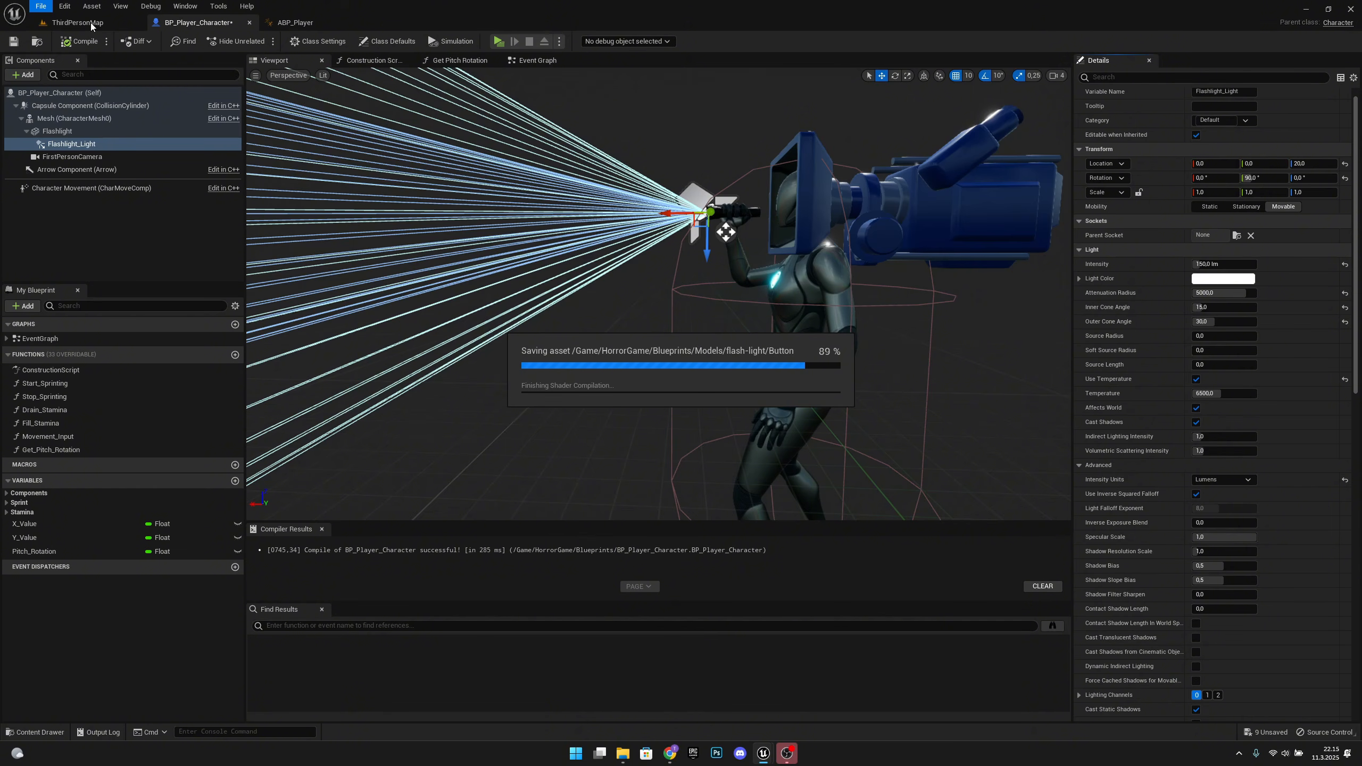
Playtest ThirdPersonMap to check how the flashlight beam looks in daylight
left_click(91, 22)
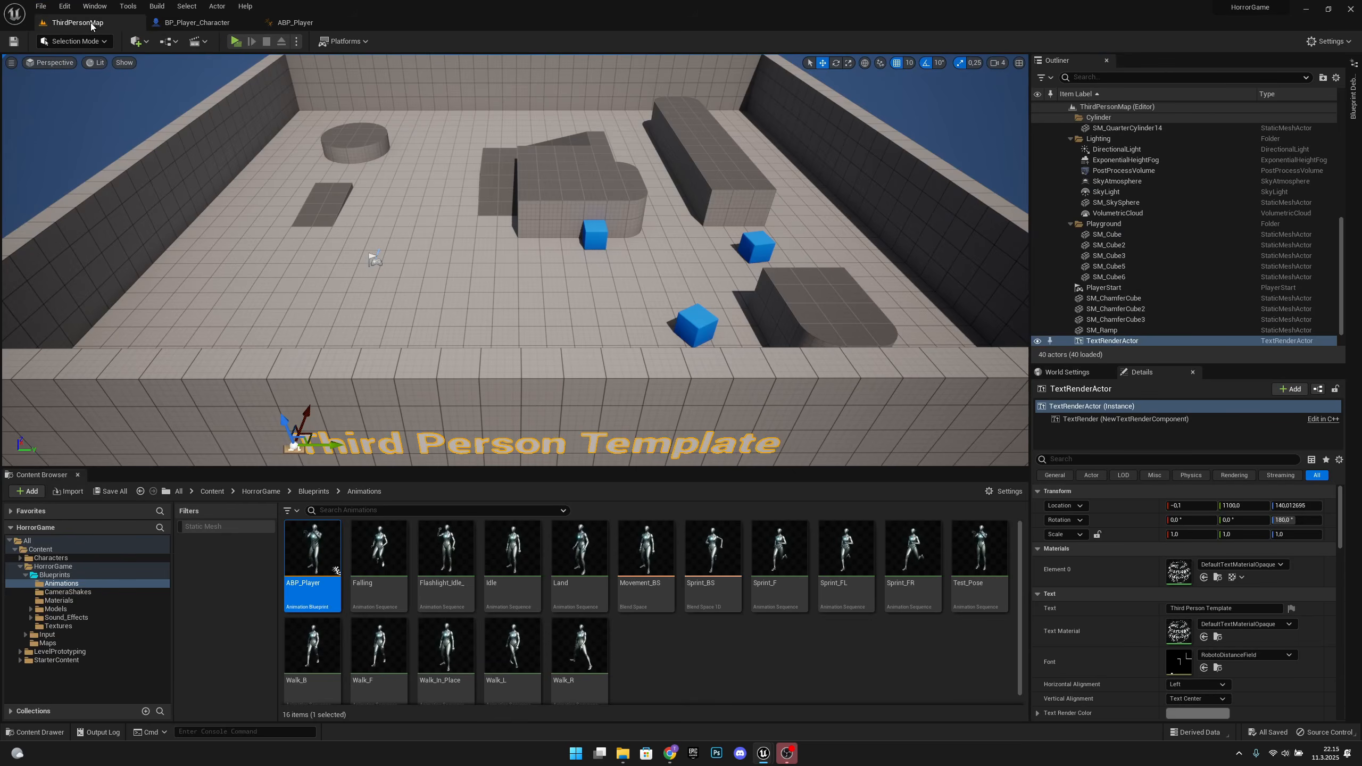
left_click(235, 42)
left_click(681, 334)
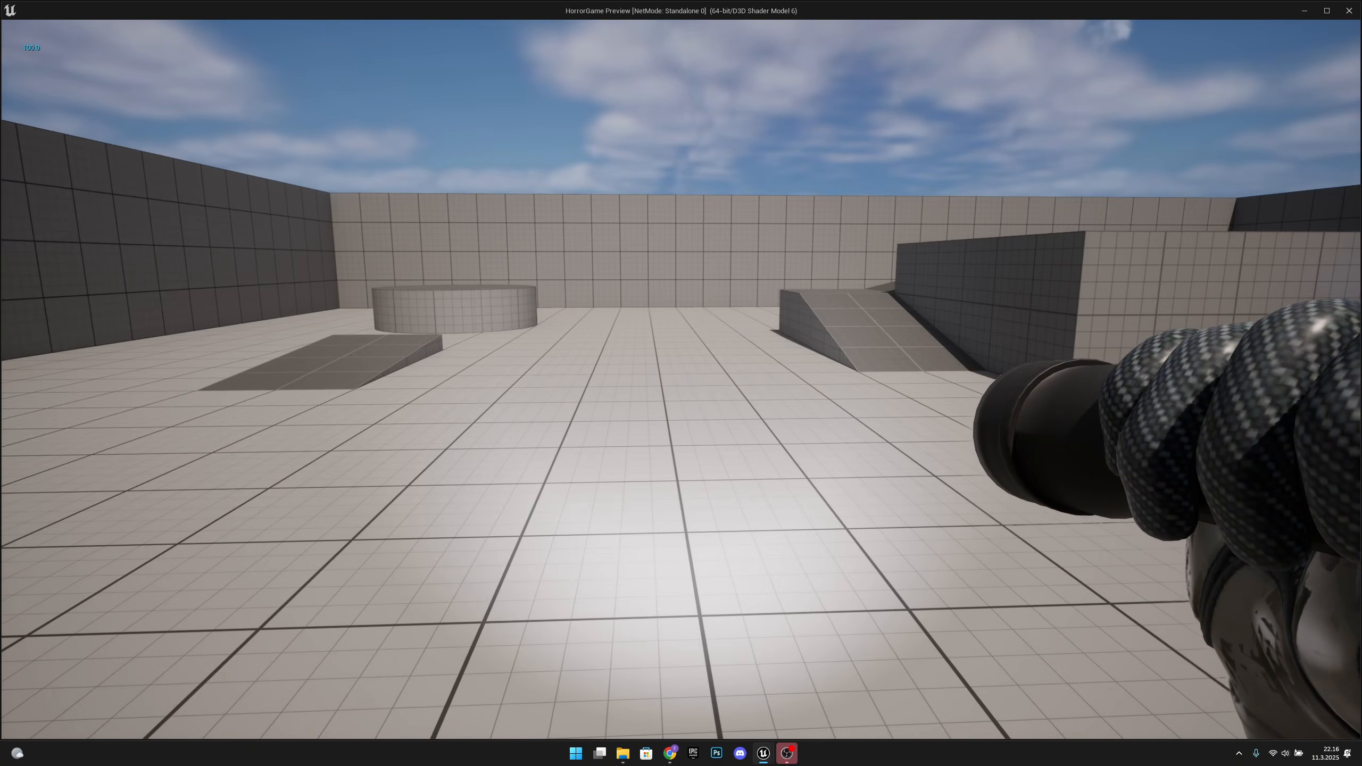
key("Escape")
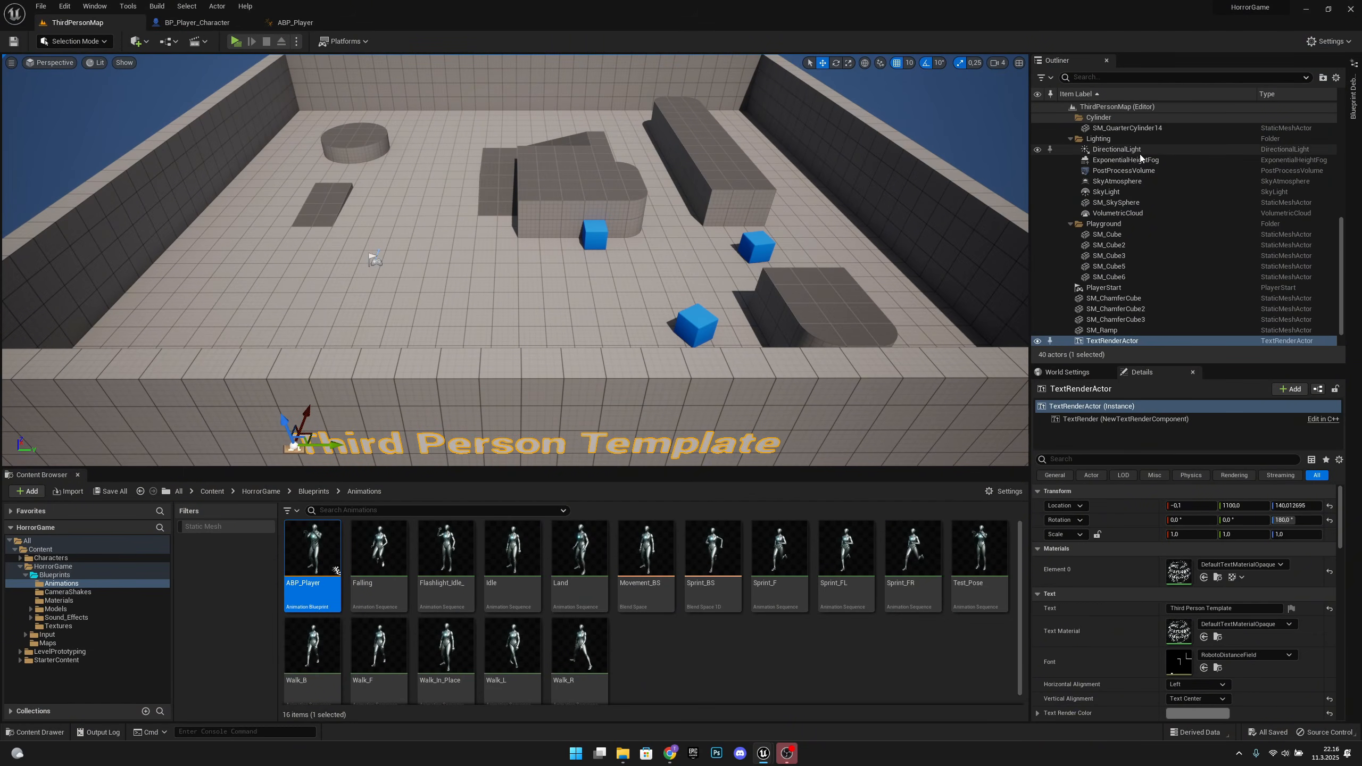
Darken the level by setting DirectionalLight's intensity to 1 lux and SkyLight's intensity scale to 0
left_click(1159, 150)
left_click(1195, 578)
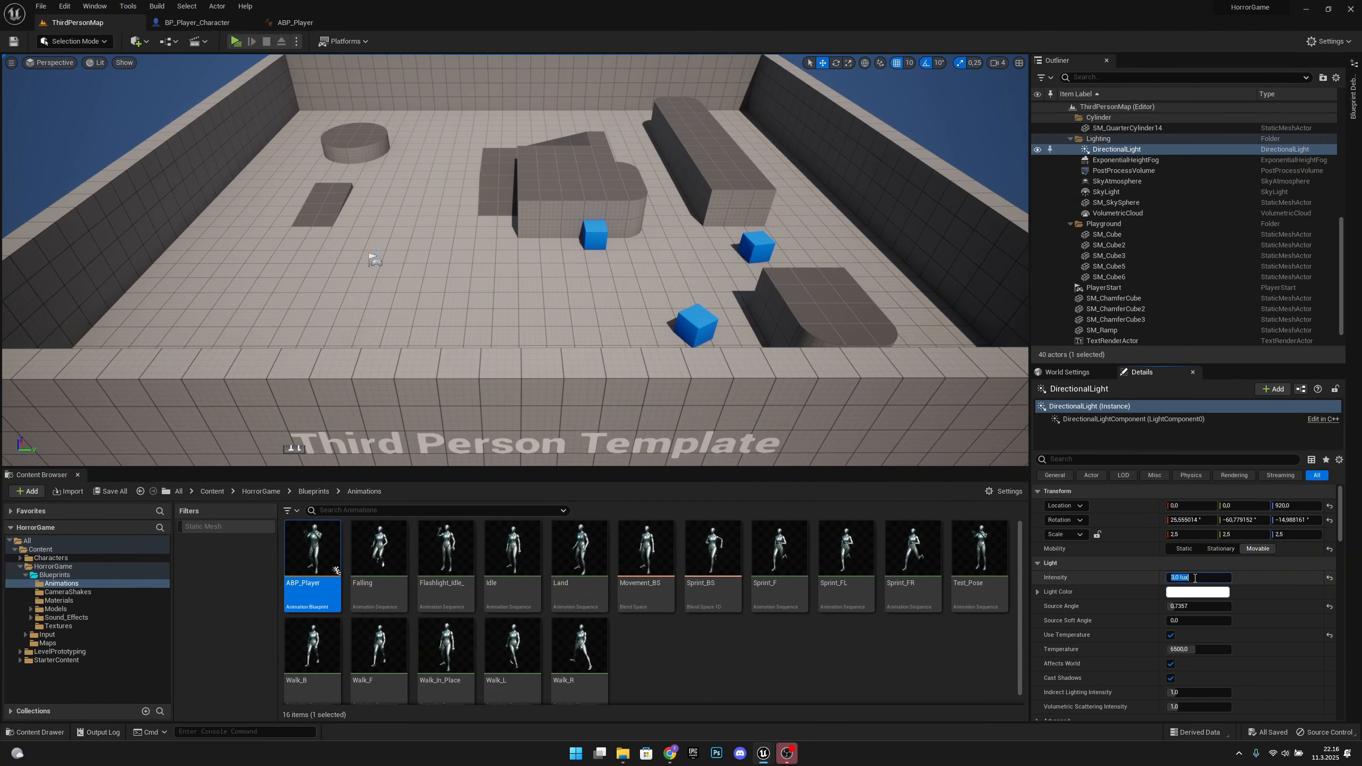
key("Return")
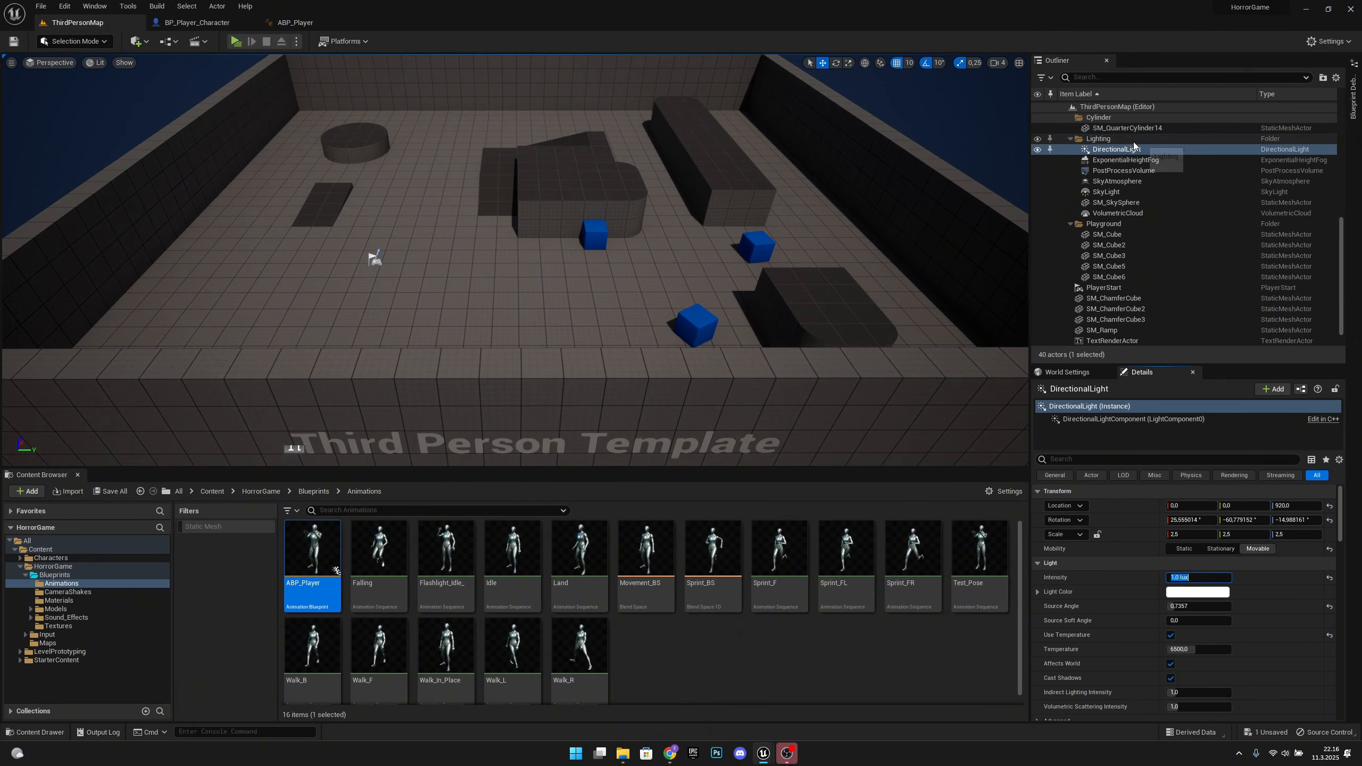
left_click(1120, 194)
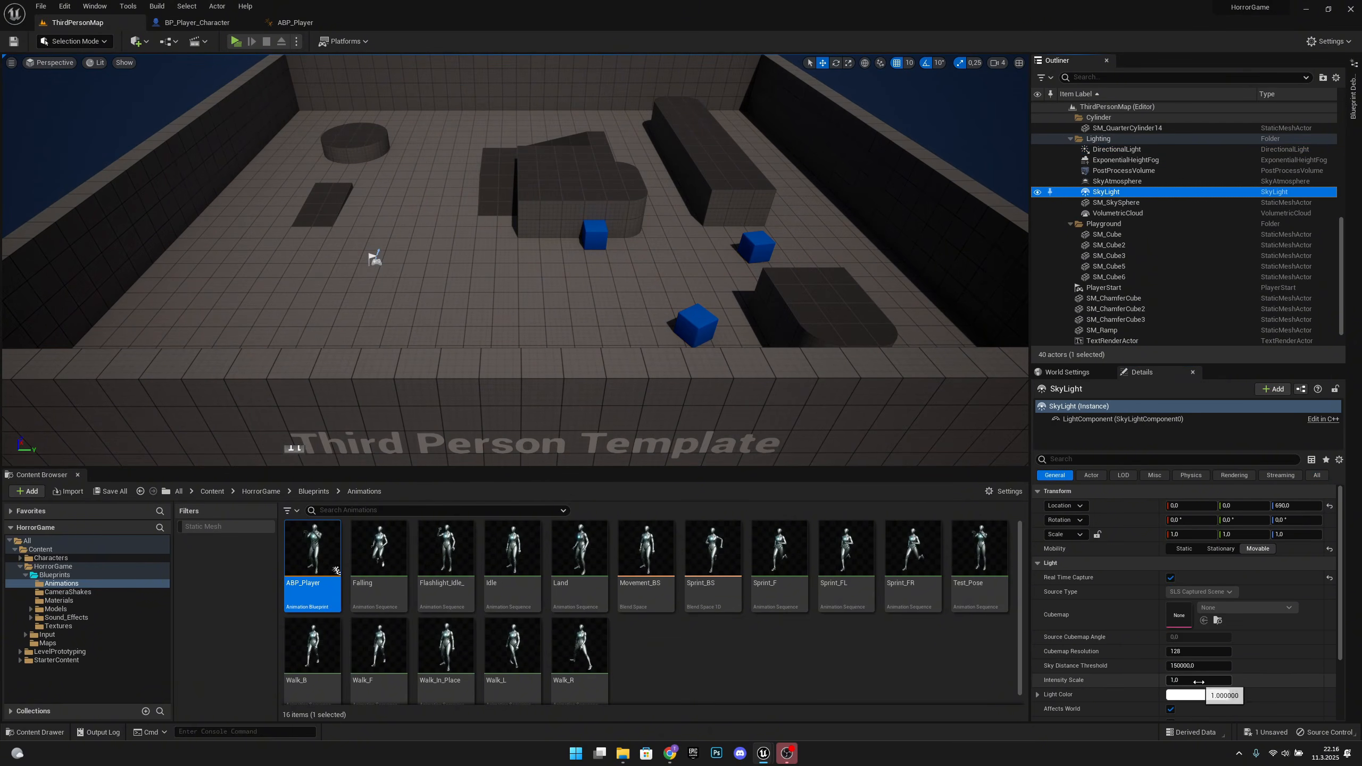
left_click(1200, 680)
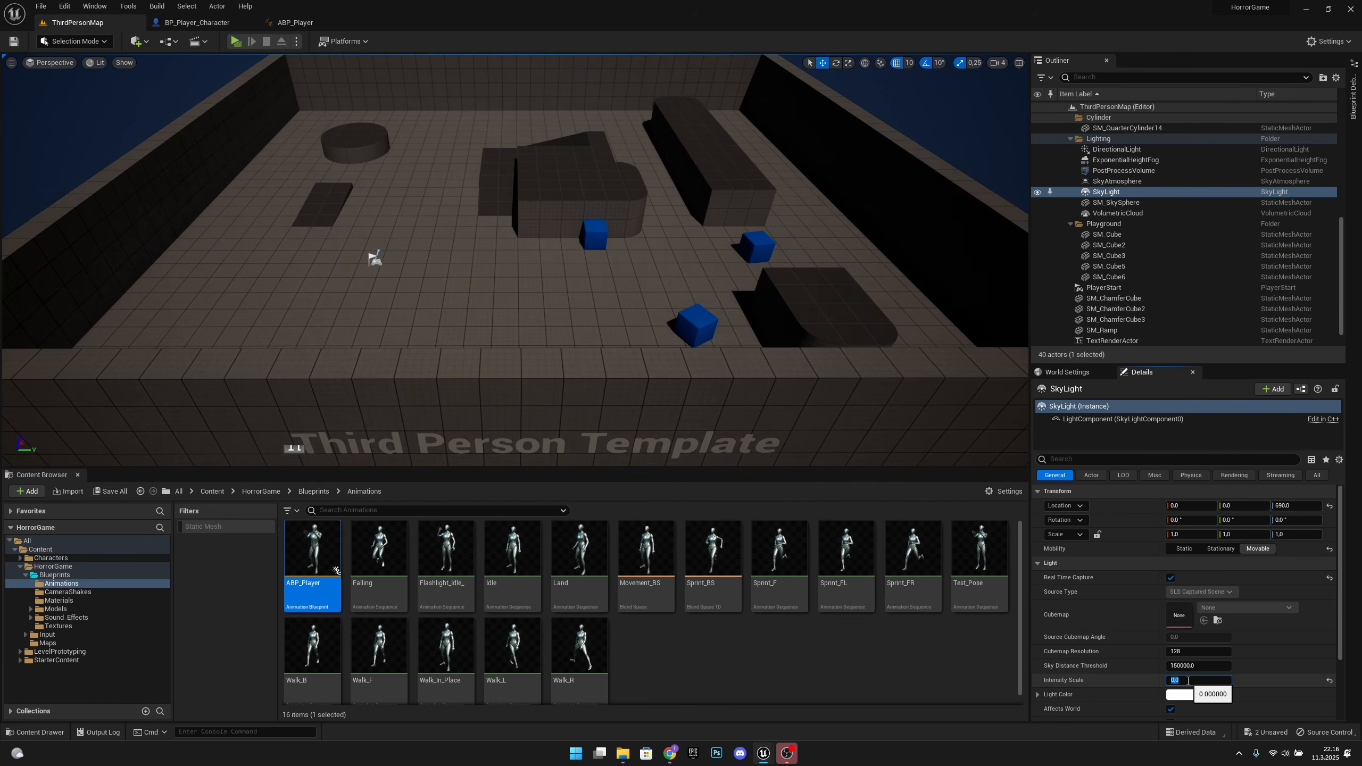
key("Return")
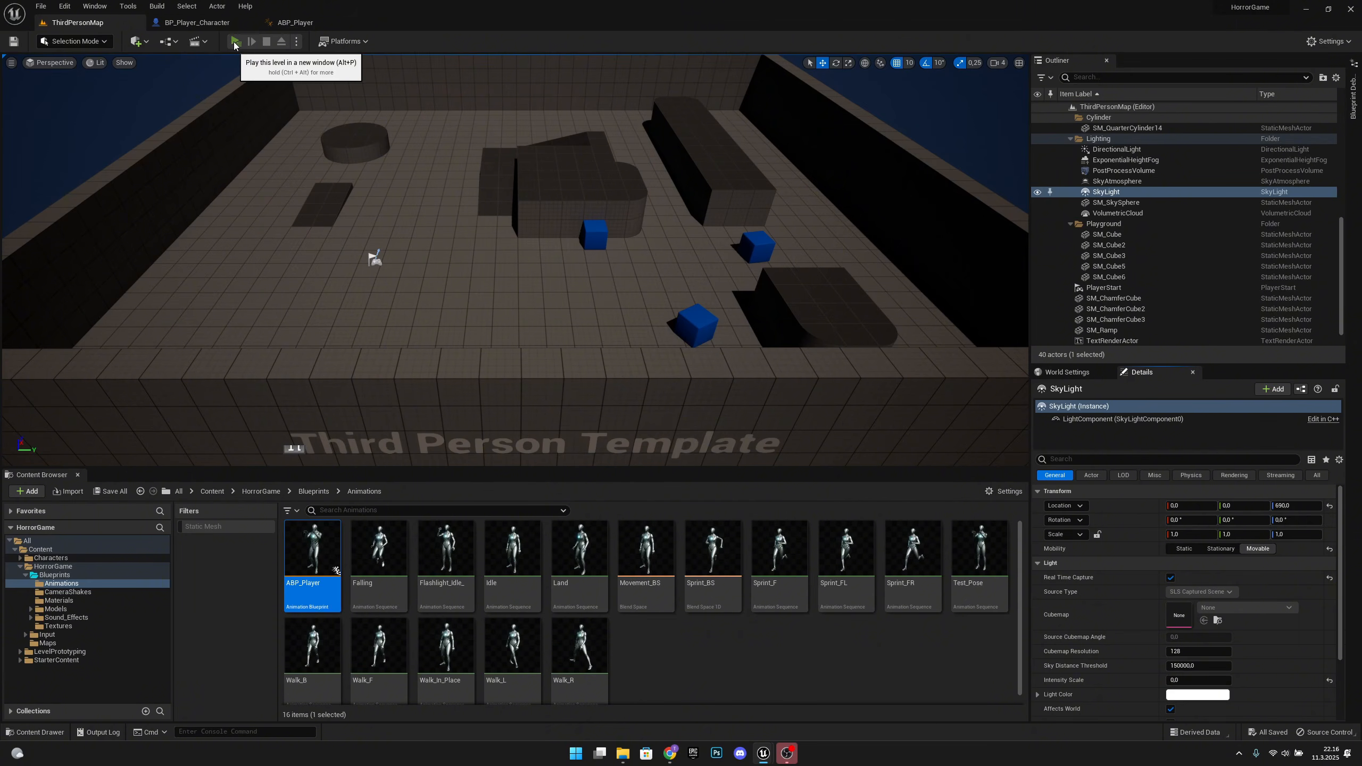
Playtest the darkened level and walk up to a wall to inspect the flashlight beam
left_click(235, 42)
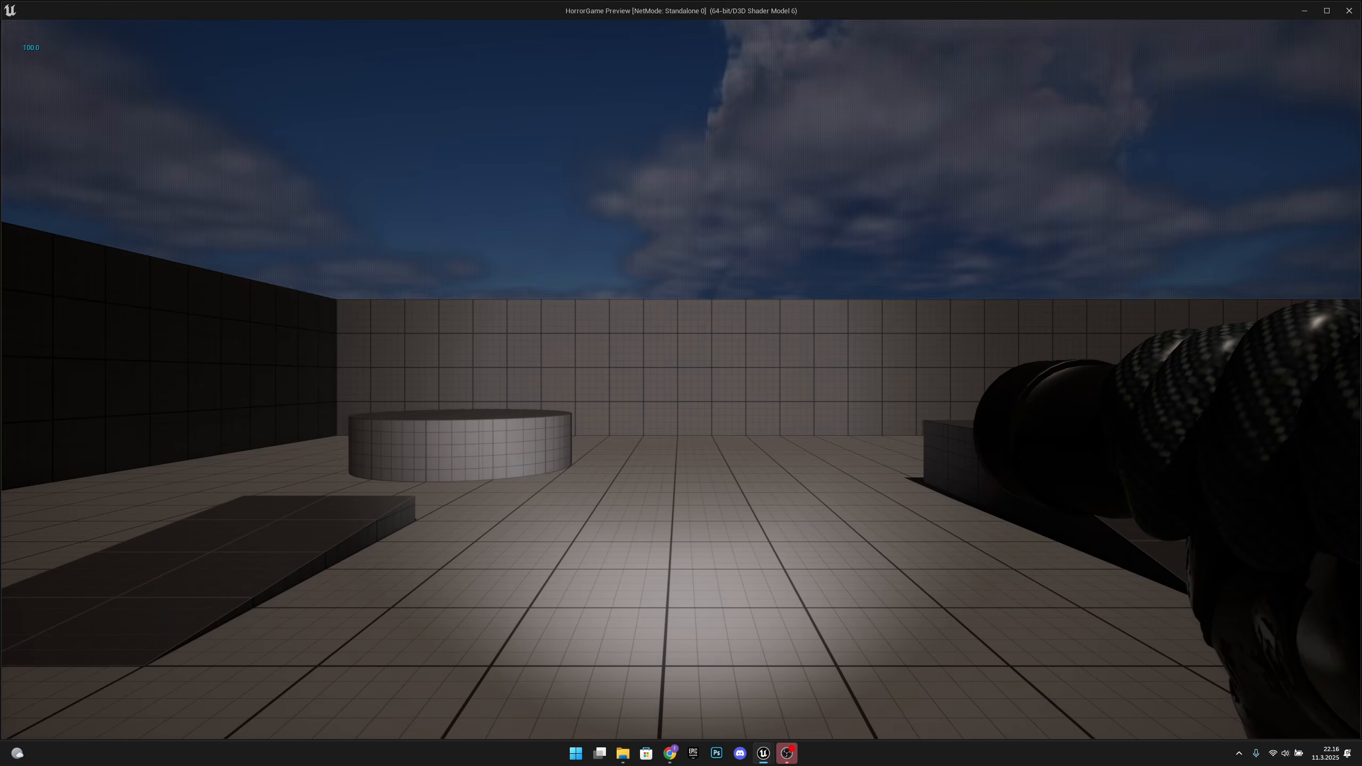
key("w")
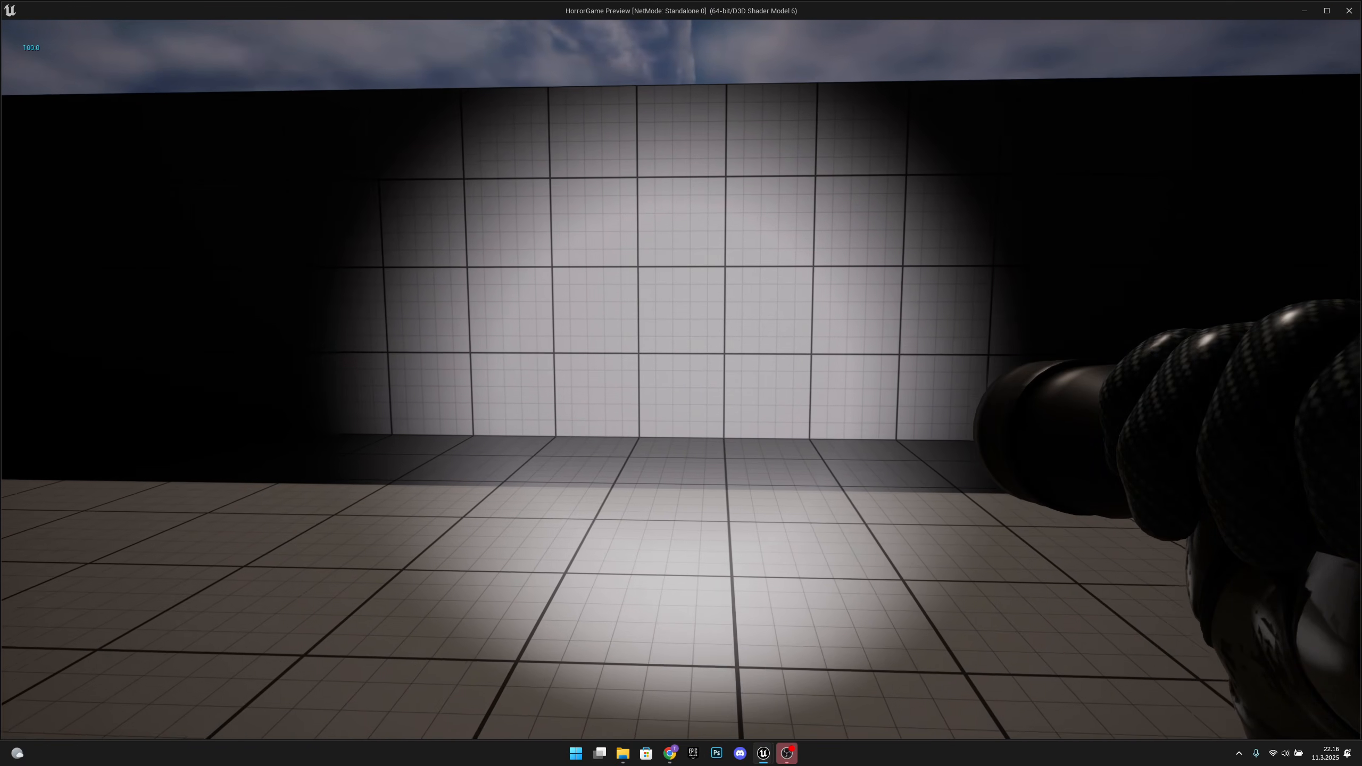
key("Escape")
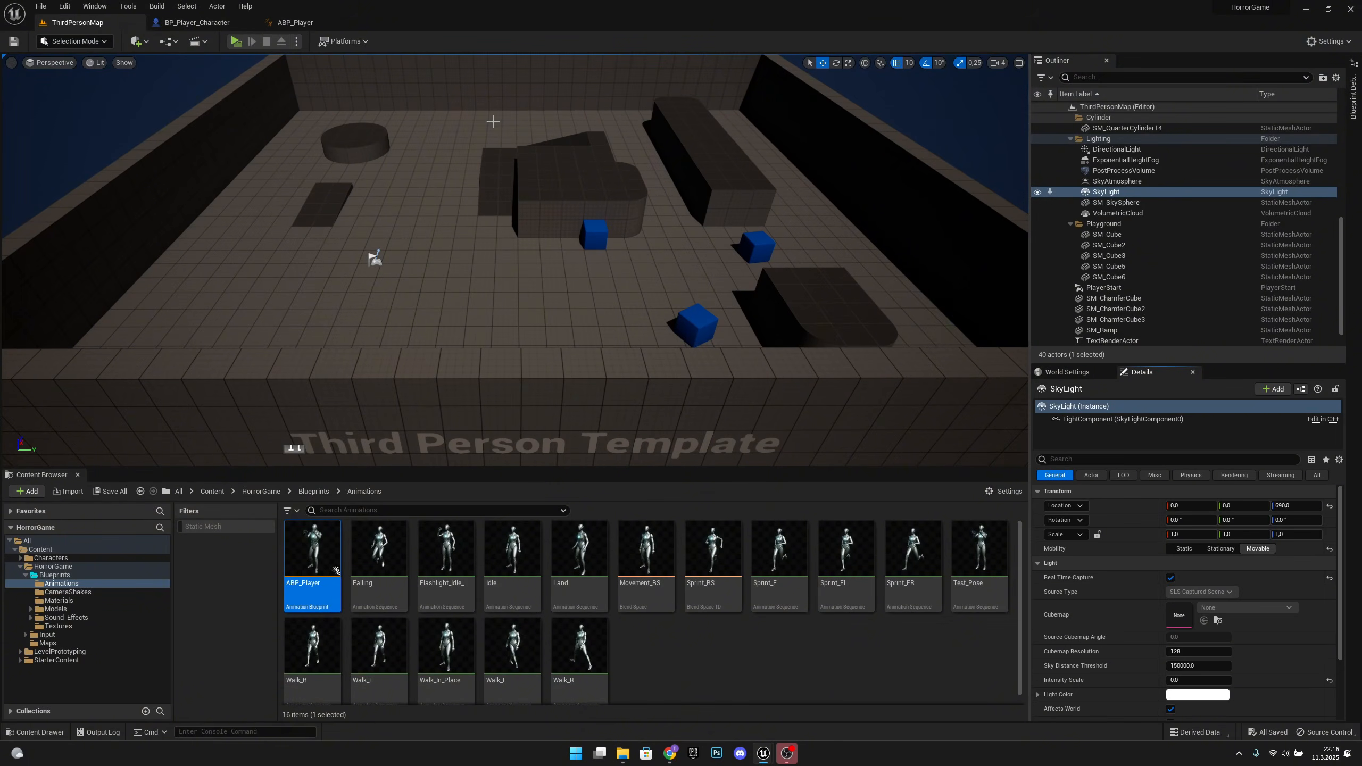
Assign Flashlight_Light_MAT as Flashlight_Light's light function material, and compile and save BP_Player_Character
left_click(215, 22)
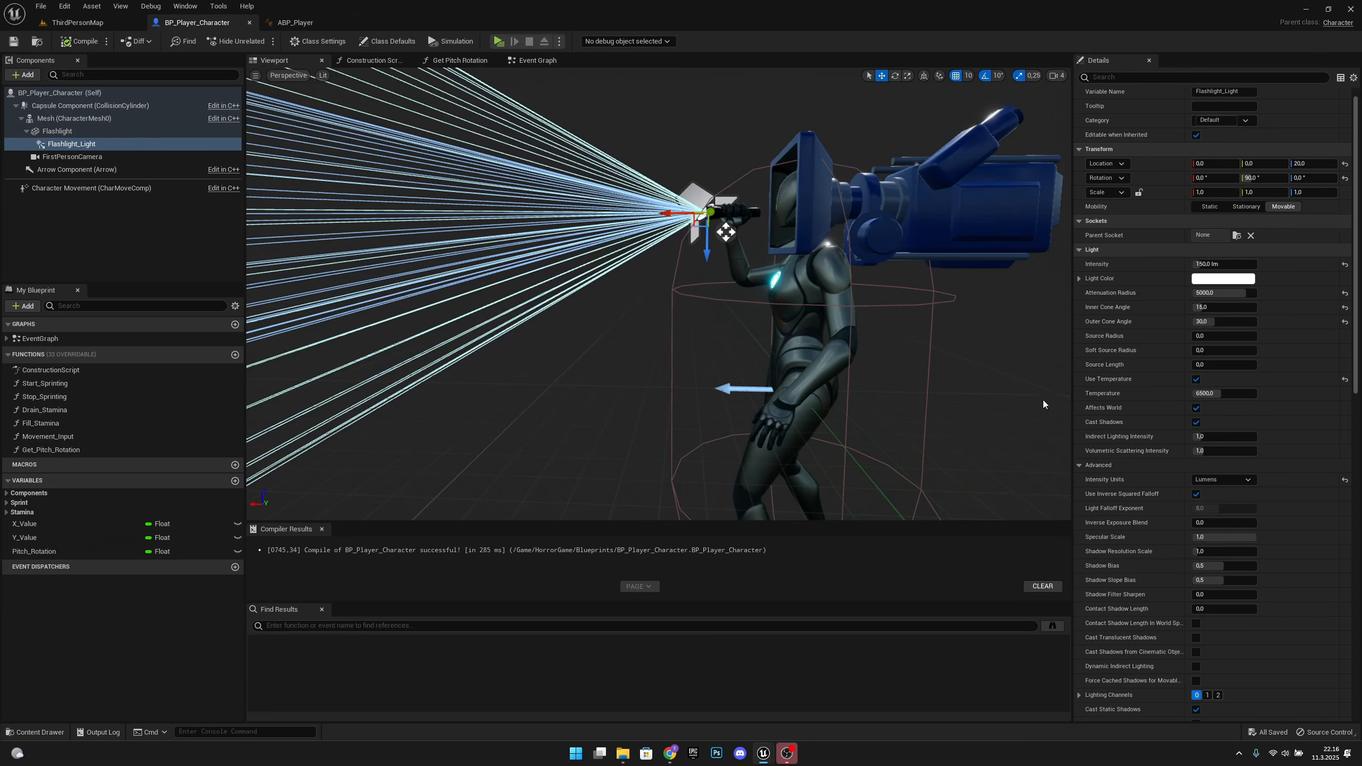
scroll(1228, 456, "down", 2)
scroll(1228, 453, "down", 10)
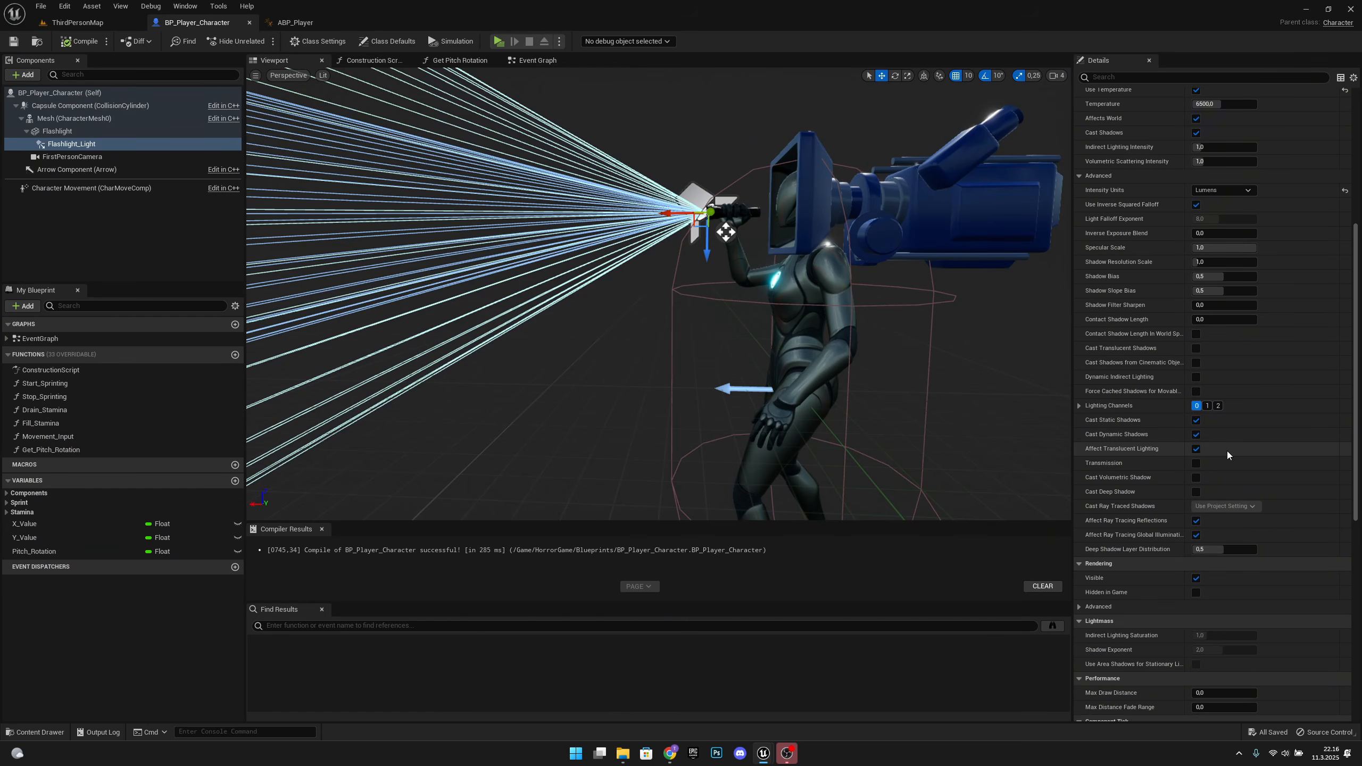
scroll(1228, 445, "down", 4)
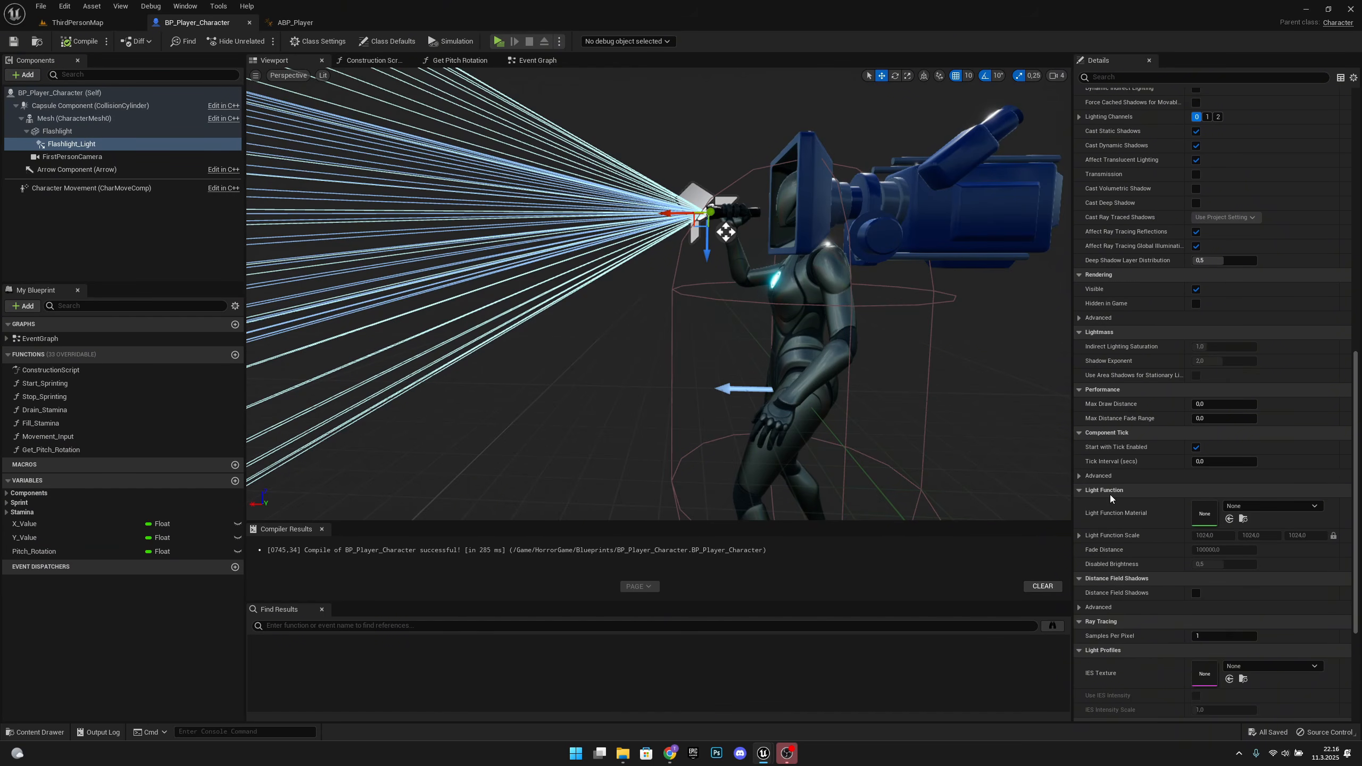
left_click(1253, 507)
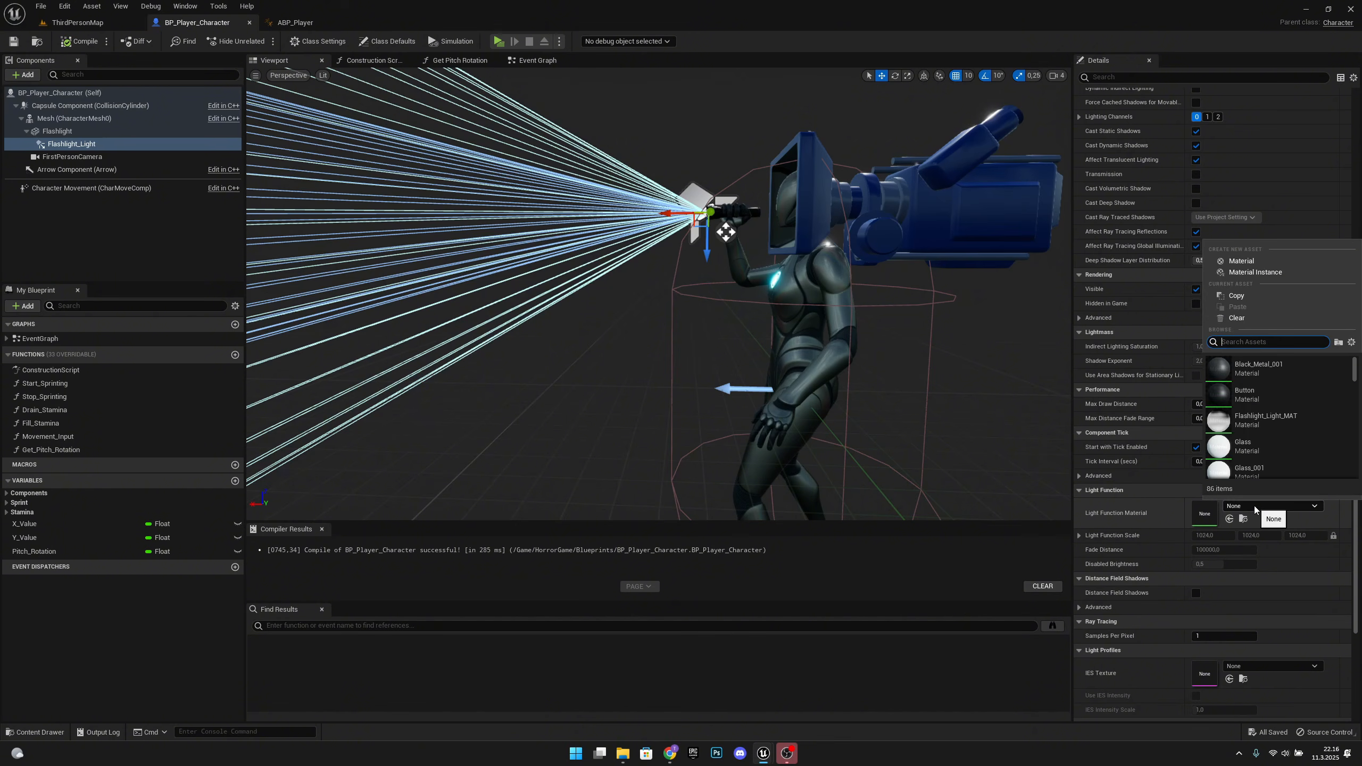
left_click(1303, 424)
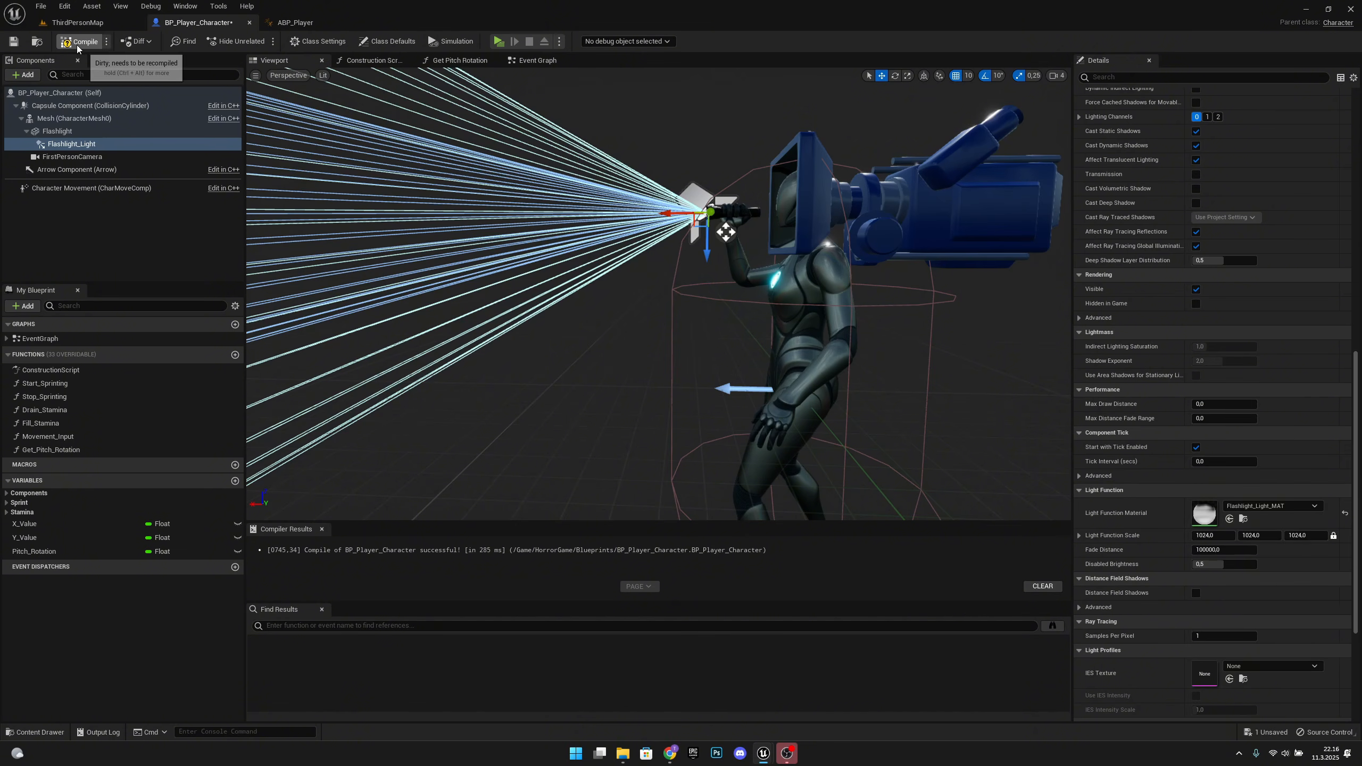
left_click(13, 41)
Playtest ThirdPersonMap, walking around to examine the flashlight beam with the light function material applied
left_click(78, 22)
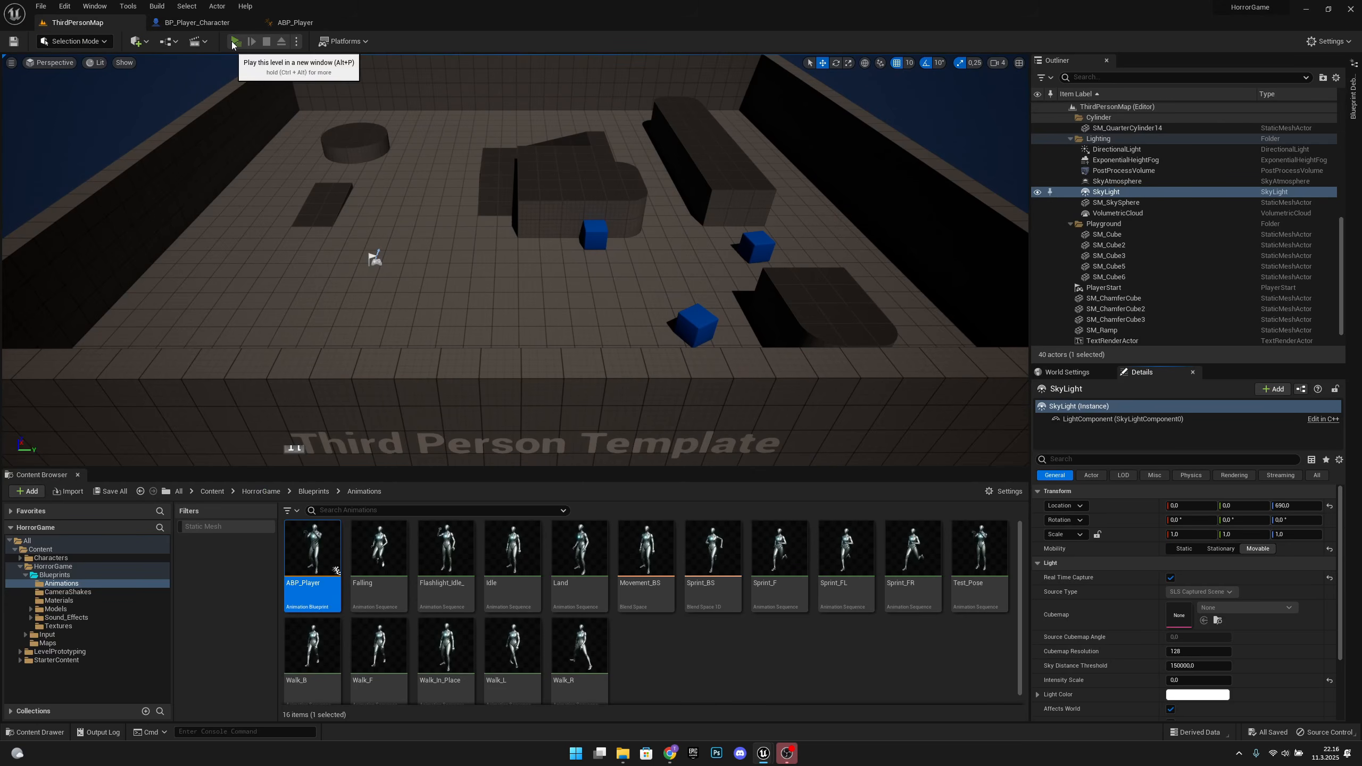
left_click(235, 42)
left_click(719, 373)
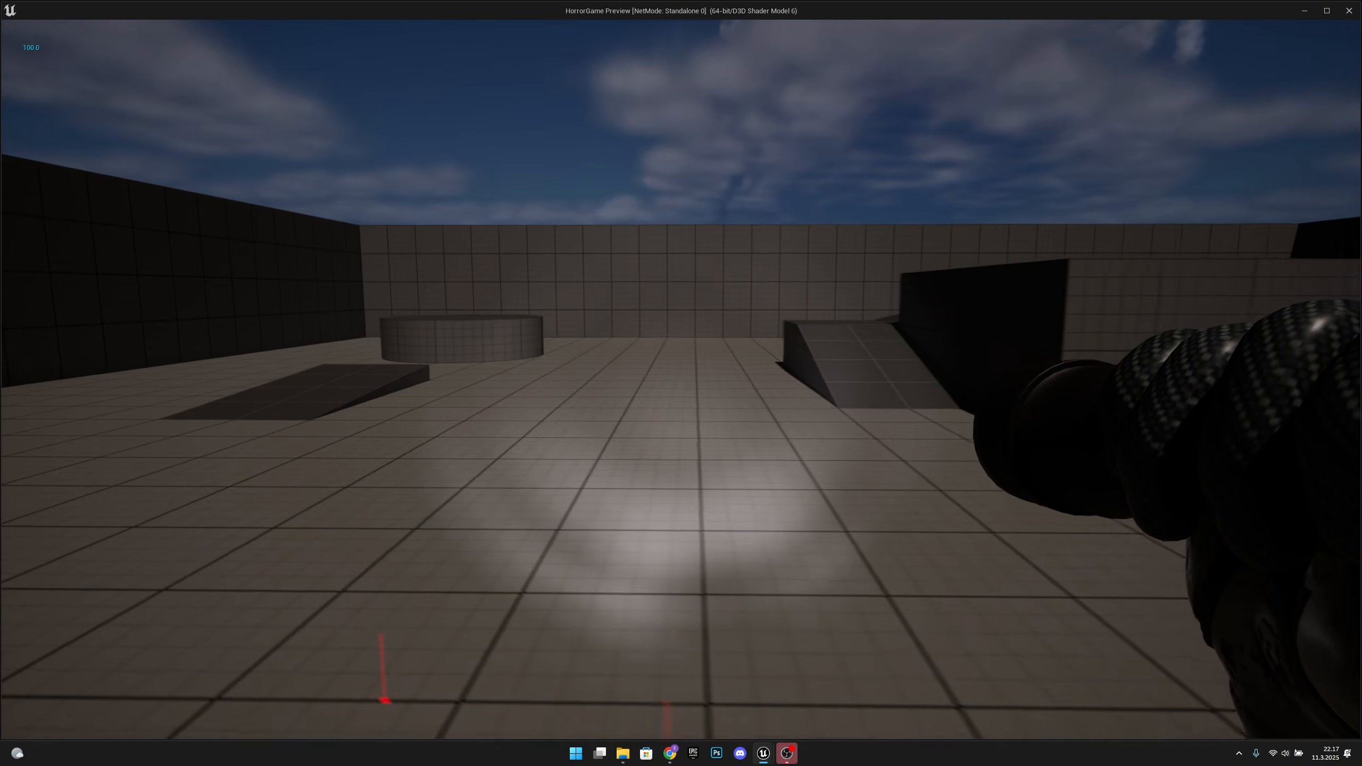
key("w")
key("s")
key("w")
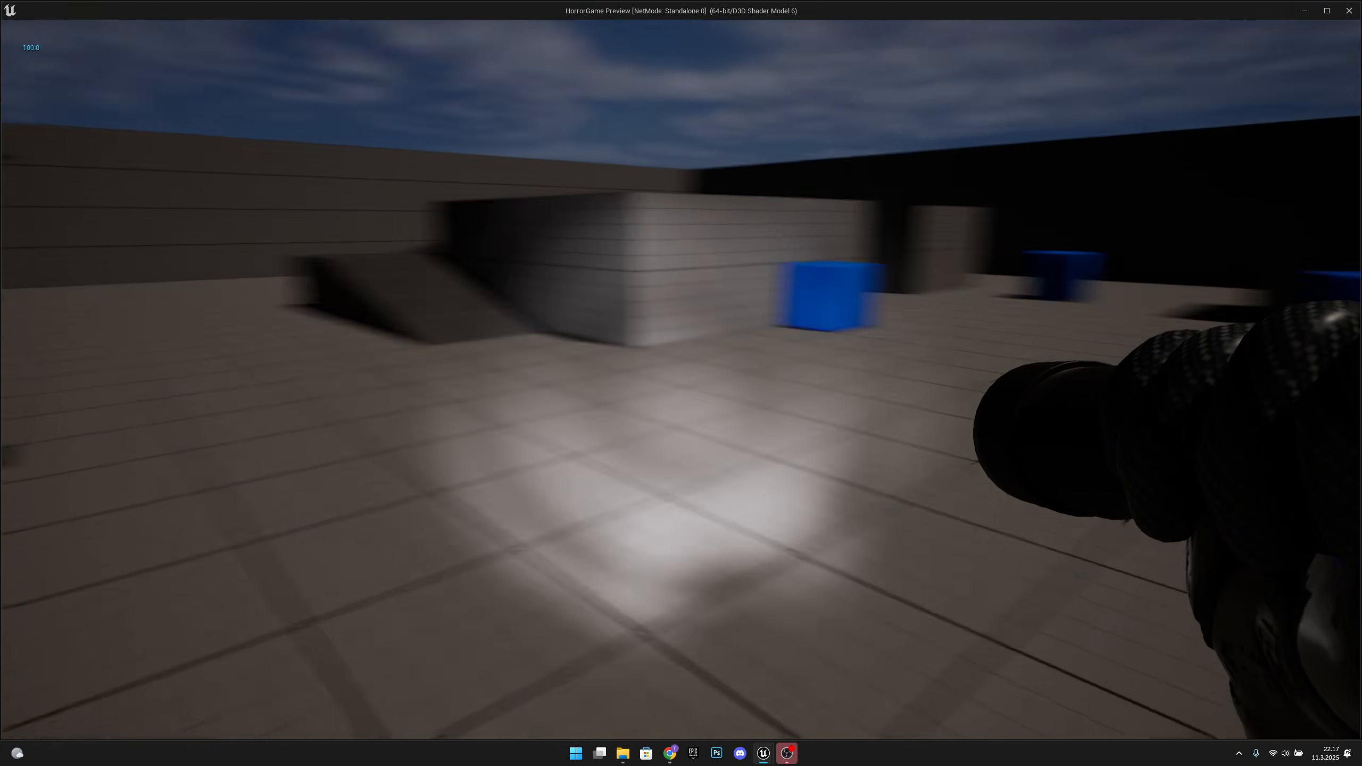
key("w")
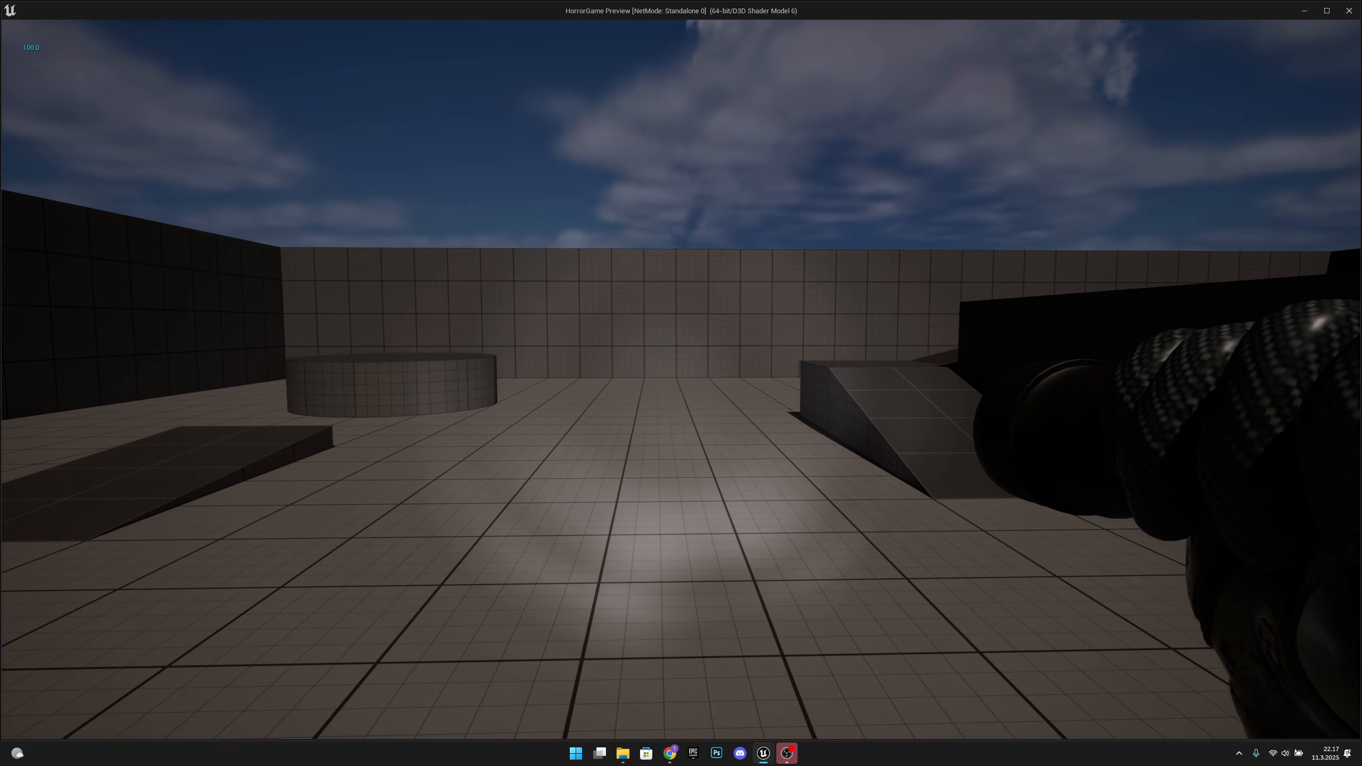